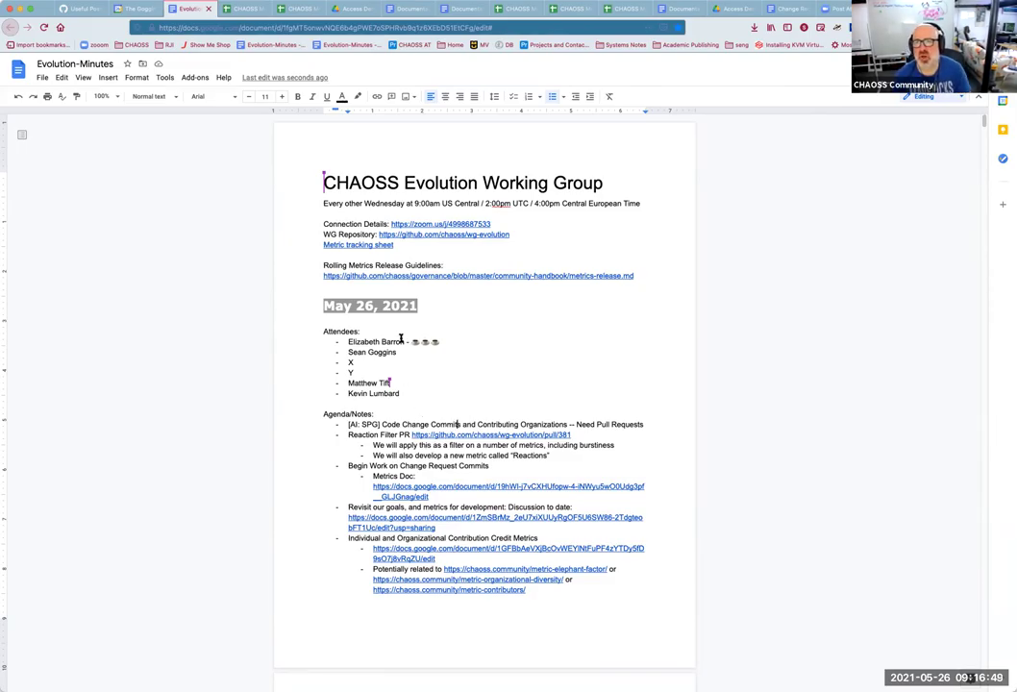
- In the CHAOSS Metrics sheet, set the Code Changes Commits status to Ready
{"action": "left_click", "coordinate": [295, 9]}
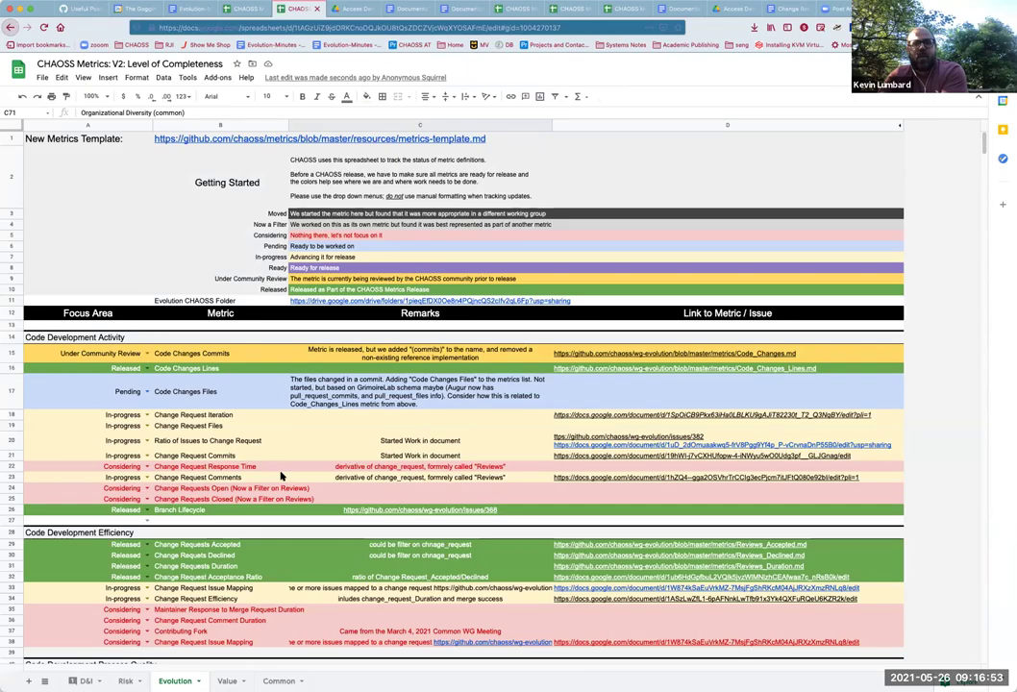
{"action": "scroll", "coordinate": [280, 475], "scroll_direction": "down", "scroll_amount": 5}
{"action": "scroll", "coordinate": [281, 476], "scroll_direction": "down", "scroll_amount": 2}
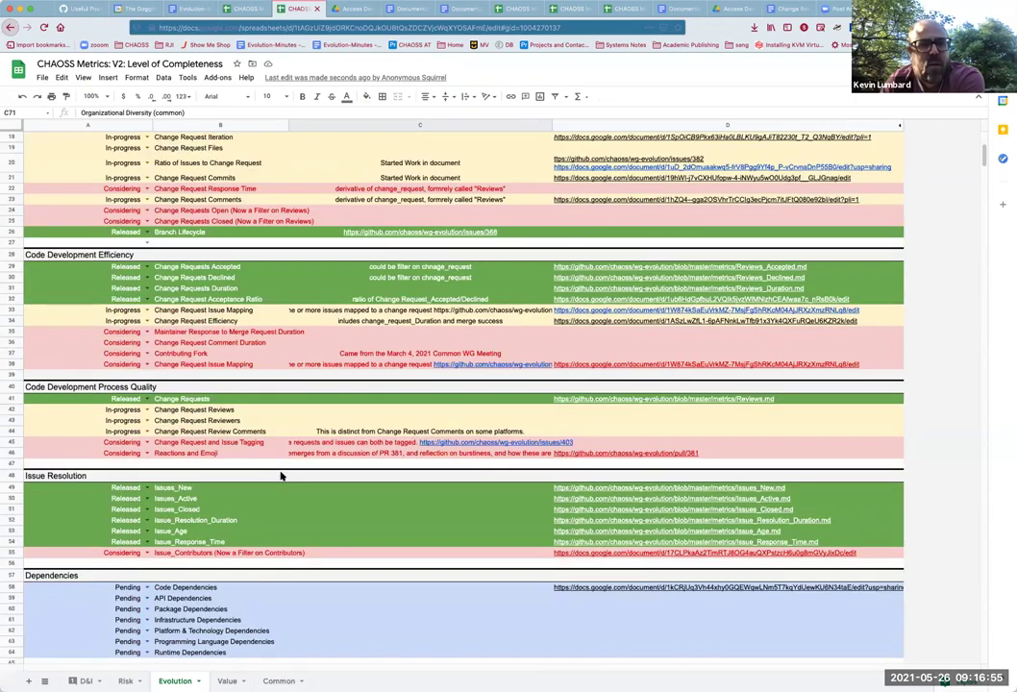
{"action": "scroll", "coordinate": [281, 476], "scroll_direction": "down", "scroll_amount": 6}
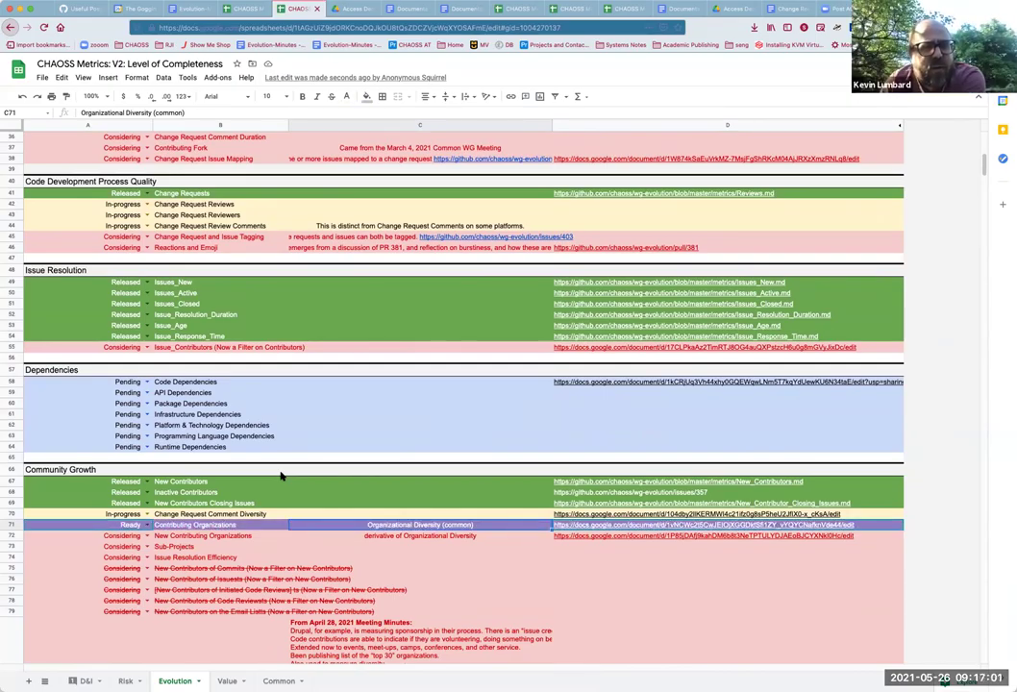
{"action": "scroll", "coordinate": [281, 476], "scroll_direction": "up", "scroll_amount": 7}
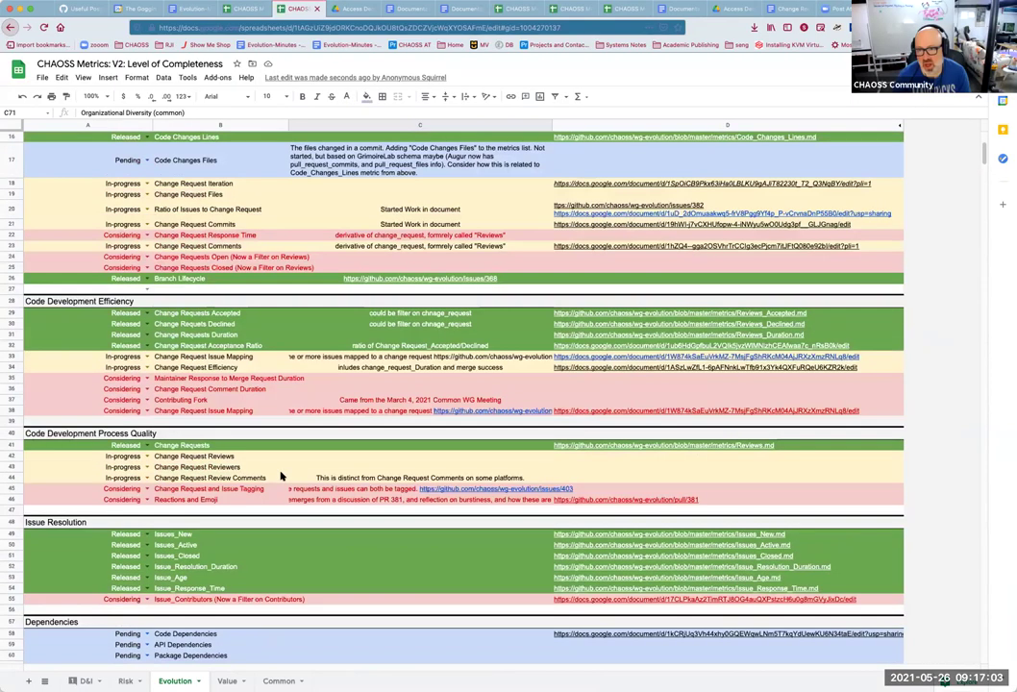
{"action": "scroll", "coordinate": [281, 475], "scroll_direction": "up", "scroll_amount": 2}
{"action": "left_click", "coordinate": [147, 200]}
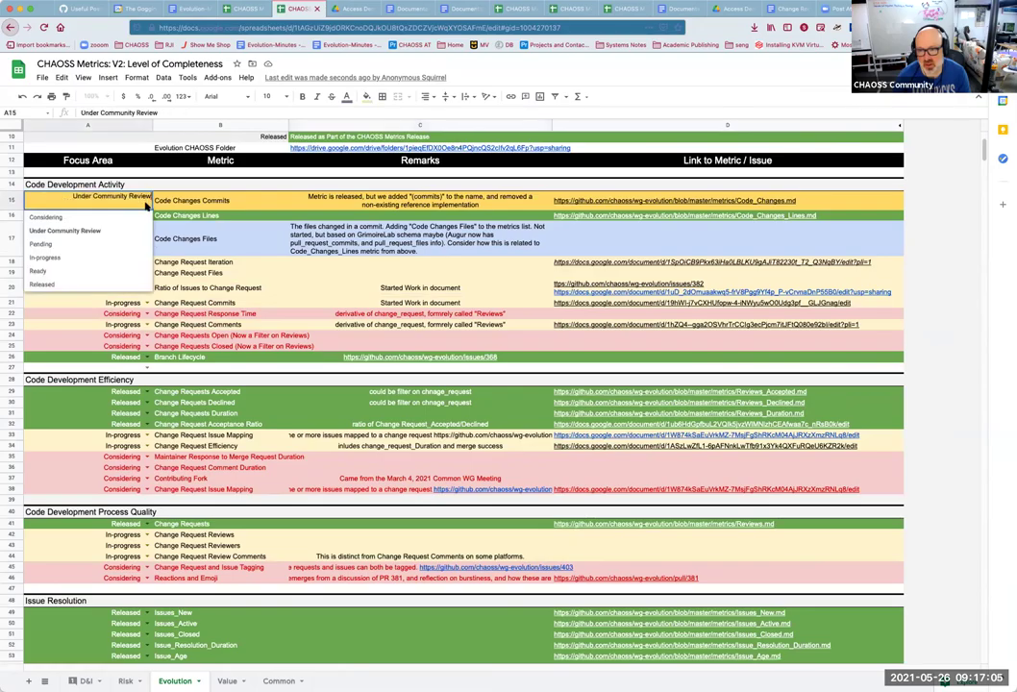
{"action": "left_click", "coordinate": [83, 271]}
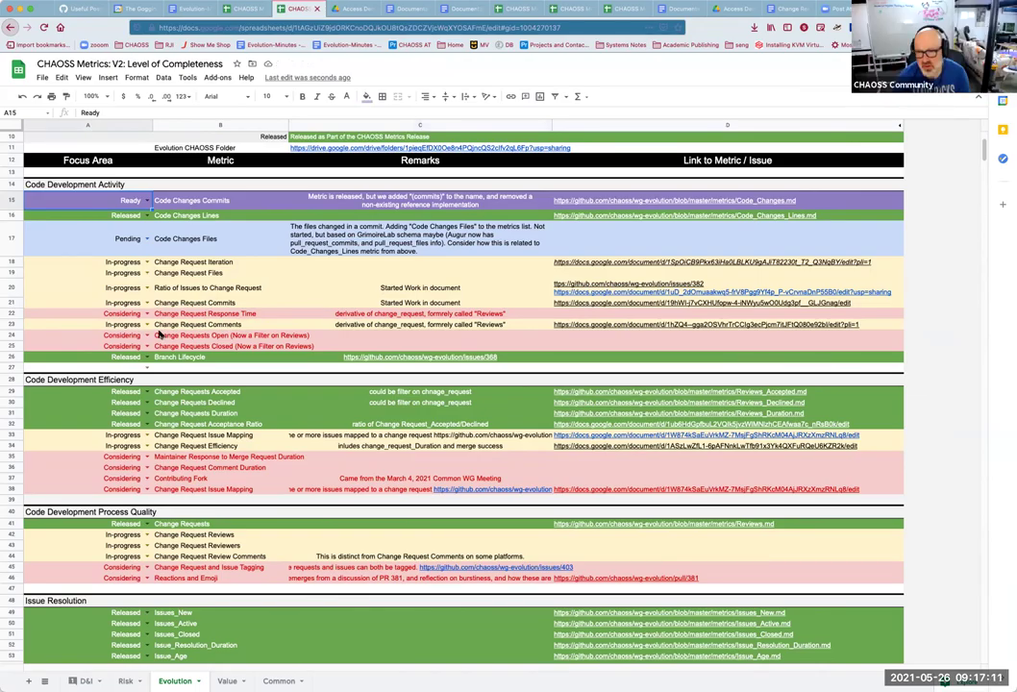
- Select the Ratio of Issues to Change Request metric row
{"action": "left_click", "coordinate": [200, 280]}
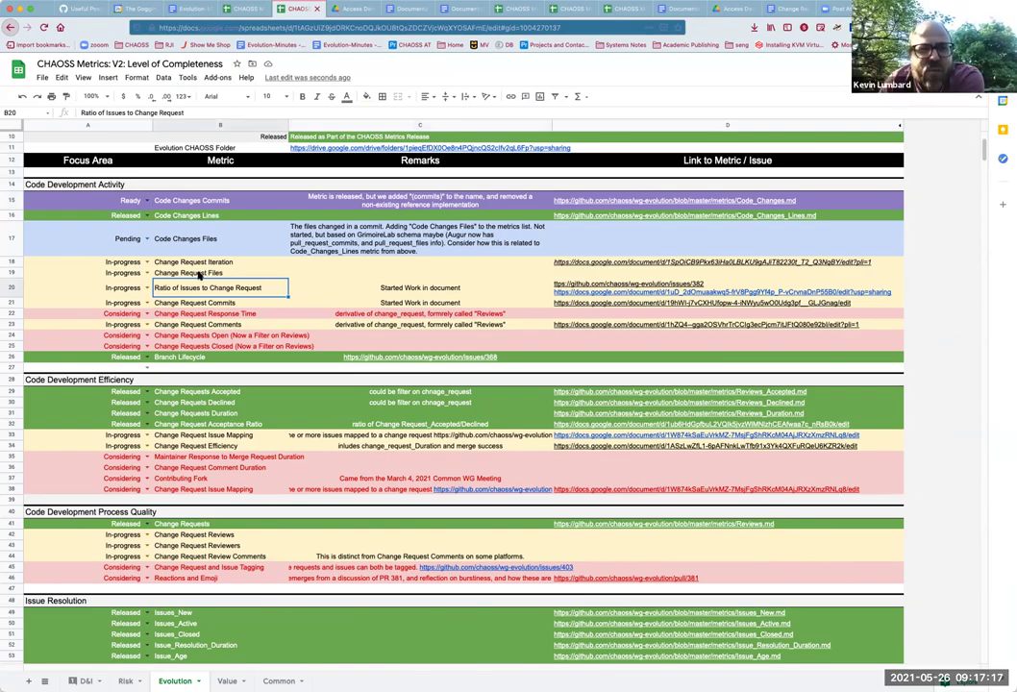
{"action": "scroll", "coordinate": [216, 281], "scroll_direction": "up", "scroll_amount": 3}
{"action": "scroll", "coordinate": [316, 255], "scroll_direction": "up", "scroll_amount": 1}
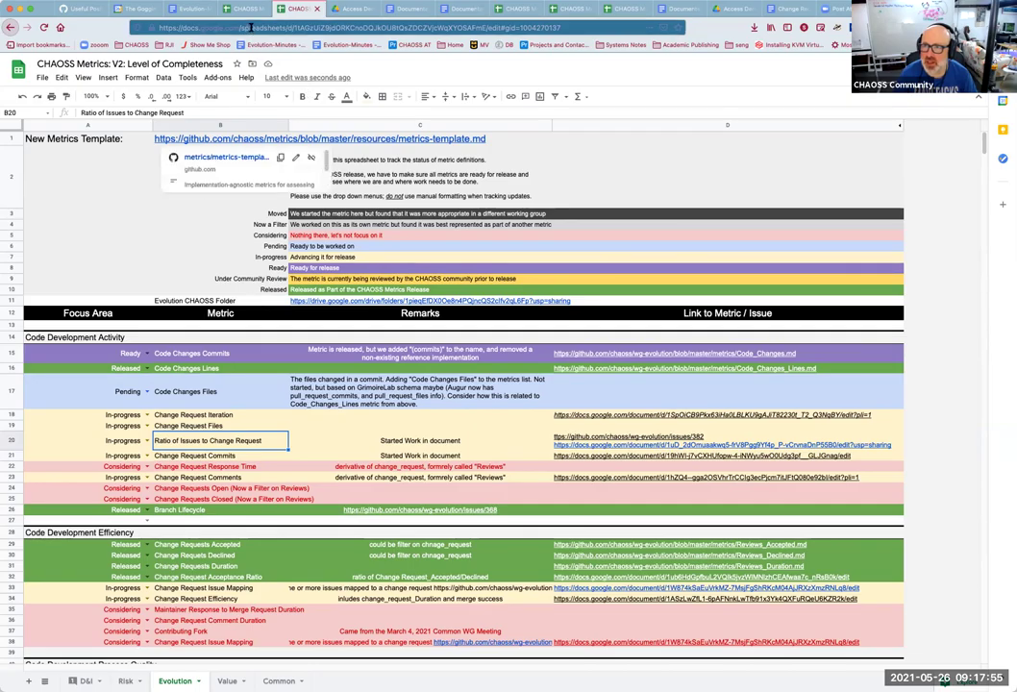
- In Evolution-Minutes, insert '[AI: SPG - Draft]' before 'Metrics Doc:' on the Change Request Commits bullet
{"action": "left_click", "coordinate": [190, 8]}
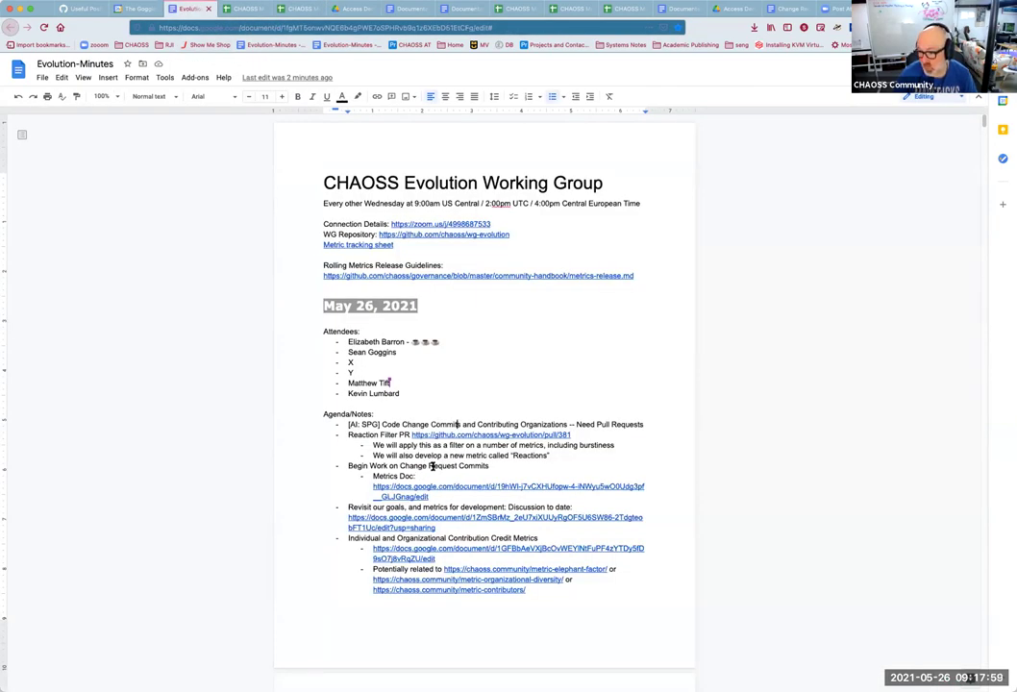
{"action": "triple_click", "coordinate": [431, 466]}
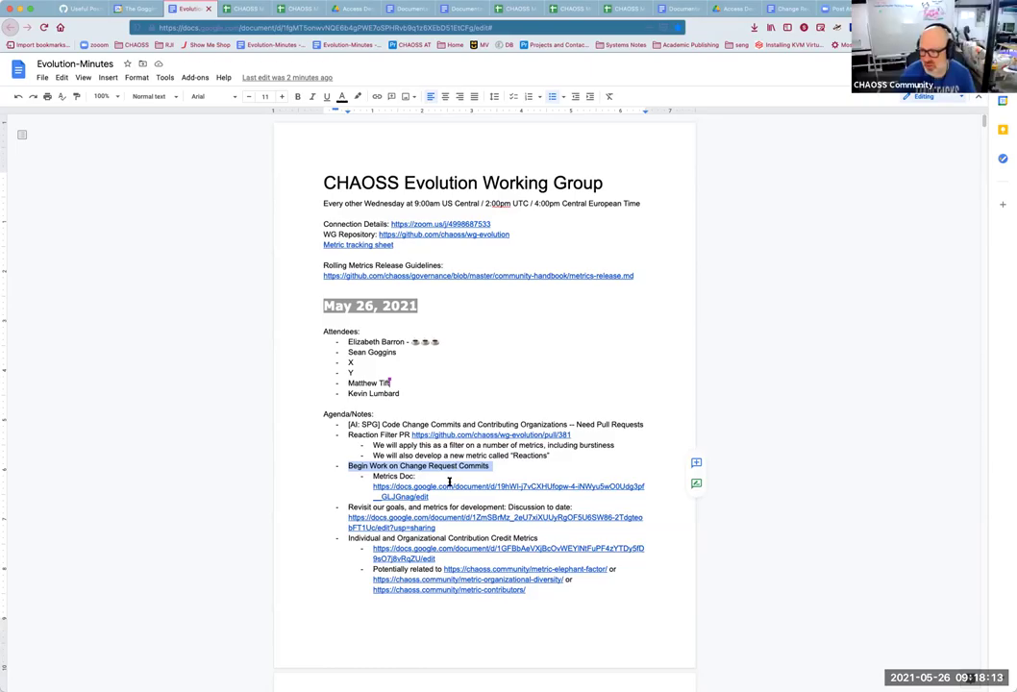
{"action": "left_click", "coordinate": [448, 485]}
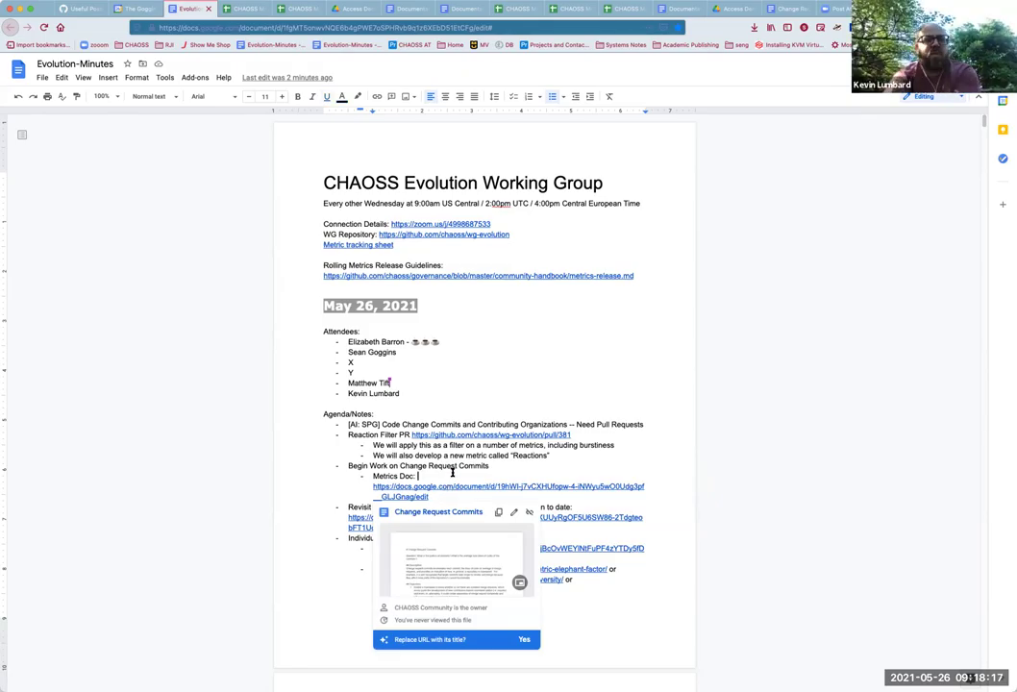
{"action": "left_click", "coordinate": [453, 465]}
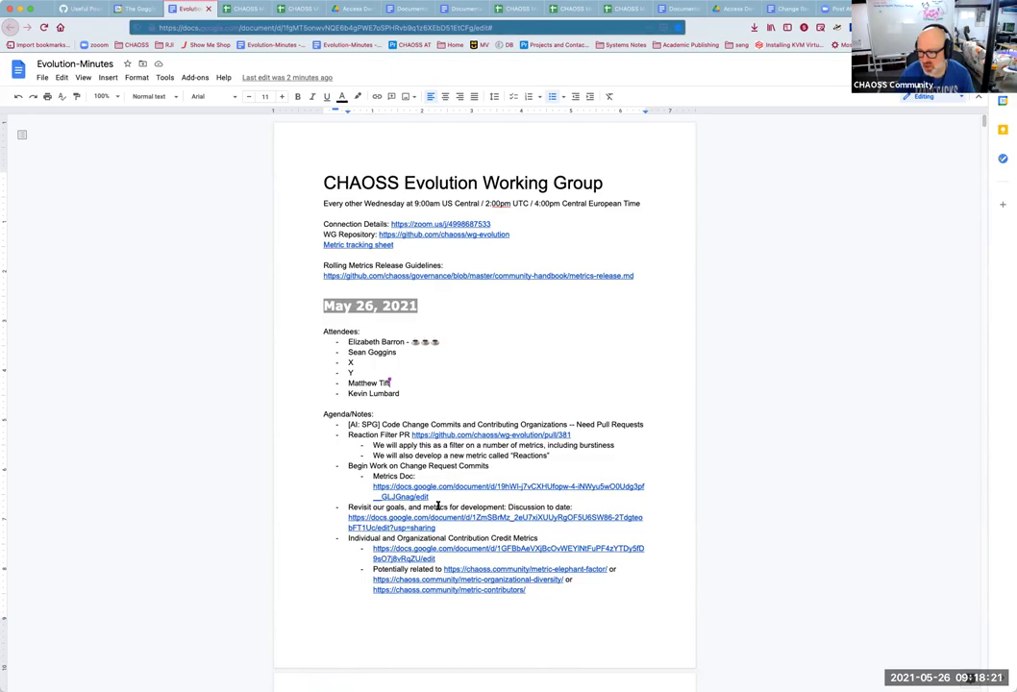
{"action": "triple_click", "coordinate": [438, 507]}
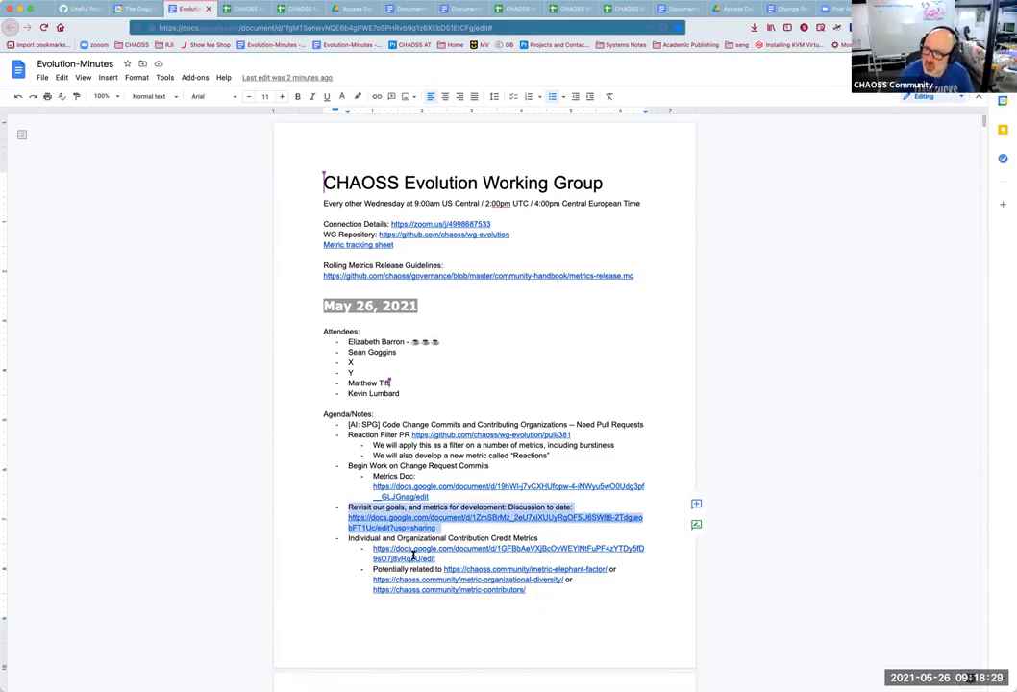
{"action": "left_click", "coordinate": [374, 478]}
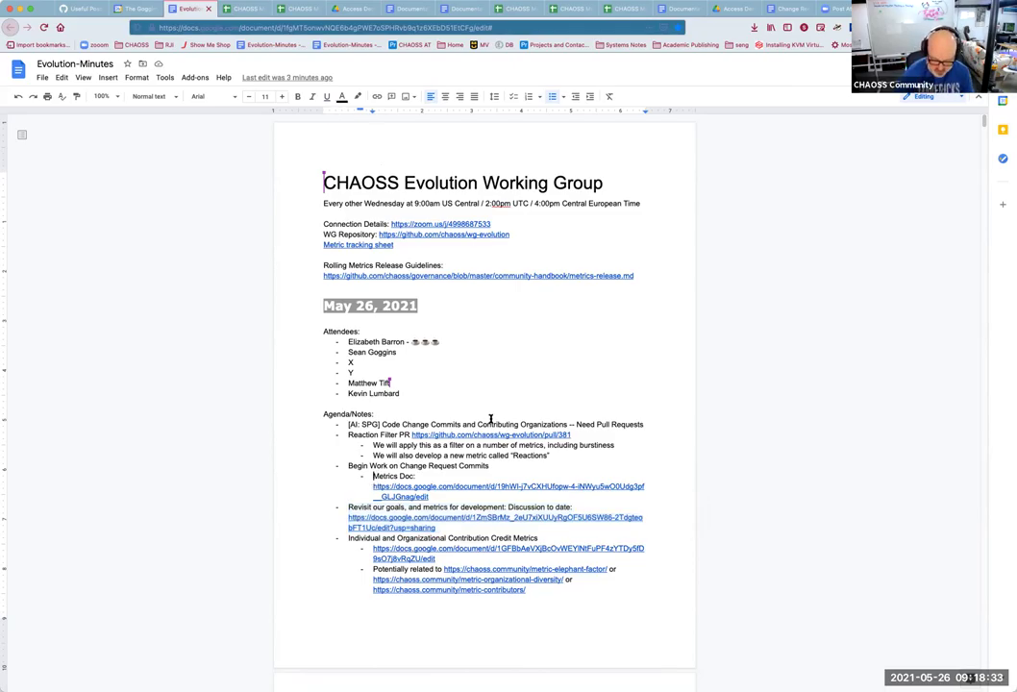
{"action": "type", "text": "["}
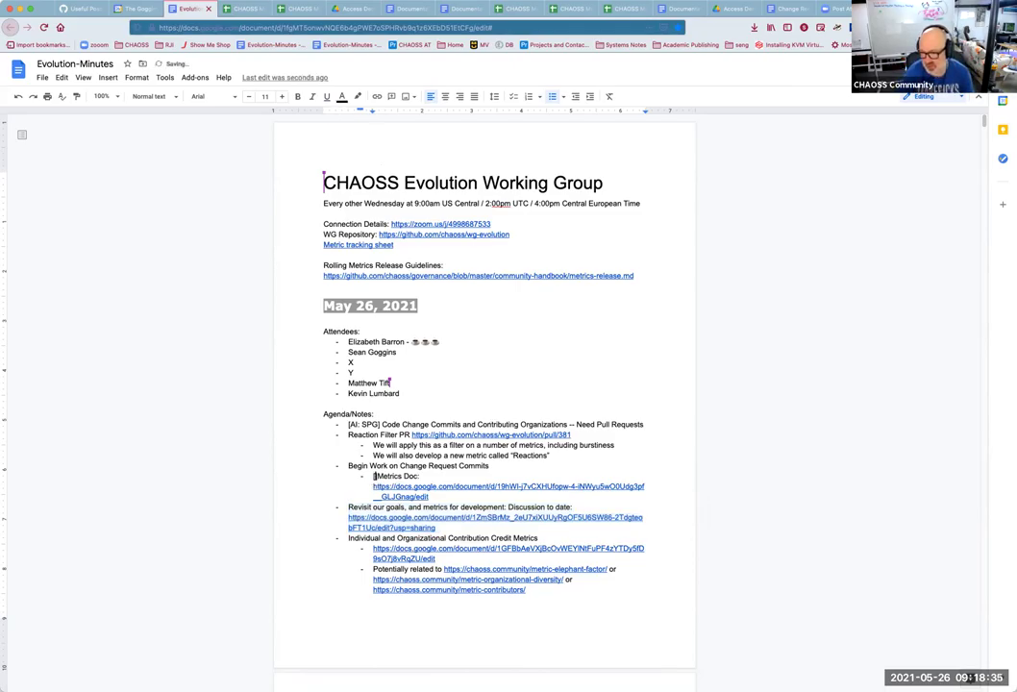
{"action": "type", "text": "AI: SPG - D"}
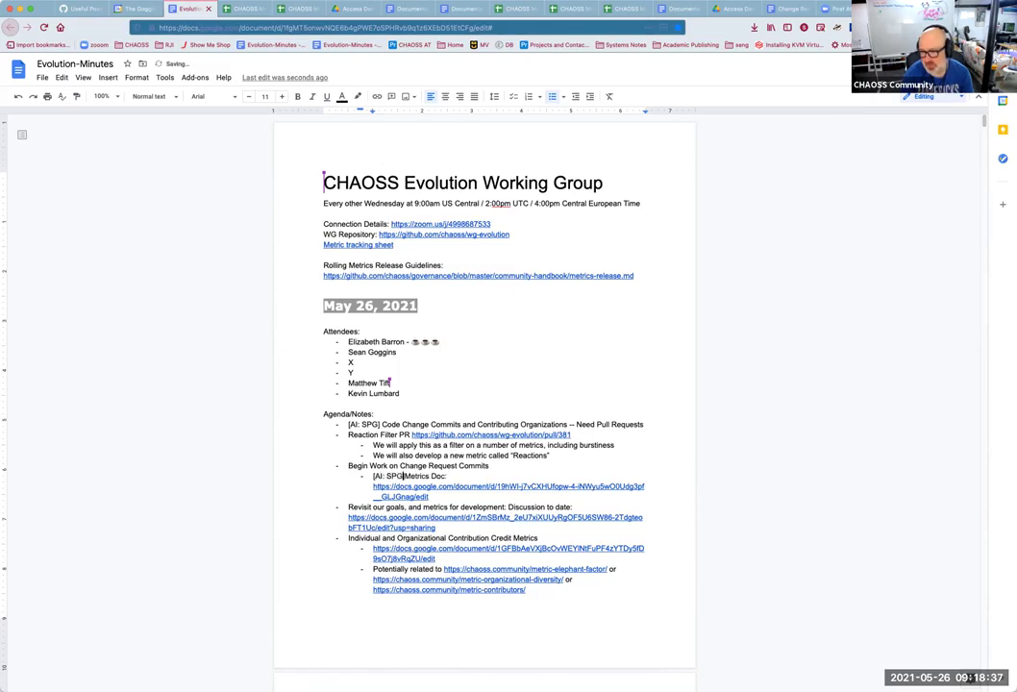
{"action": "type", "text": "raft"}
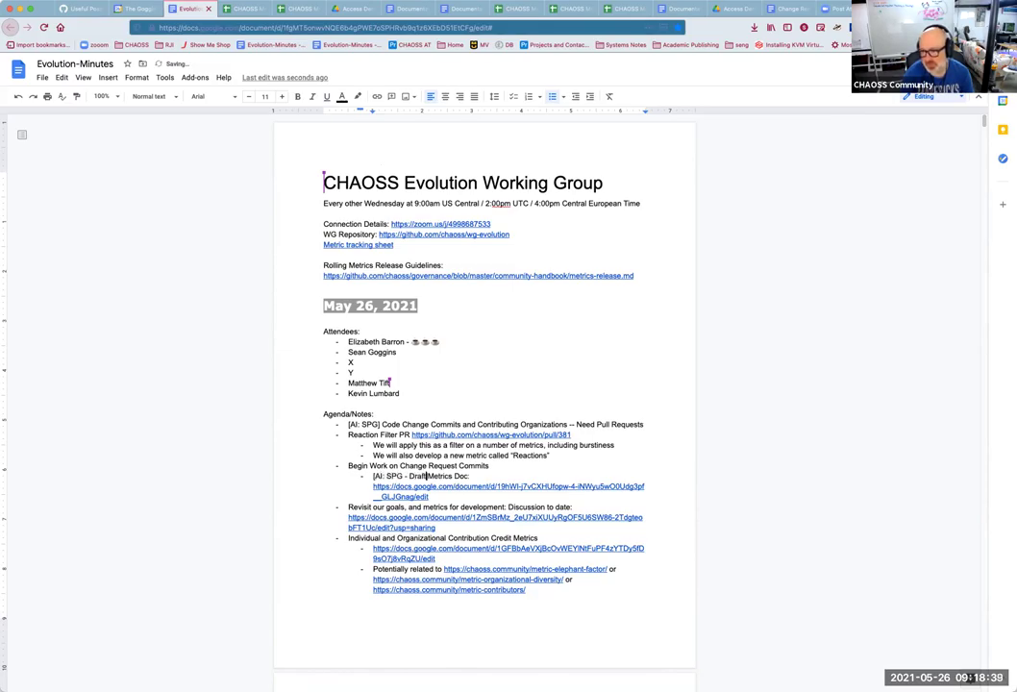
{"action": "type", "text": "]"}
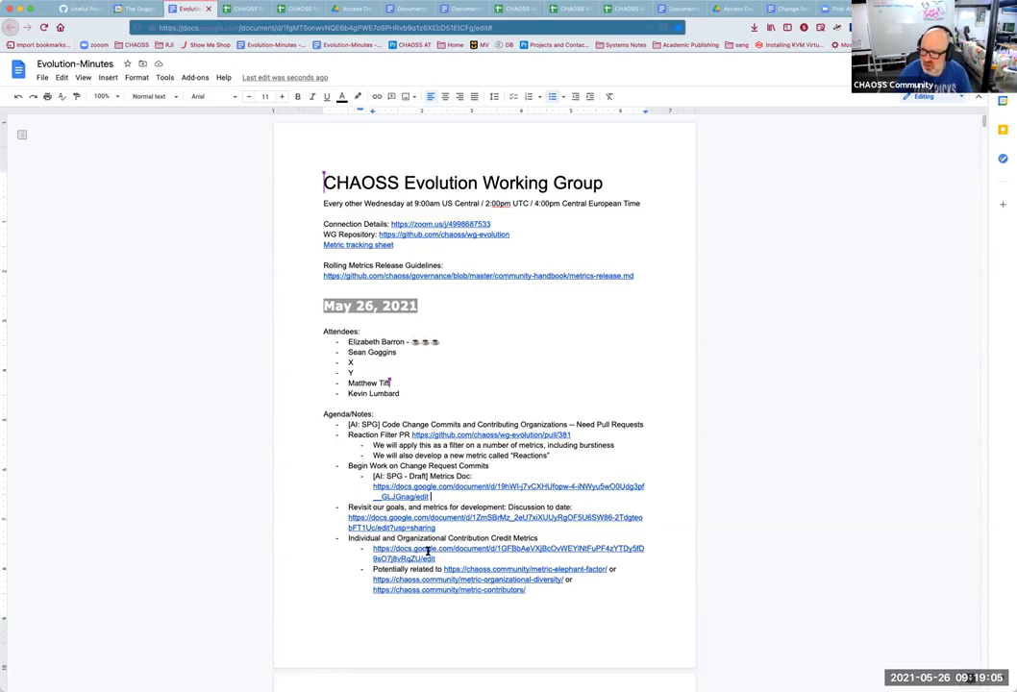
- Open the linked Contribution Credit document from the meeting notes
{"action": "left_click", "coordinate": [429, 551]}
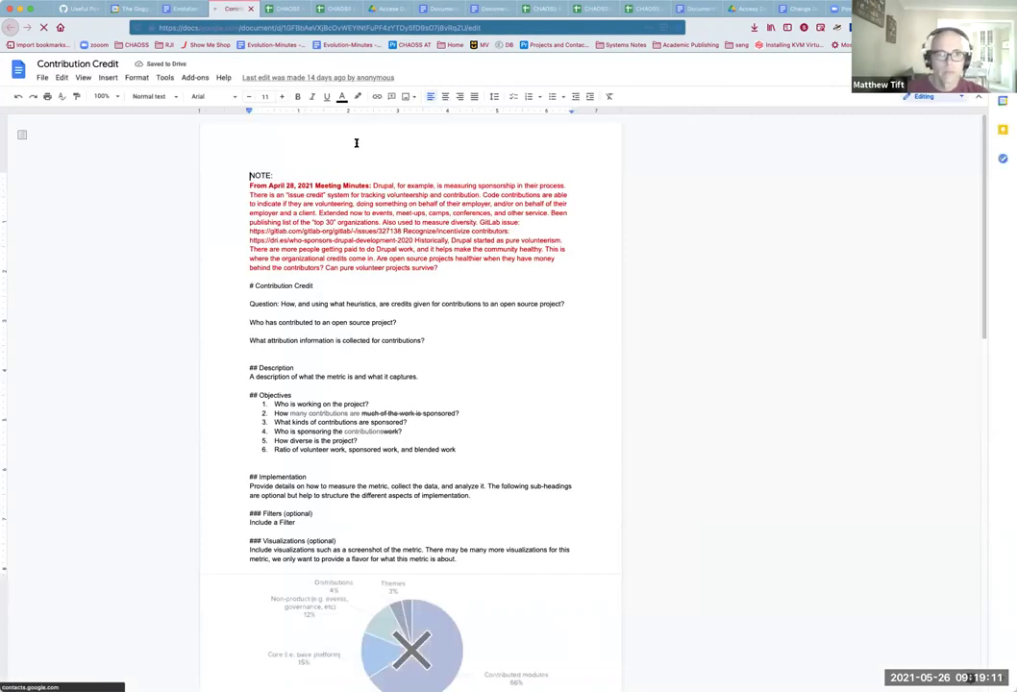
{"action": "left_click", "coordinate": [287, 32]}
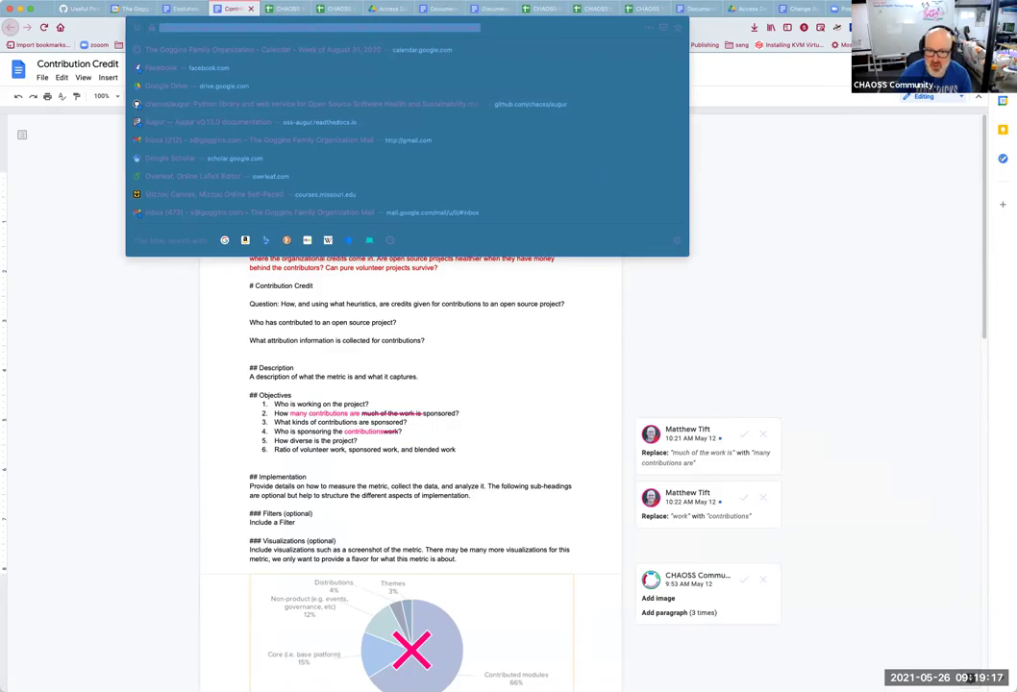
{"action": "key", "text": "Escape"}
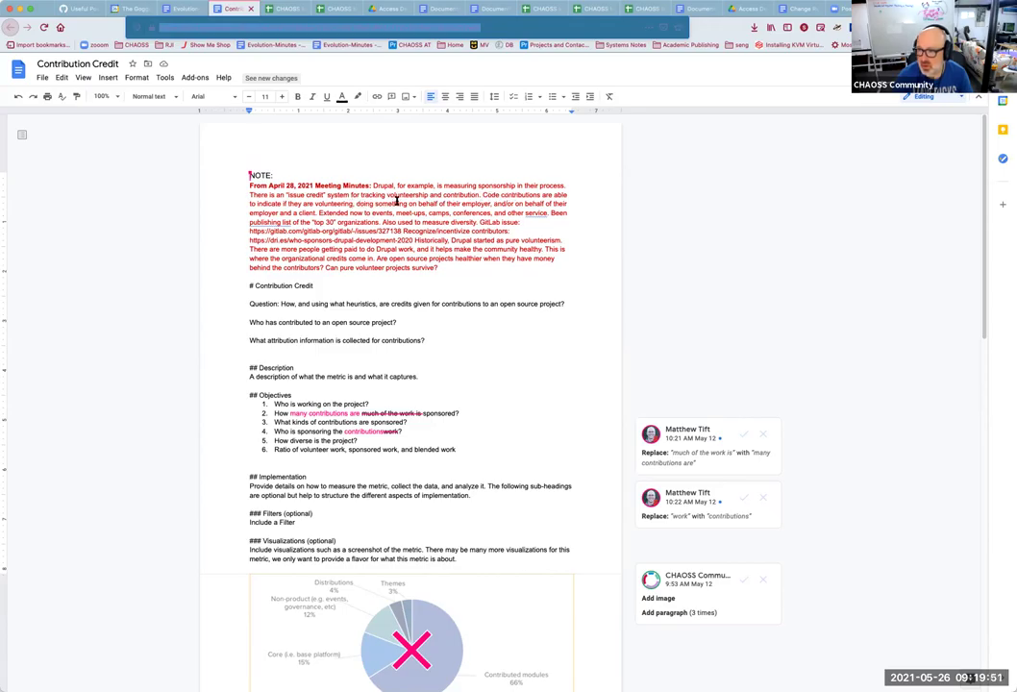
- Switch the Contribution Credit document from Editing to Suggesting mode
{"action": "double_click", "coordinate": [517, 195]}
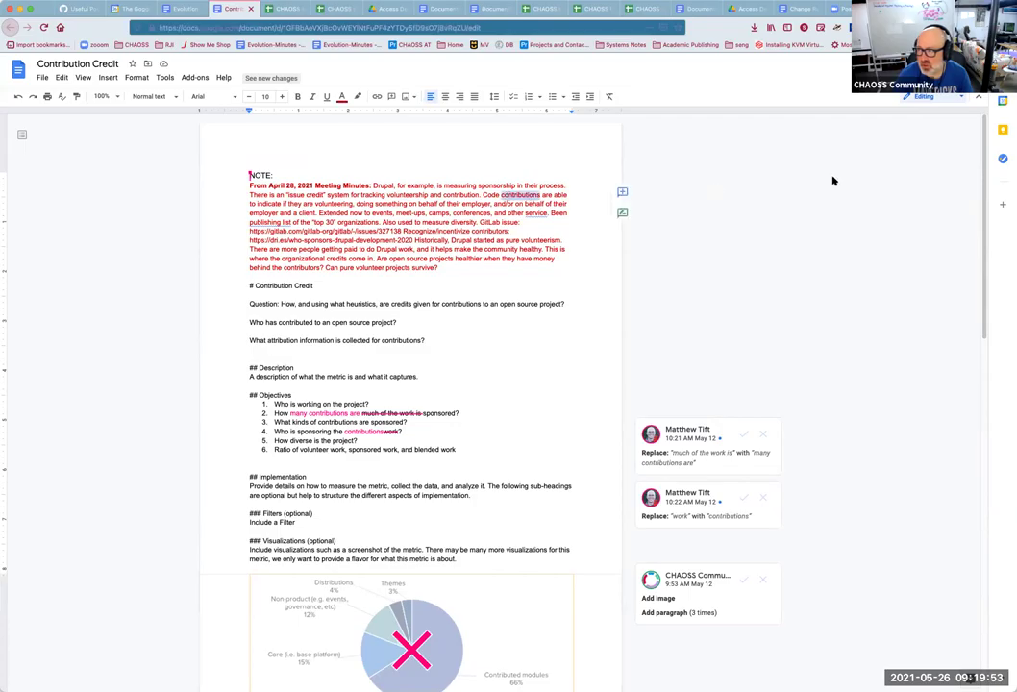
{"action": "left_click", "coordinate": [923, 97]}
{"action": "left_click", "coordinate": [889, 142]}
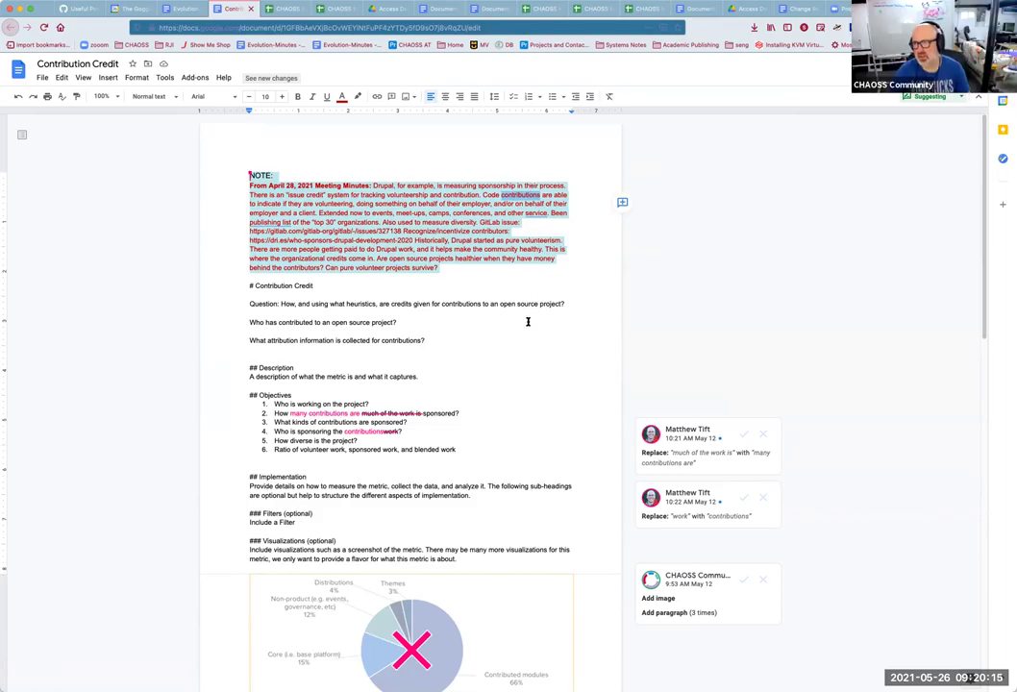
- Remove the red NOTE paragraph and the blank lines around the follow-up questions
{"action": "key", "text": "Delete"}
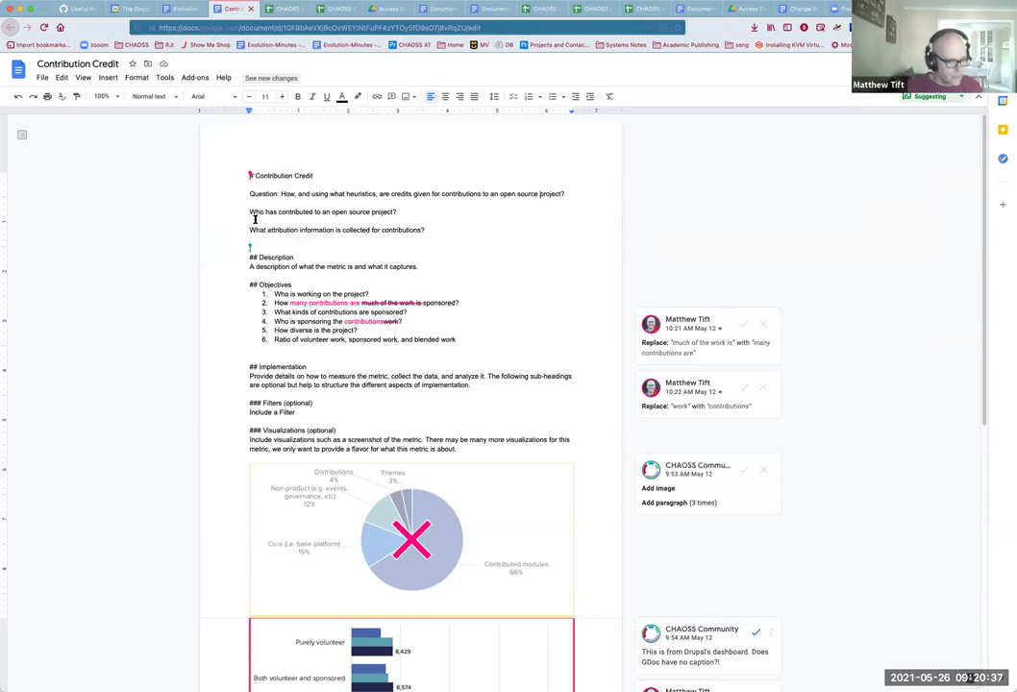
{"action": "left_click", "coordinate": [309, 193]}
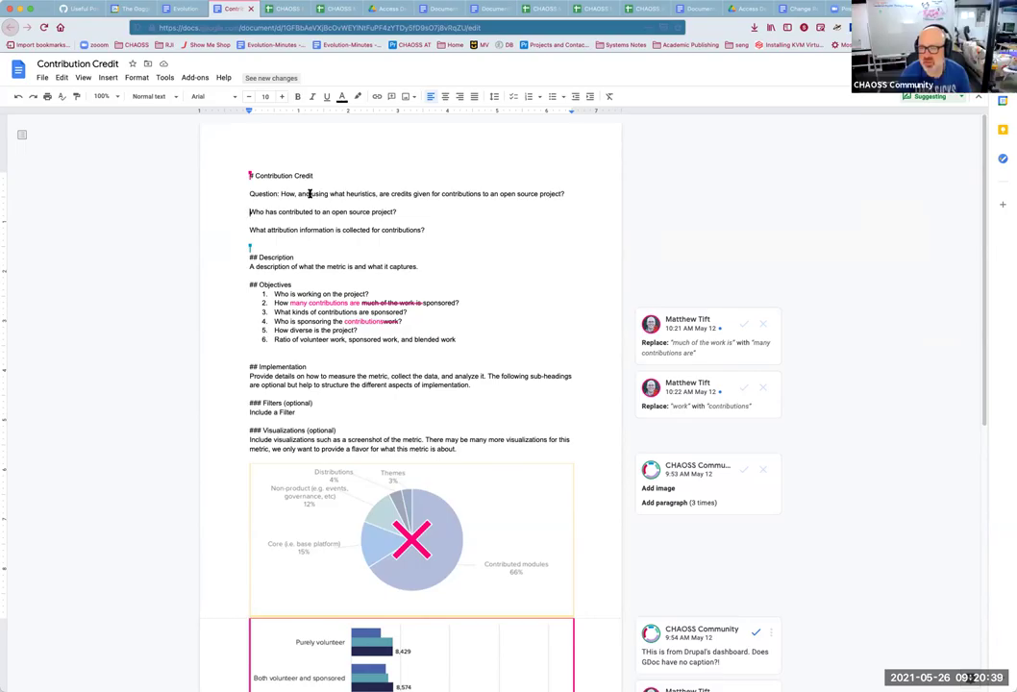
{"action": "key", "text": "End"}
{"action": "key", "text": "Delete"}
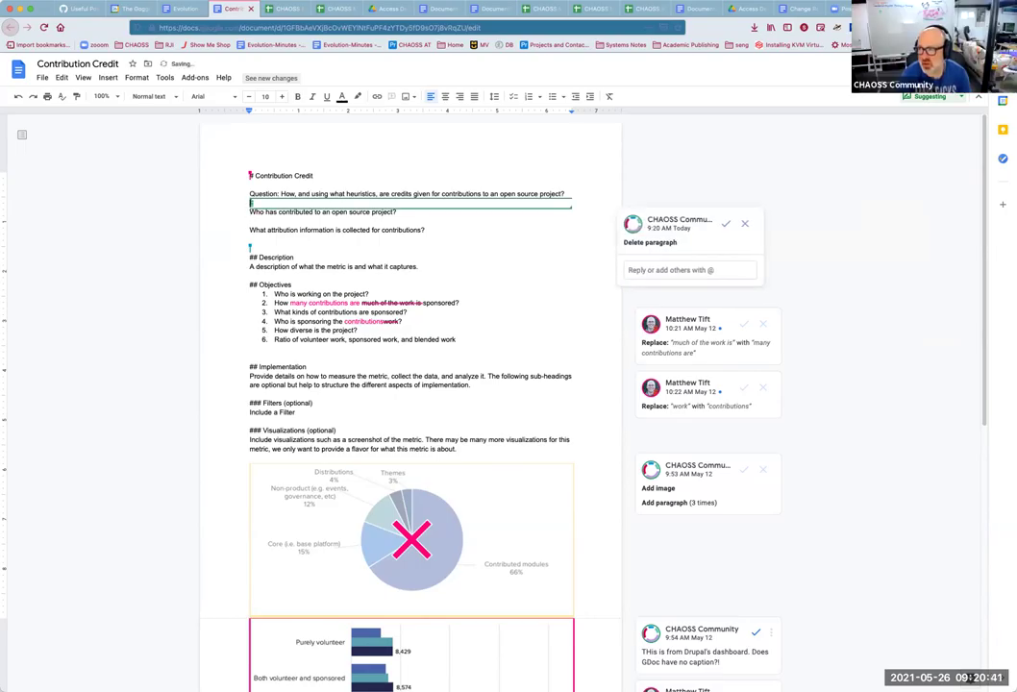
{"action": "left_click", "coordinate": [929, 97]}
{"action": "left_click", "coordinate": [903, 113]}
{"action": "left_click", "coordinate": [725, 223]}
{"action": "key", "text": "Down"}
{"action": "key", "text": "Down"}
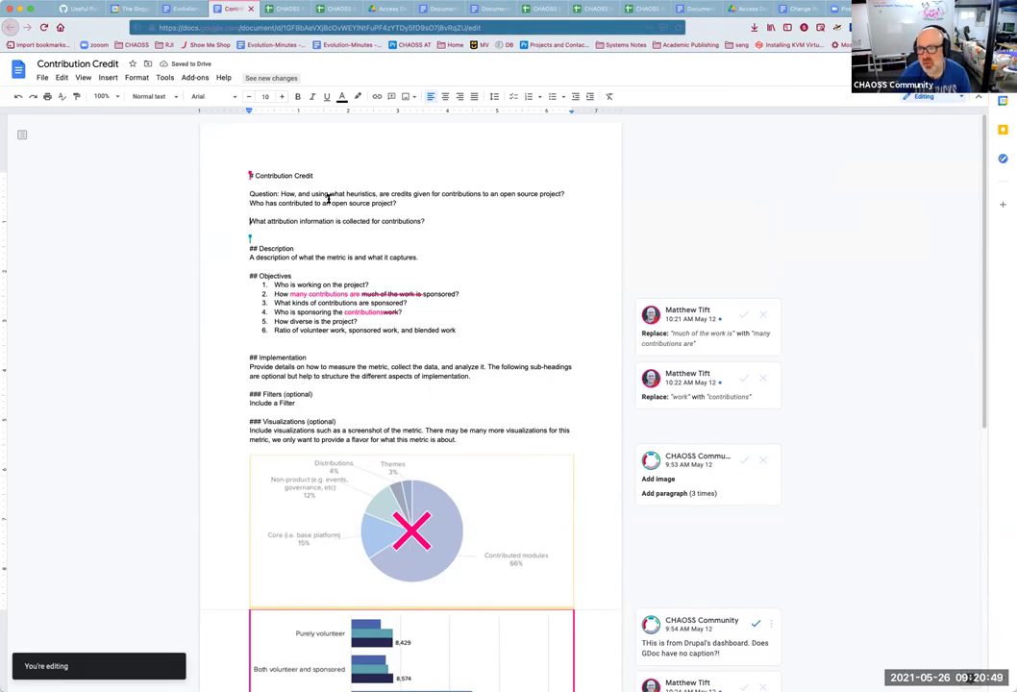
{"action": "key", "text": "BackSpace"}
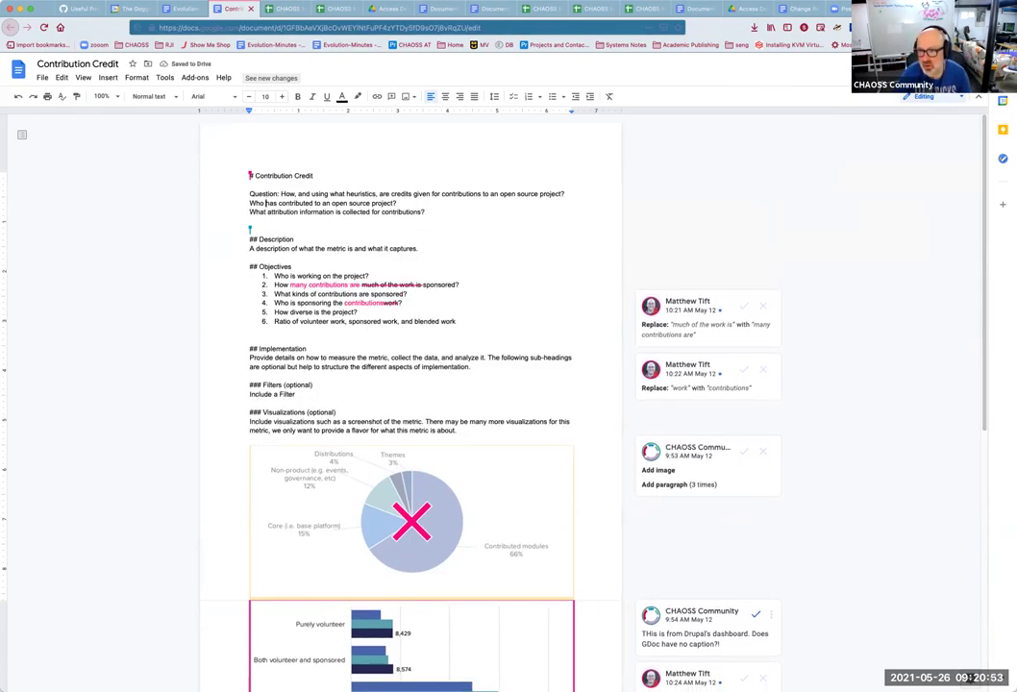
- Format the 'Who has contributed…' and 'What attribution information…' lines as a bulleted list
{"action": "left_click_drag", "start_coordinate": [250, 203], "coordinate": [425, 211]}
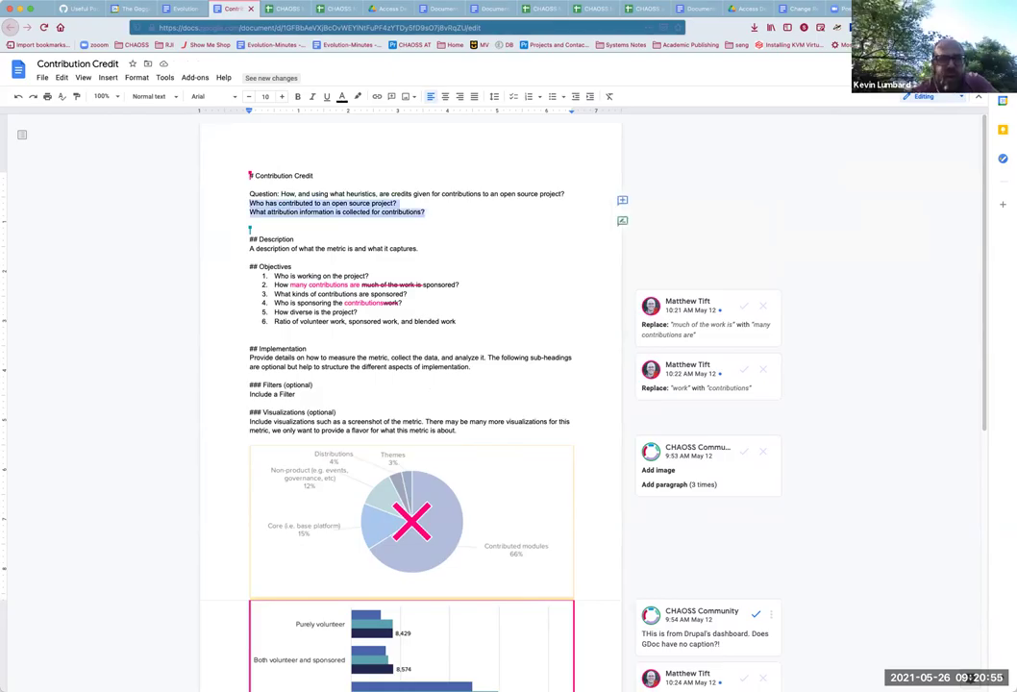
{"action": "key", "text": "super+shift+8"}
{"action": "left_click", "coordinate": [464, 257]}
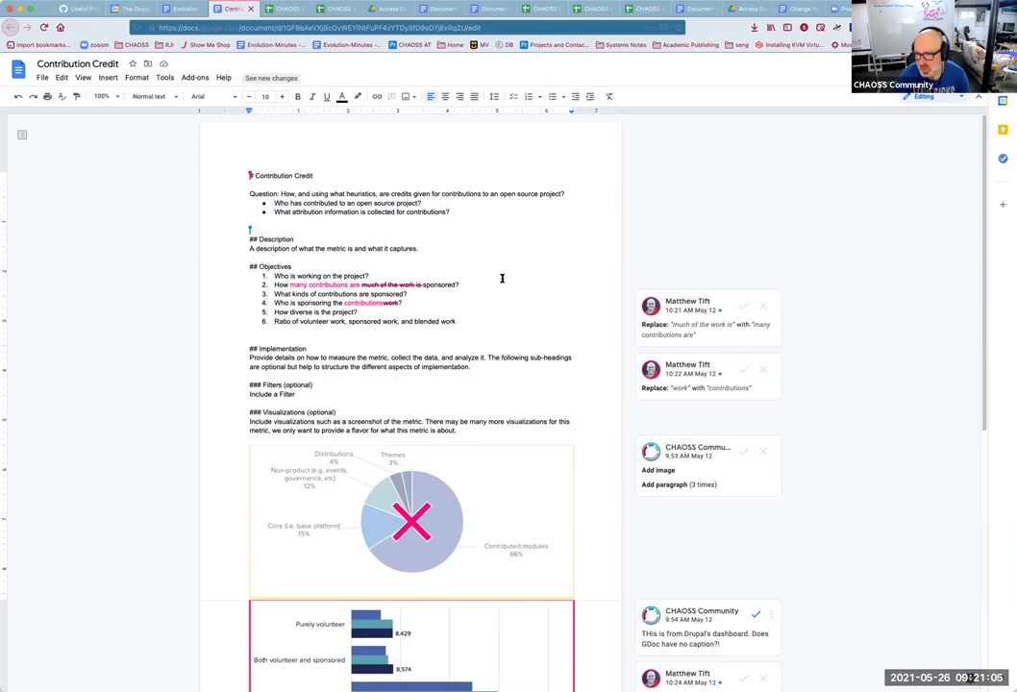
- Resolve the Drupal dashboard comment, accept the pie chart deletion, and accept the added bar chart
{"action": "scroll", "coordinate": [501, 278], "scroll_direction": "down", "scroll_amount": 3}
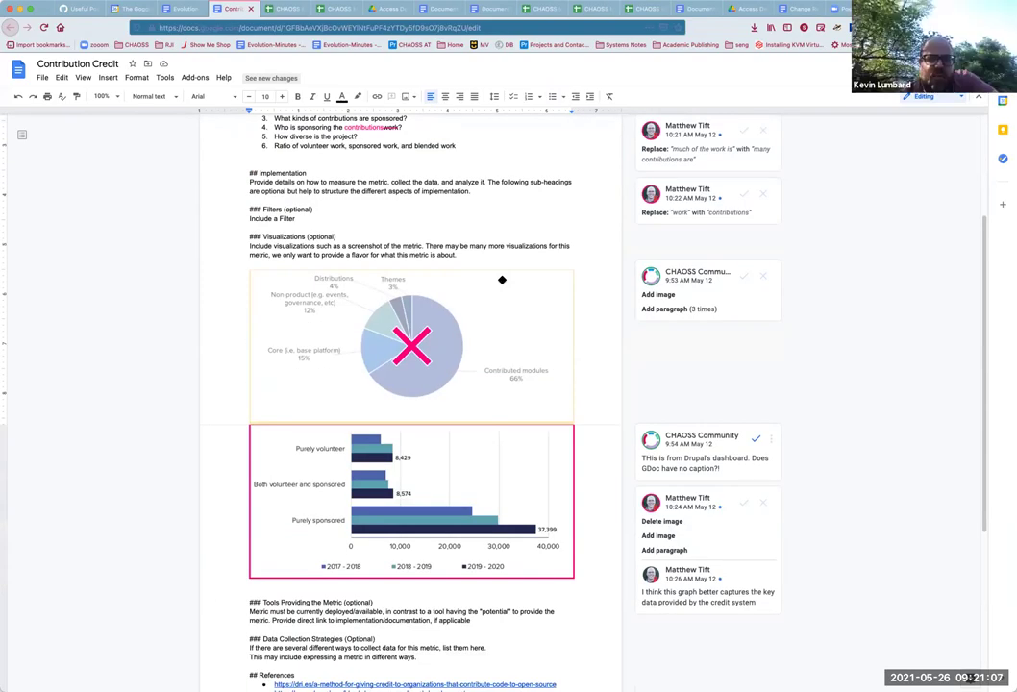
{"action": "left_click", "coordinate": [759, 440]}
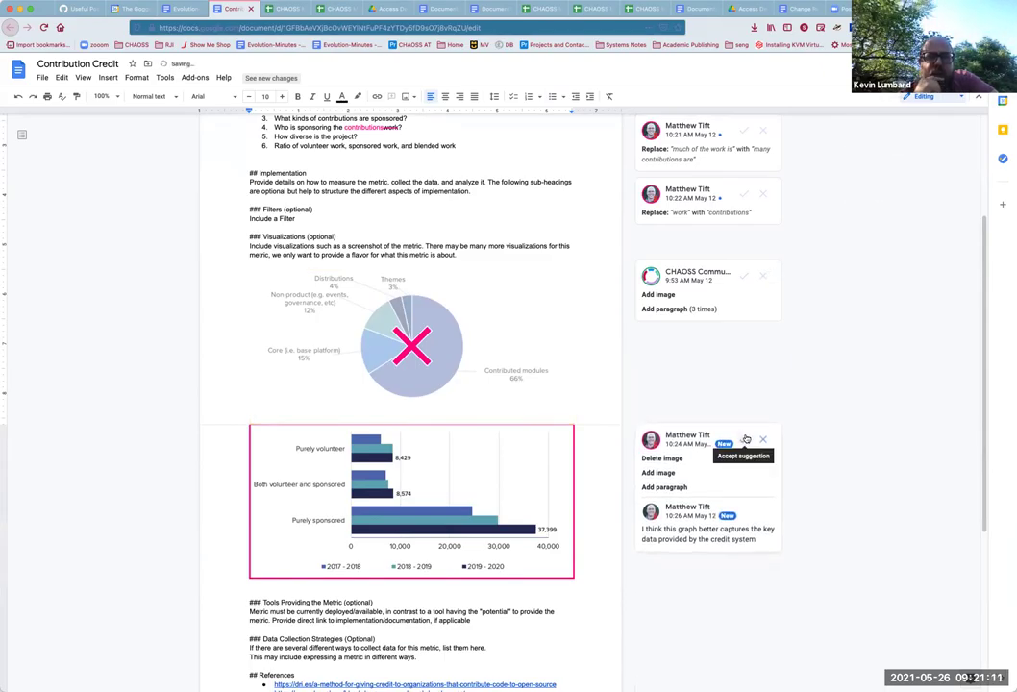
{"action": "left_click", "coordinate": [747, 440]}
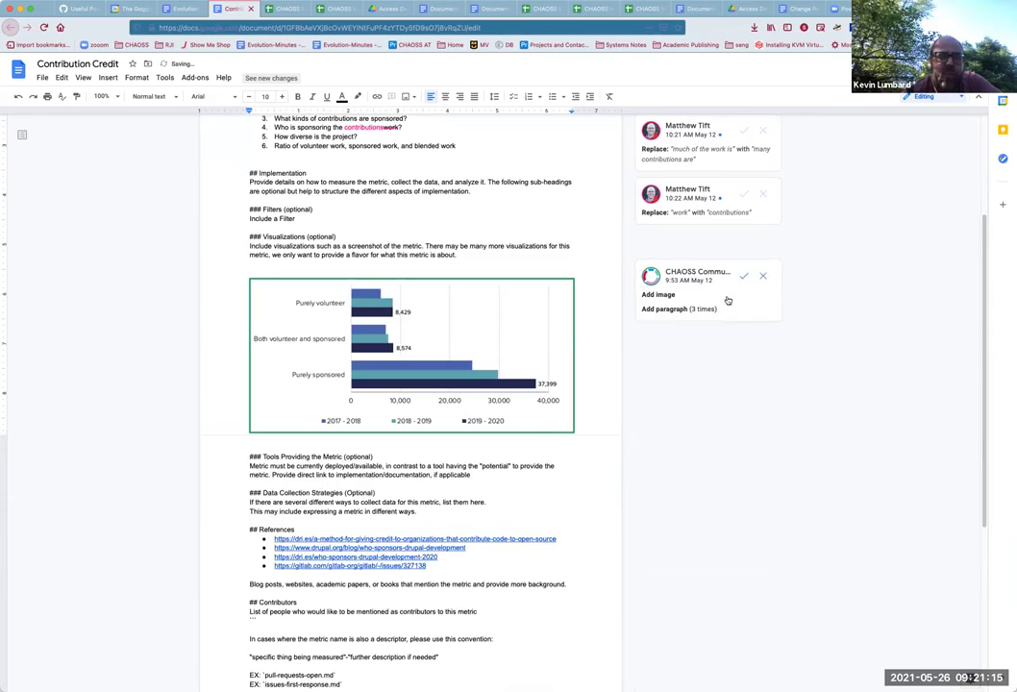
{"action": "key", "text": "ctrl+z"}
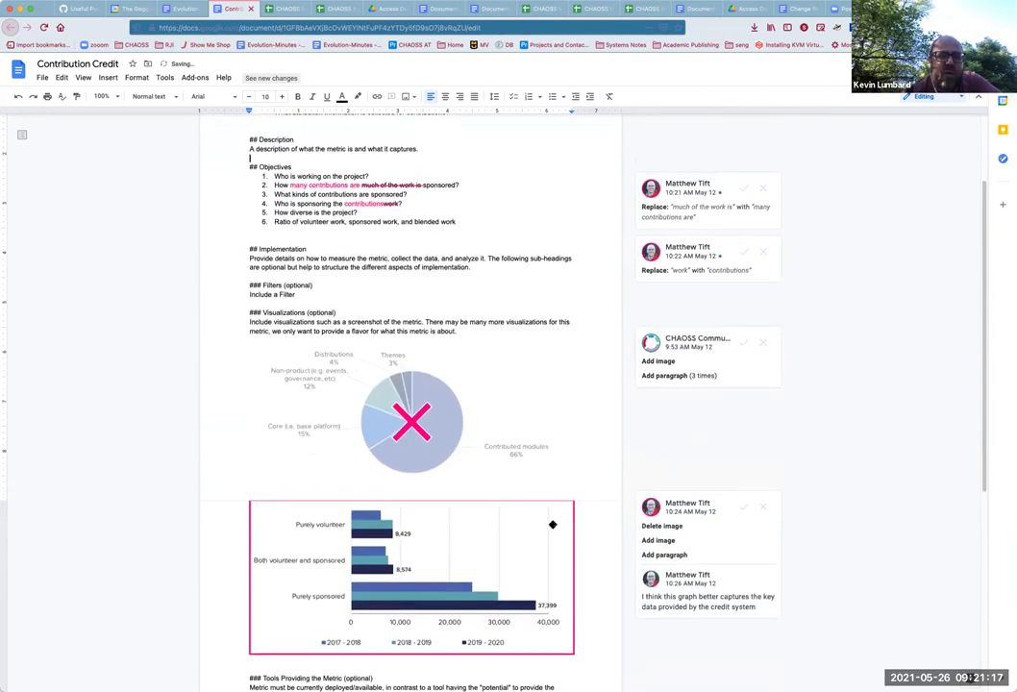
{"action": "left_click", "coordinate": [741, 519]}
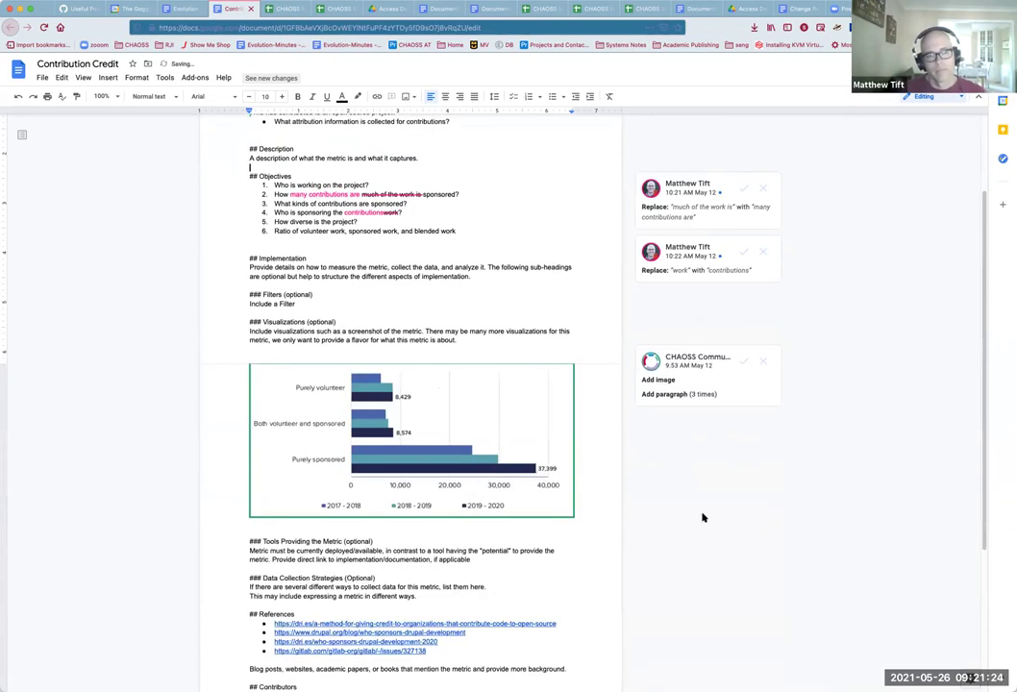
{"action": "left_click", "coordinate": [741, 362]}
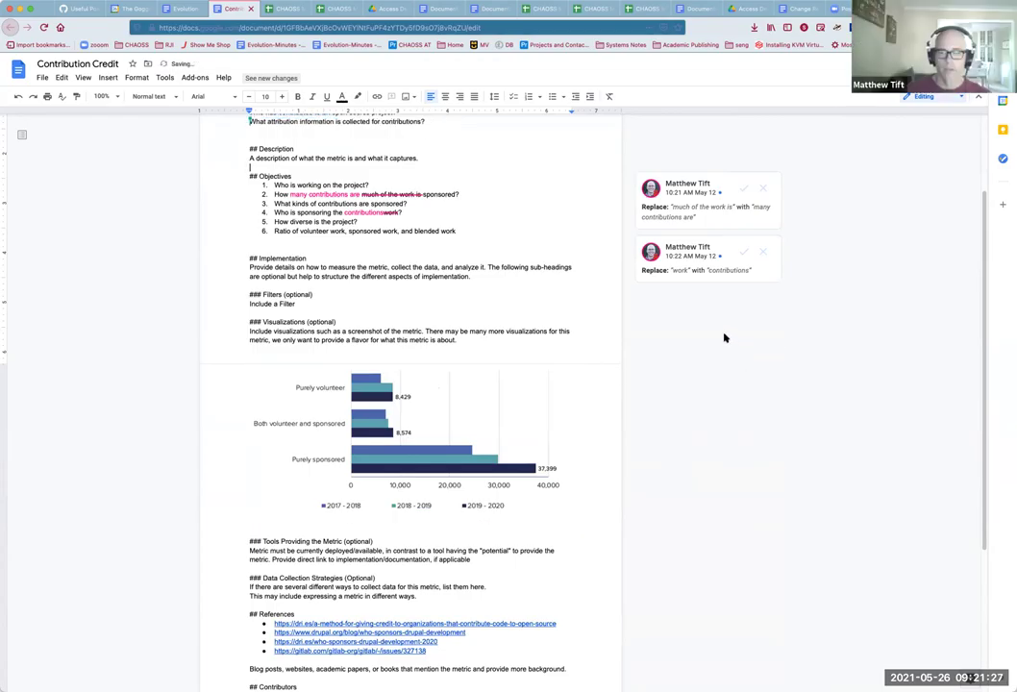
{"action": "scroll", "coordinate": [722, 340], "scroll_direction": "up", "scroll_amount": 2}
{"action": "scroll", "coordinate": [721, 341], "scroll_direction": "up", "scroll_amount": 2}
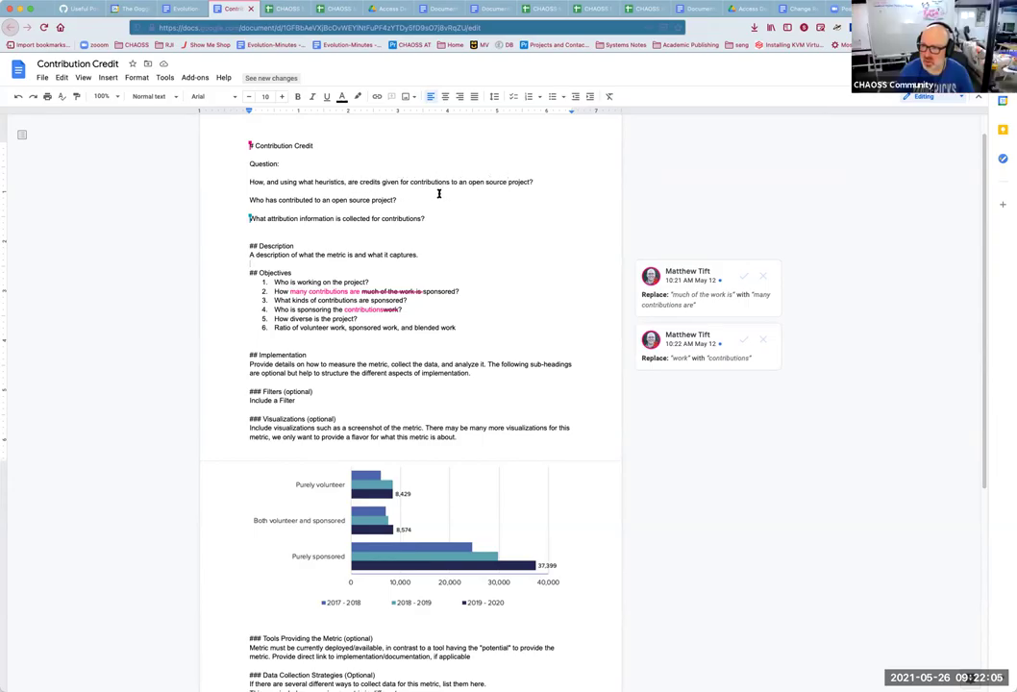
{"action": "left_click", "coordinate": [421, 199]}
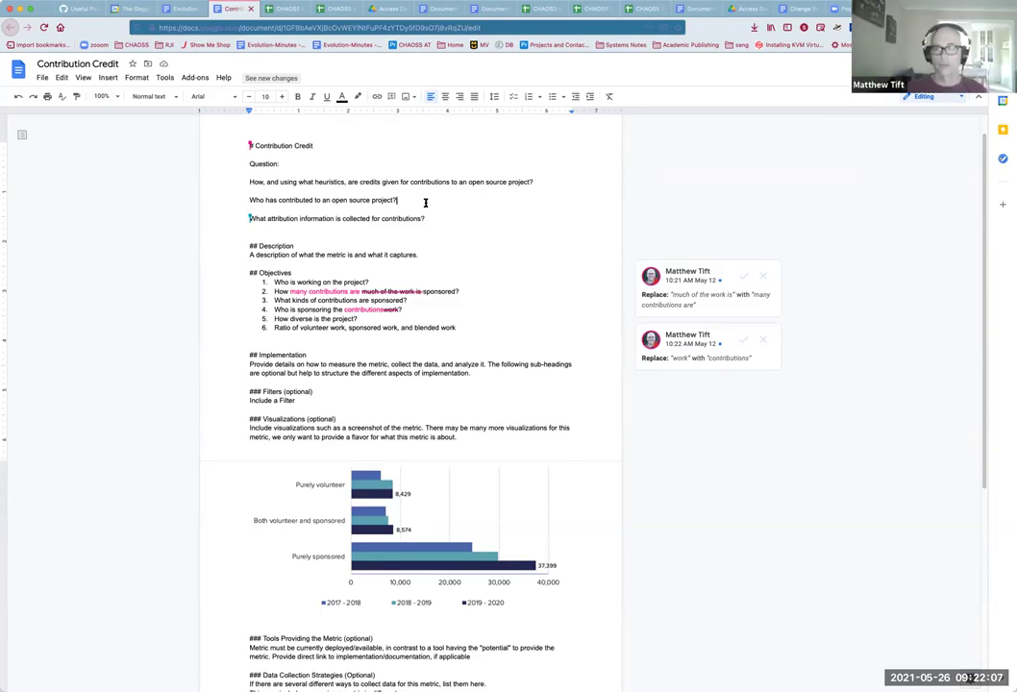
{"action": "left_click", "coordinate": [431, 218]}
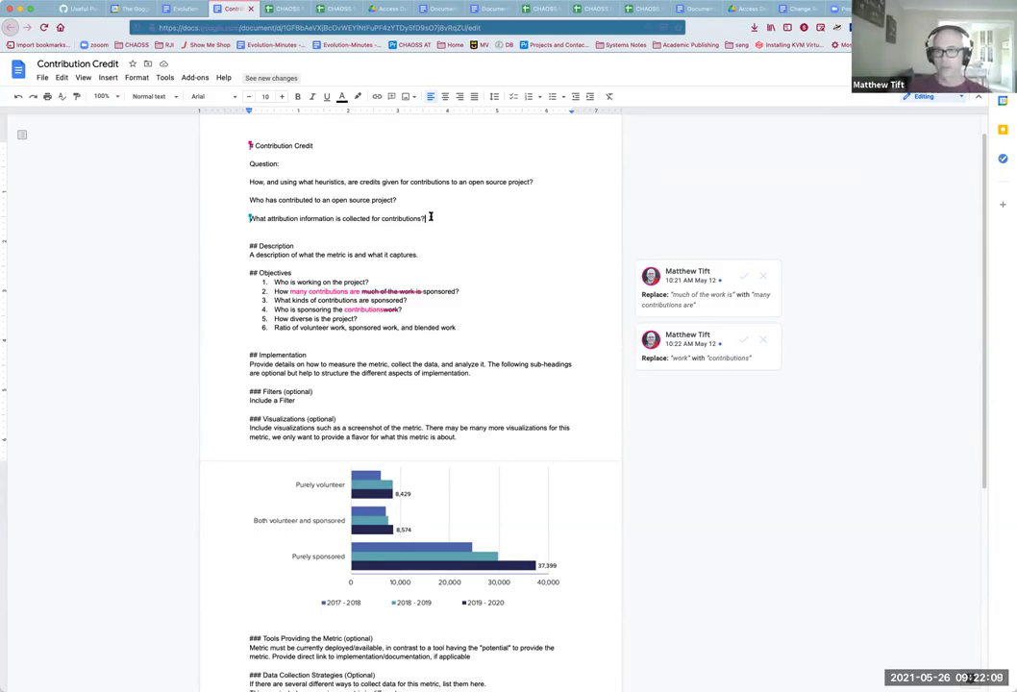
{"action": "left_click_drag", "start_coordinate": [430, 217], "coordinate": [248, 198]}
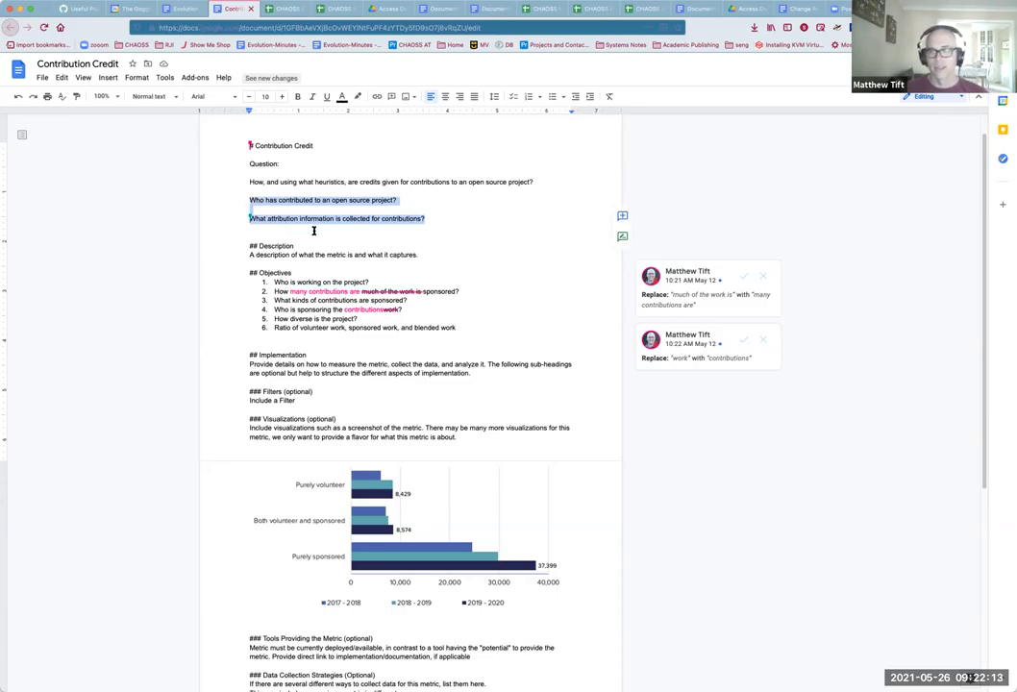
{"action": "left_click", "coordinate": [315, 221]}
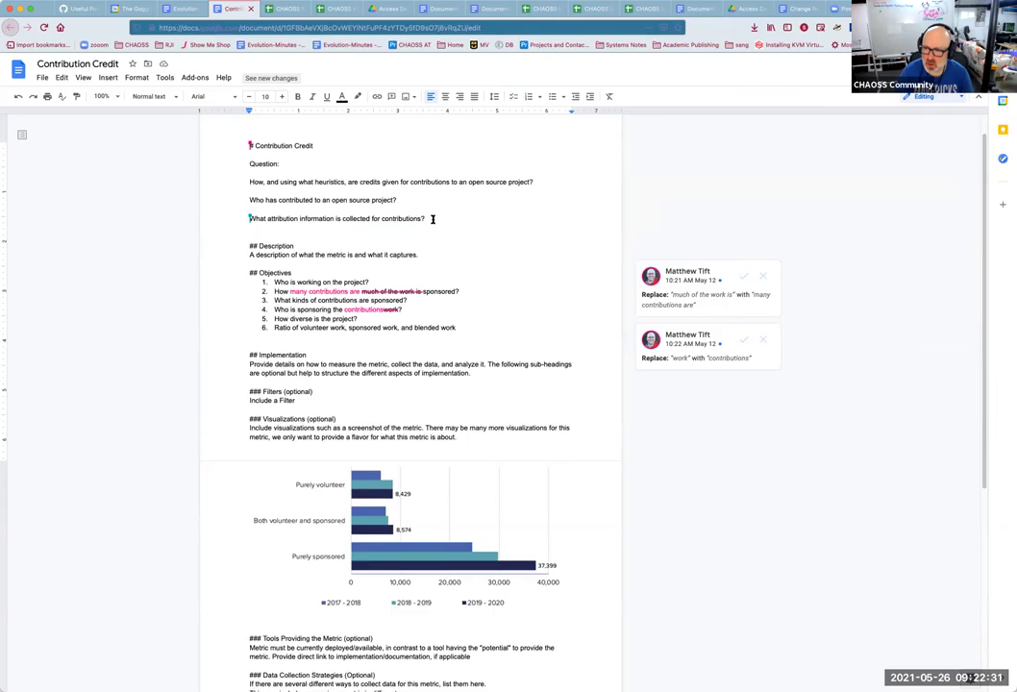
{"action": "left_click_drag", "start_coordinate": [433, 219], "coordinate": [244, 199]}
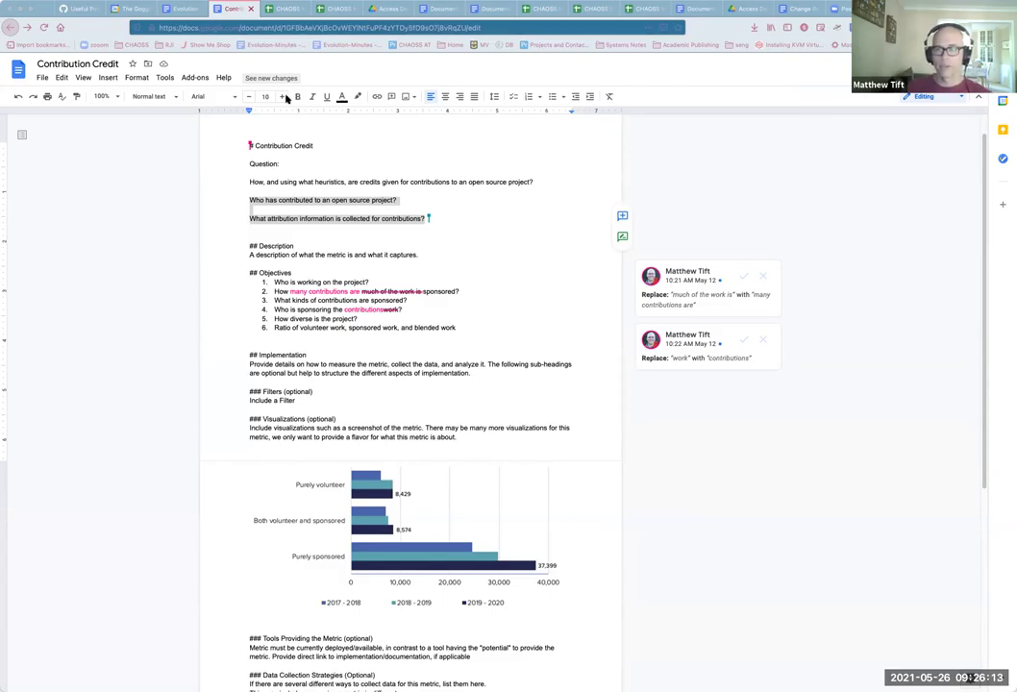
- Open the GitLab issue 327138 reference link, then return to the Contribution Credit document
{"action": "scroll", "coordinate": [335, 184], "scroll_direction": "down", "scroll_amount": 5}
{"action": "scroll", "coordinate": [335, 184], "scroll_direction": "down", "scroll_amount": 2}
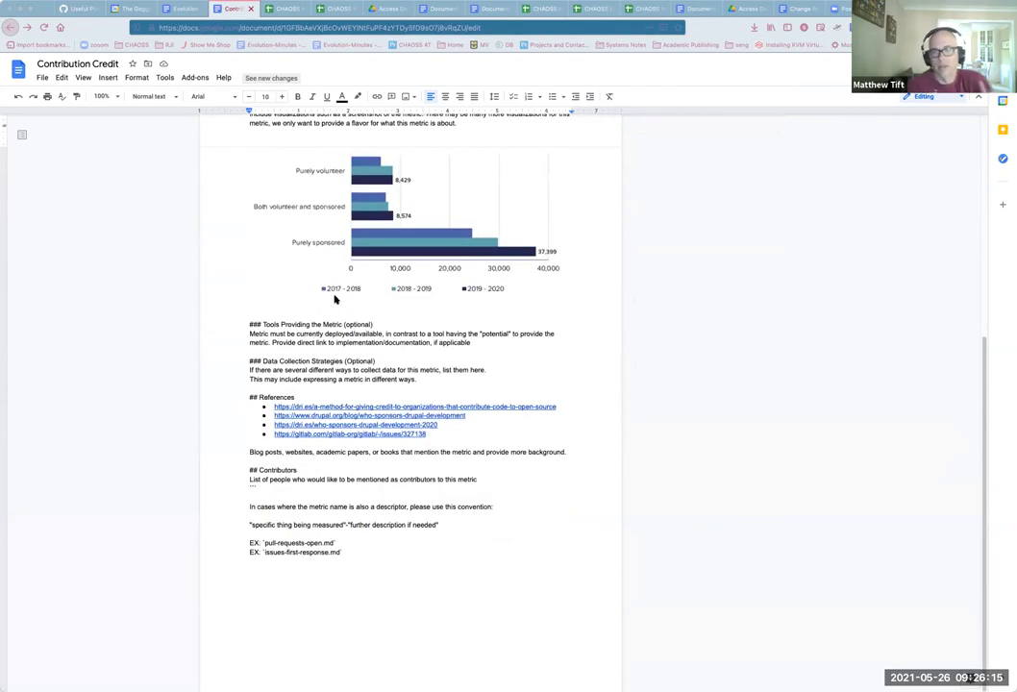
{"action": "left_click", "coordinate": [338, 448]}
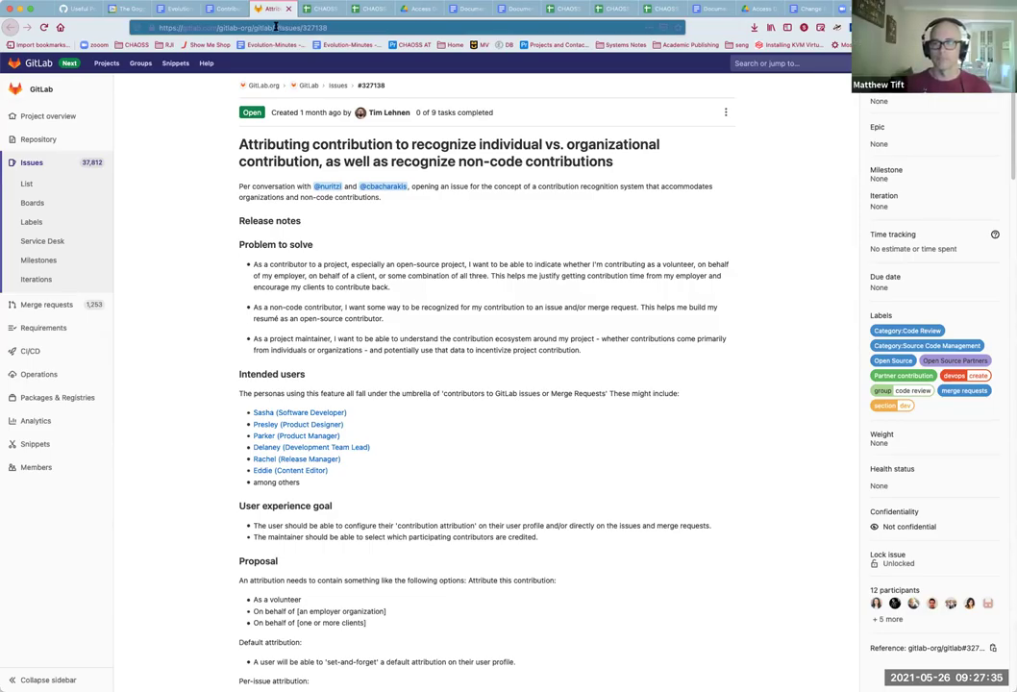
{"action": "left_click", "coordinate": [223, 9]}
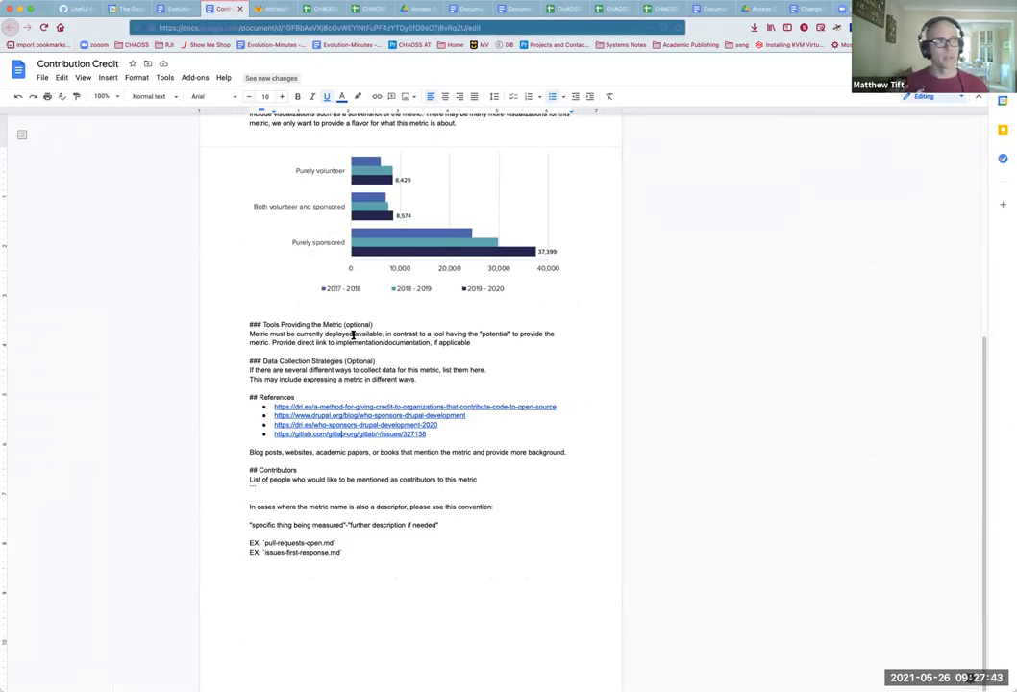
{"action": "scroll", "coordinate": [352, 335], "scroll_direction": "up", "scroll_amount": 1}
{"action": "scroll", "coordinate": [354, 335], "scroll_direction": "up", "scroll_amount": 5}
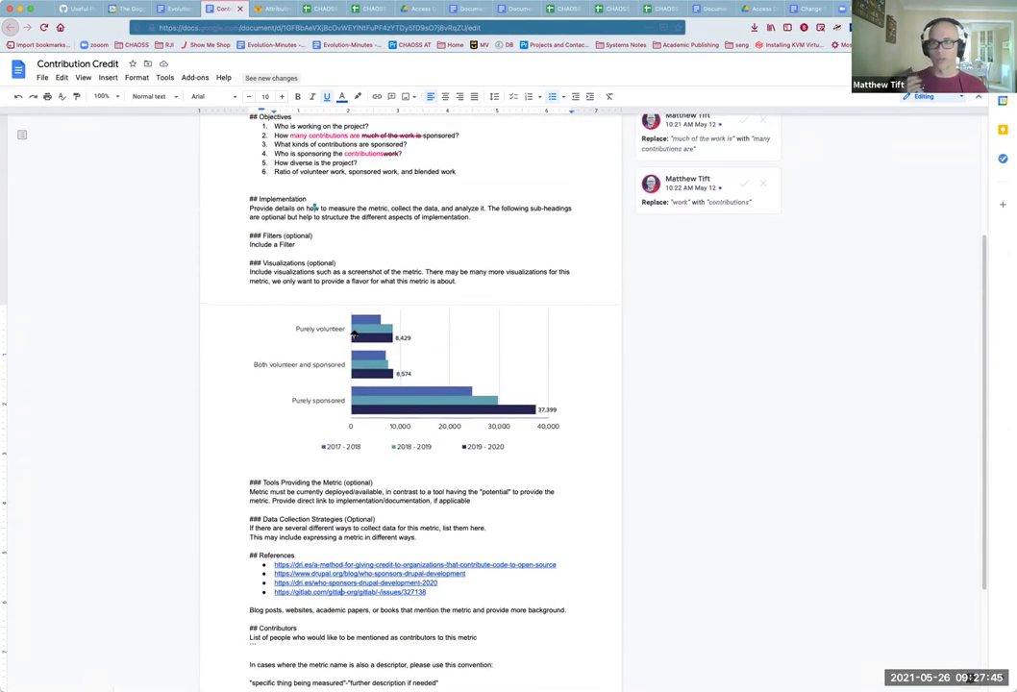
{"action": "scroll", "coordinate": [354, 336], "scroll_direction": "up", "scroll_amount": 2}
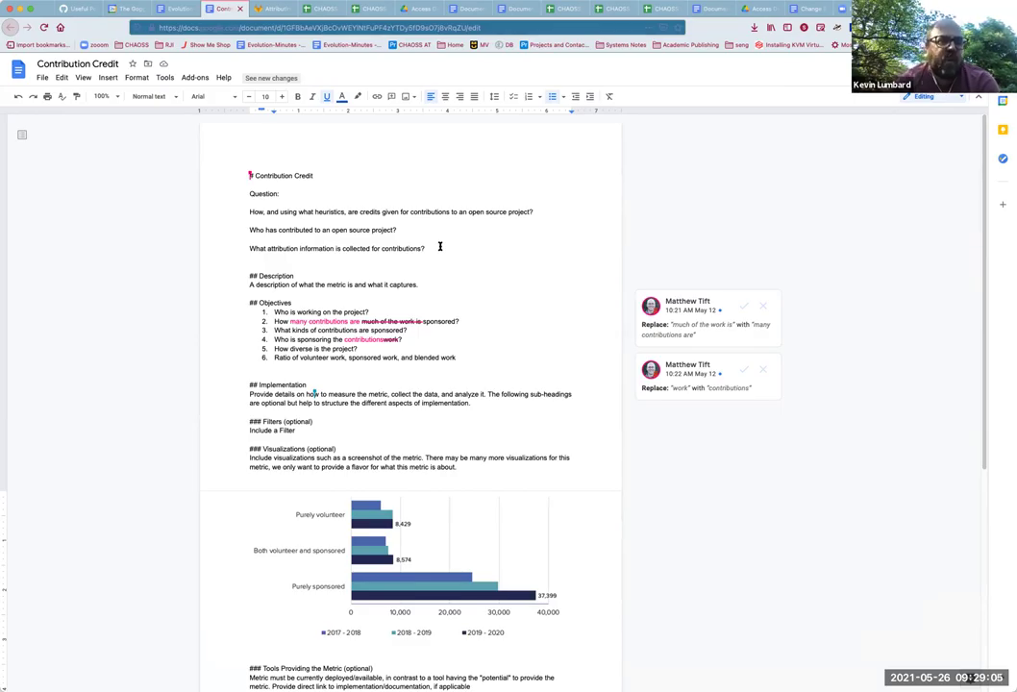
{"action": "left_click", "coordinate": [440, 246]}
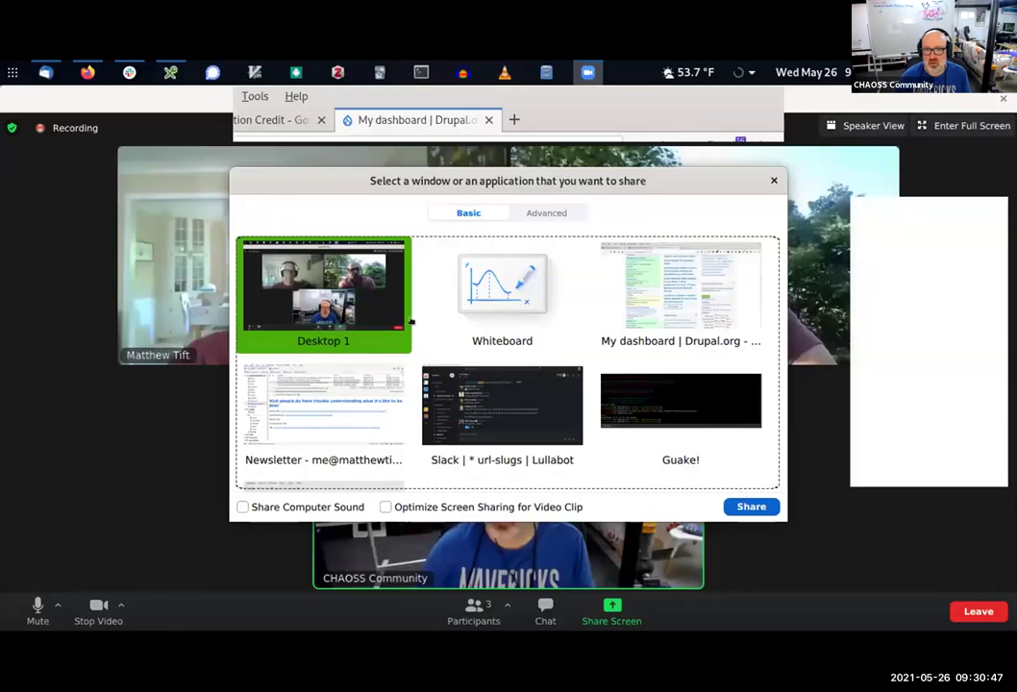
- Scroll the Drupal.org dashboard and open the 'Add additional testing coverage for Olivero' issue
{"action": "scroll", "coordinate": [53, 427], "scroll_direction": "up", "scroll_amount": 4}
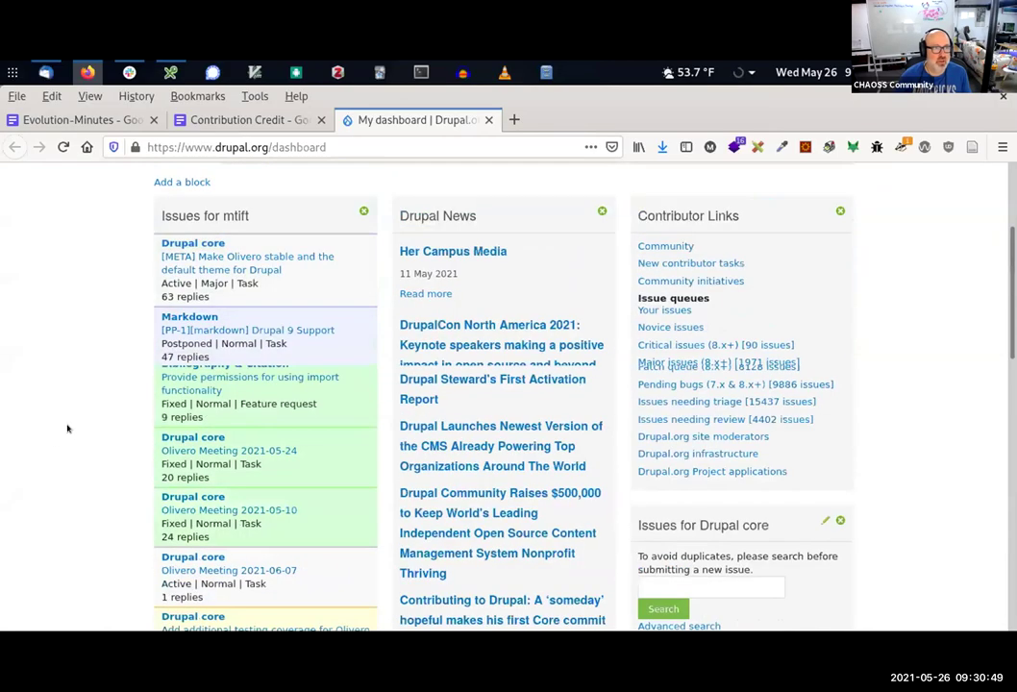
{"action": "scroll", "coordinate": [67, 428], "scroll_direction": "down", "scroll_amount": 2}
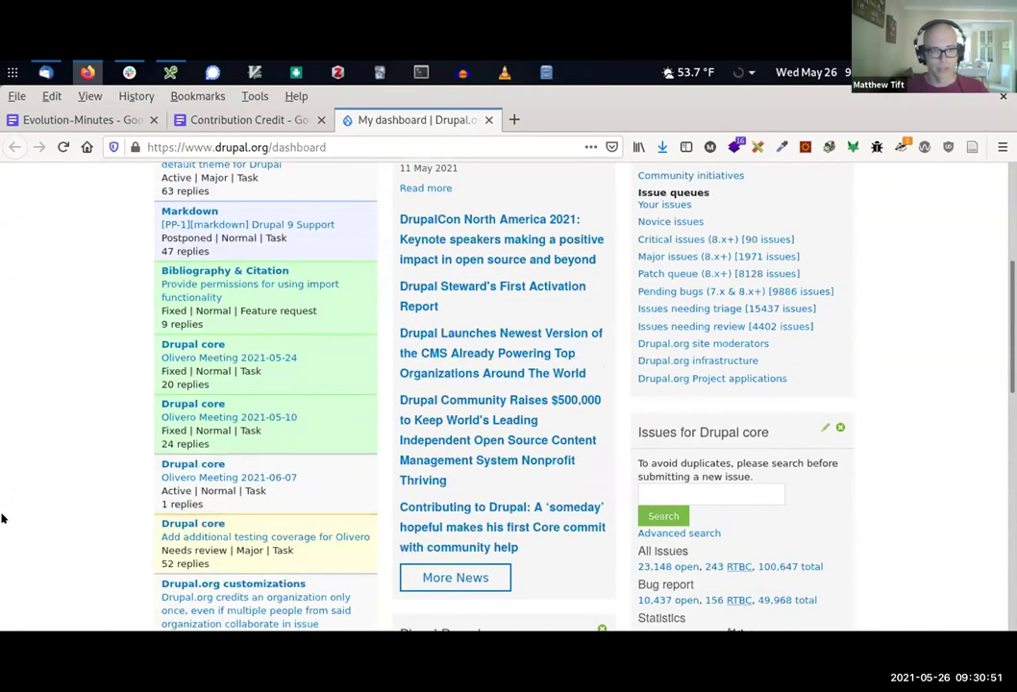
{"action": "scroll", "coordinate": [3, 510], "scroll_direction": "down", "scroll_amount": 3}
{"action": "left_click", "coordinate": [250, 410]}
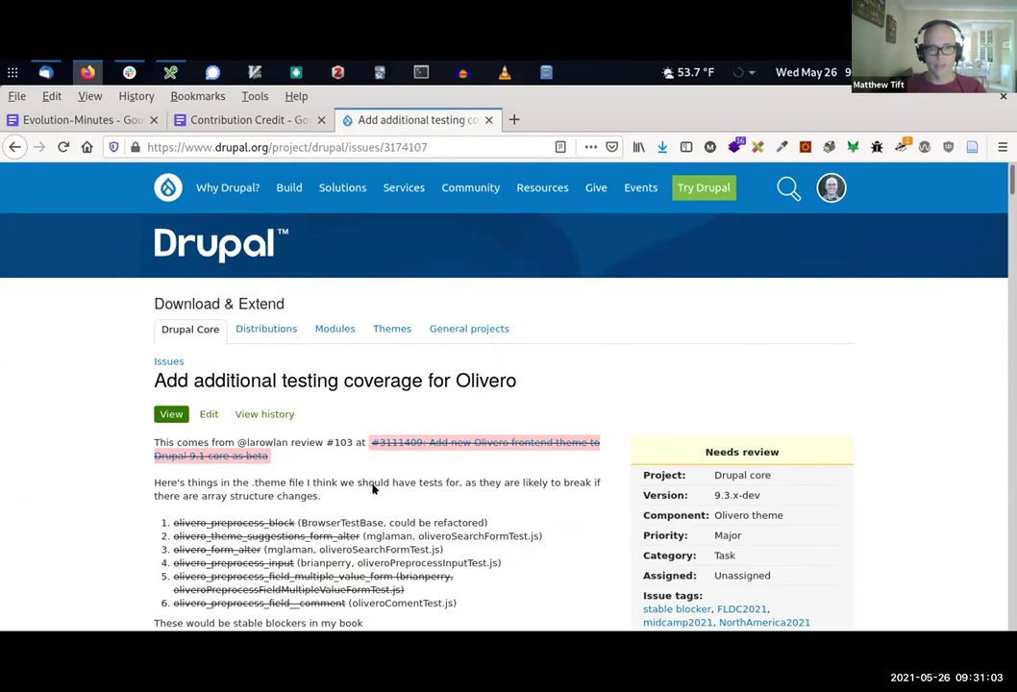
- Scroll through the Olivero issue's comments down to the Add new comment form
{"action": "scroll", "coordinate": [349, 512], "scroll_direction": "down", "scroll_amount": 2}
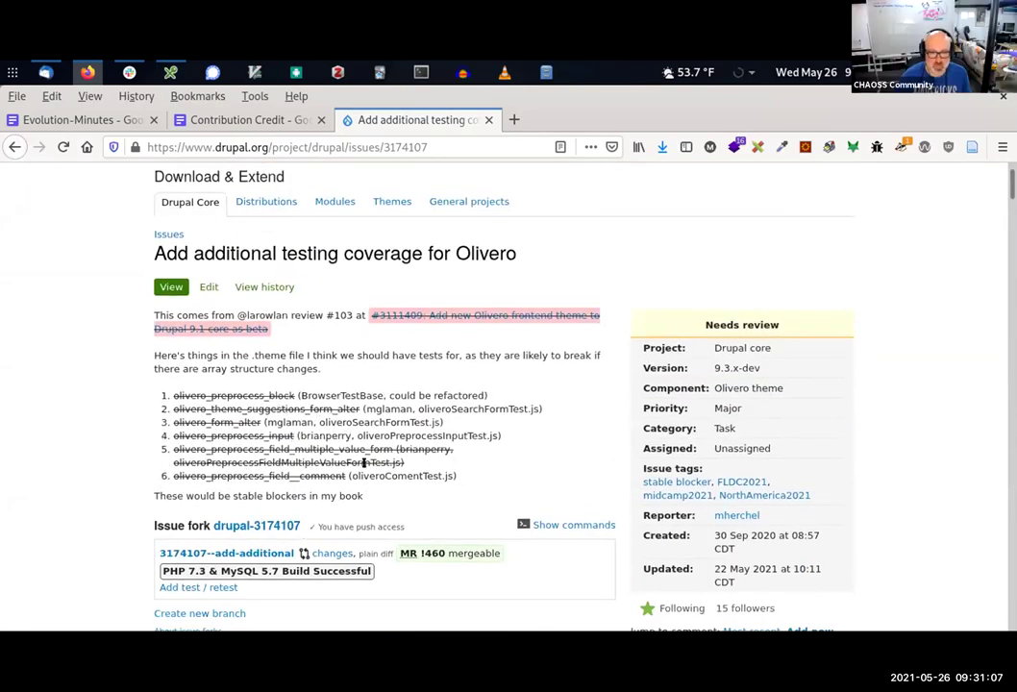
{"action": "scroll", "coordinate": [398, 422], "scroll_direction": "down", "scroll_amount": 4}
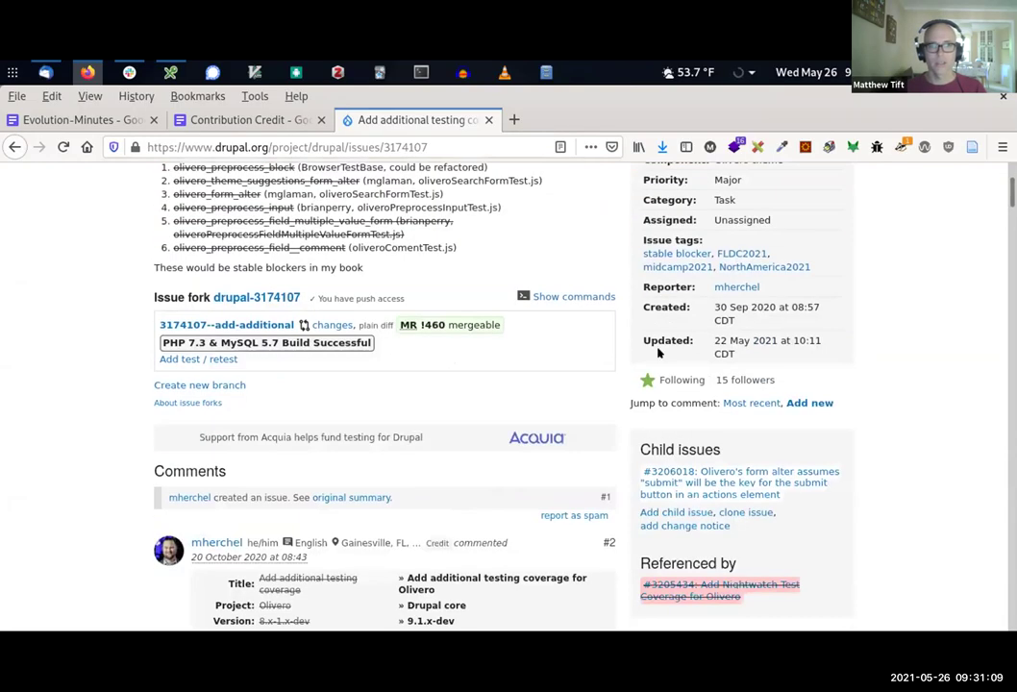
{"action": "scroll", "coordinate": [469, 367], "scroll_direction": "down", "scroll_amount": 7}
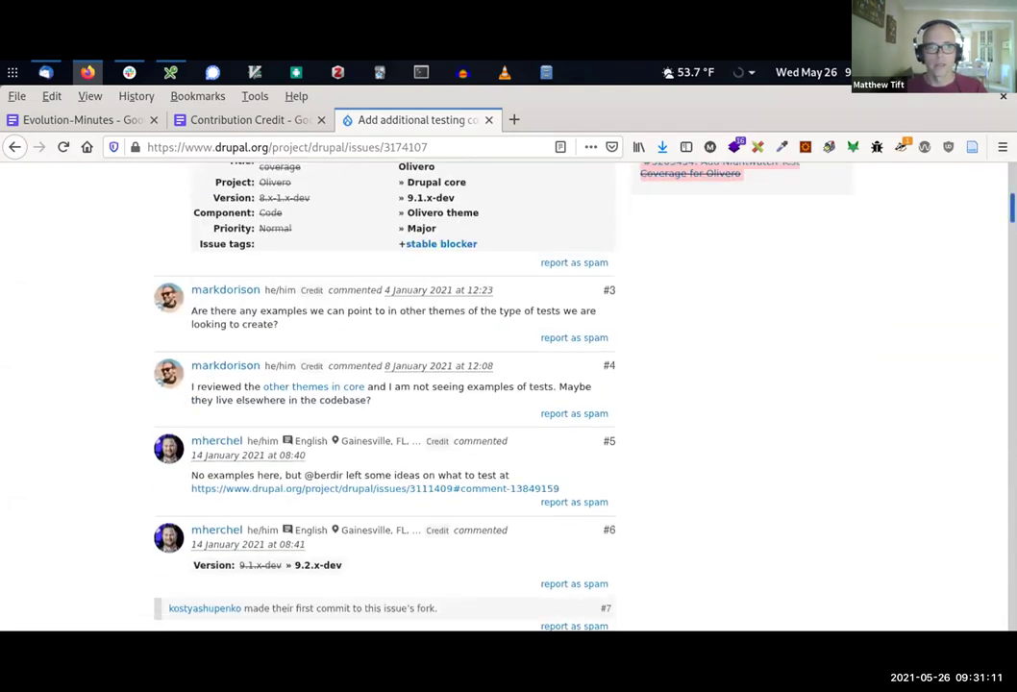
{"action": "scroll", "coordinate": [384, 394], "scroll_direction": "down", "scroll_amount": 20}
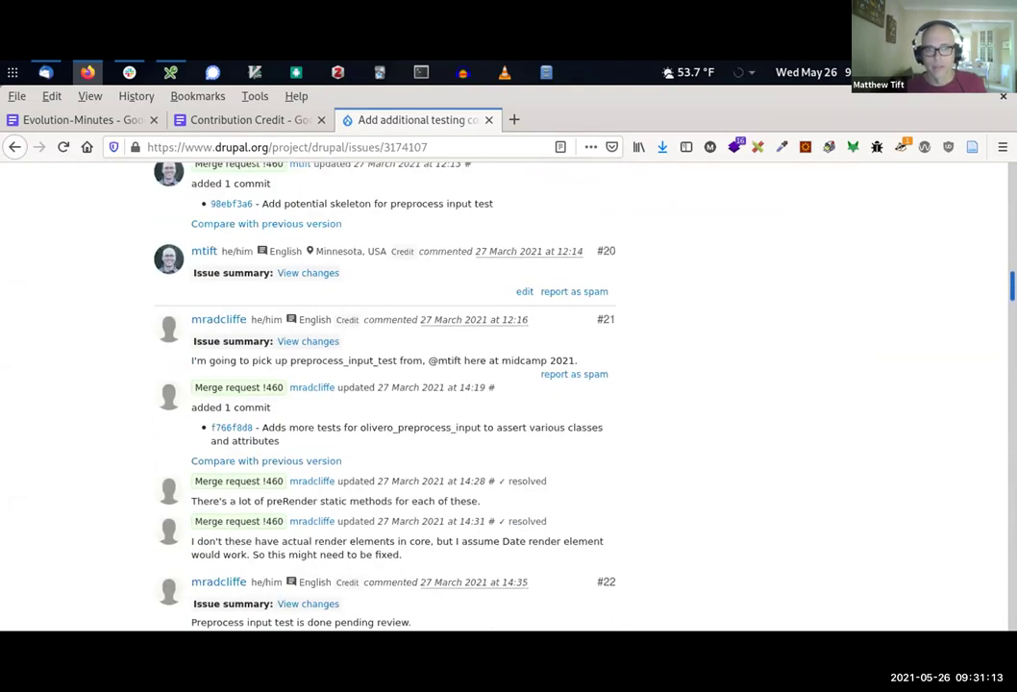
{"action": "scroll", "coordinate": [399, 394], "scroll_direction": "down", "scroll_amount": 20}
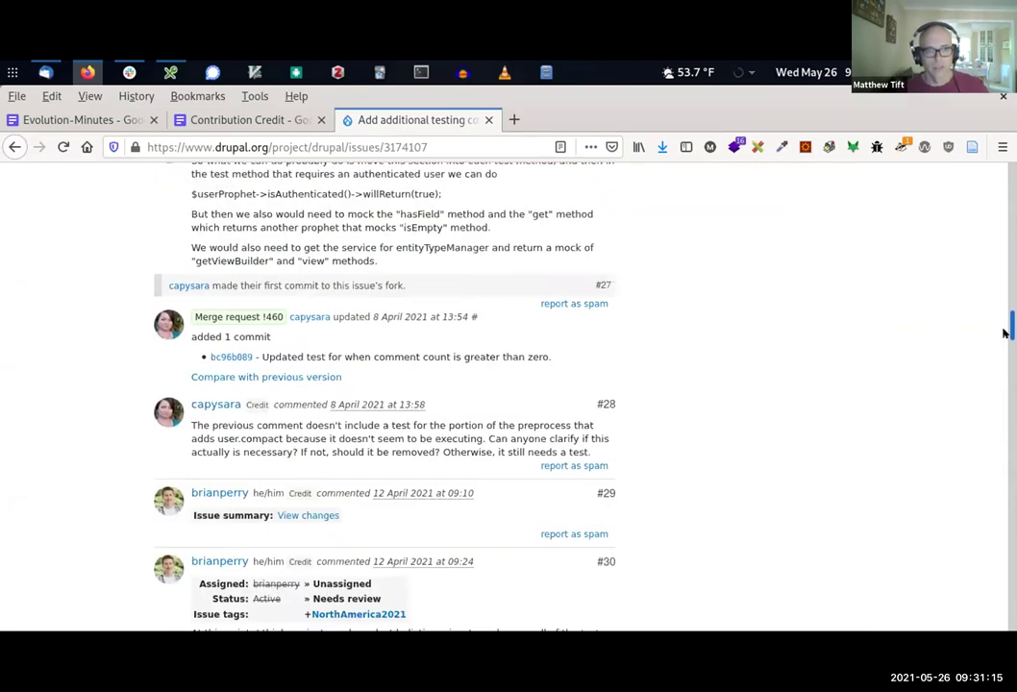
{"action": "scroll", "coordinate": [946, 521], "scroll_direction": "down", "scroll_amount": 20}
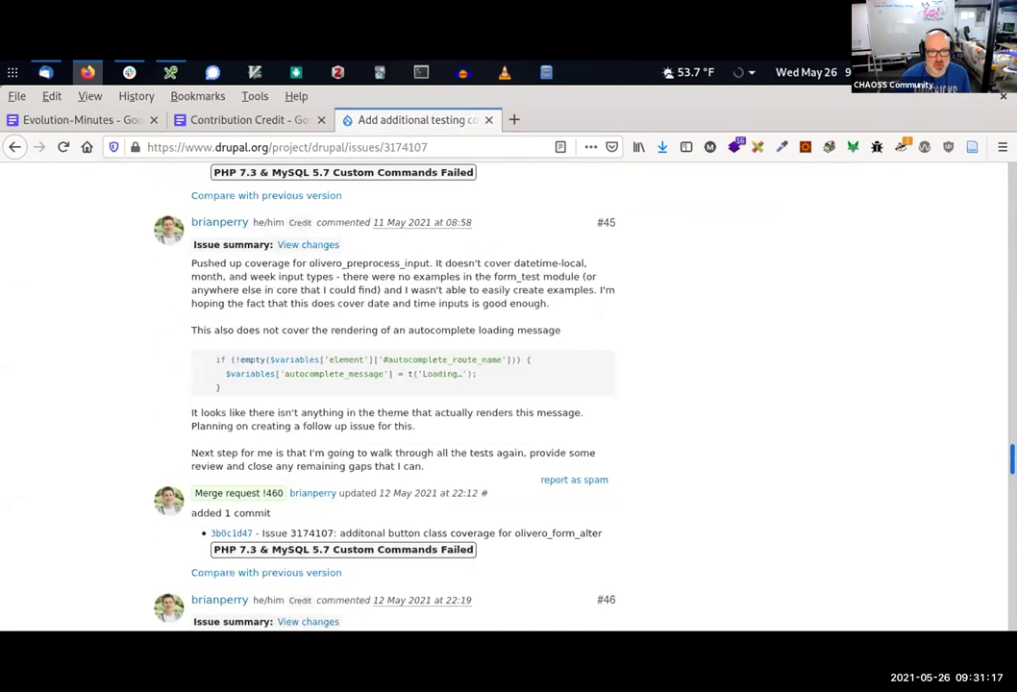
{"action": "scroll", "coordinate": [98, 315], "scroll_direction": "up", "scroll_amount": 10}
{"action": "scroll", "coordinate": [98, 386], "scroll_direction": "down", "scroll_amount": 3}
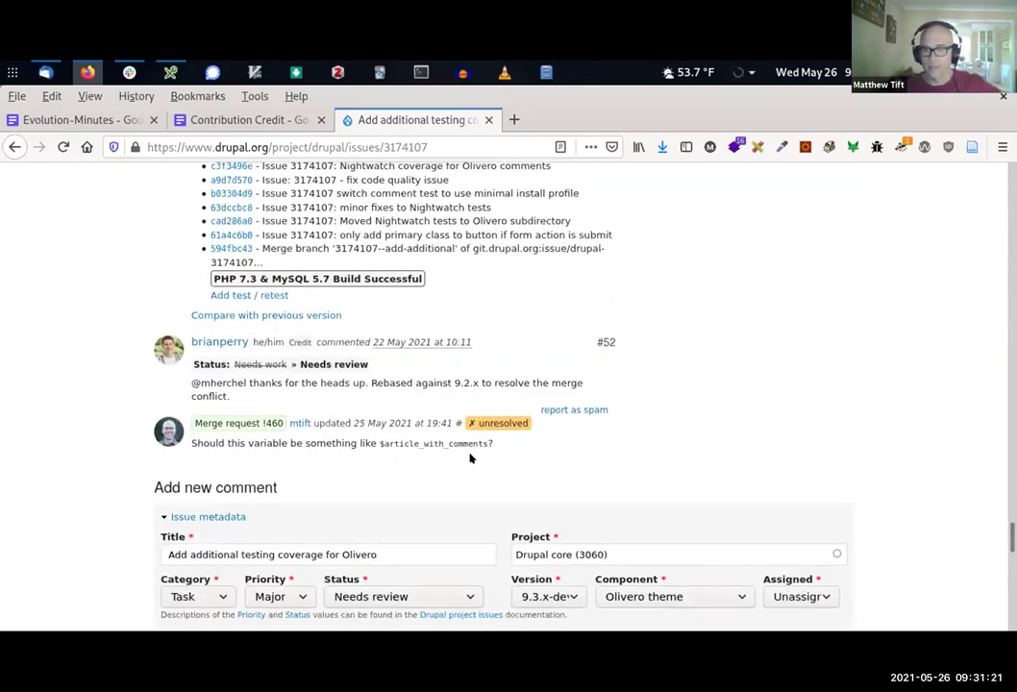
- Scroll past Issue summary, Parent issue and Files to the Credit & committing table
{"action": "scroll", "coordinate": [384, 461], "scroll_direction": "down", "scroll_amount": 5}
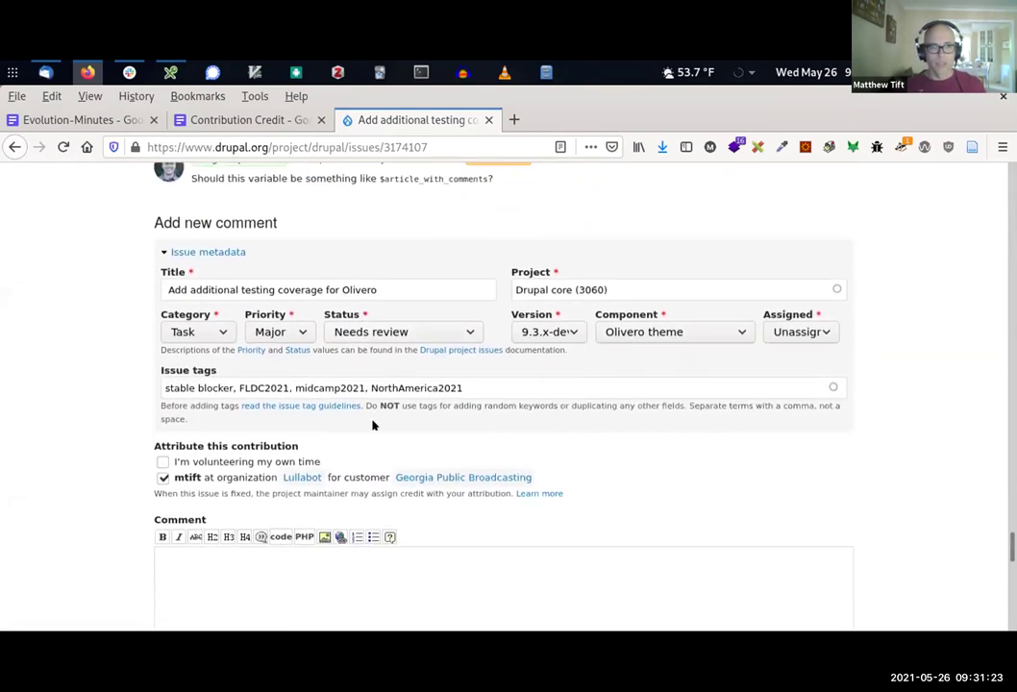
{"action": "scroll", "coordinate": [369, 411], "scroll_direction": "down", "scroll_amount": 15}
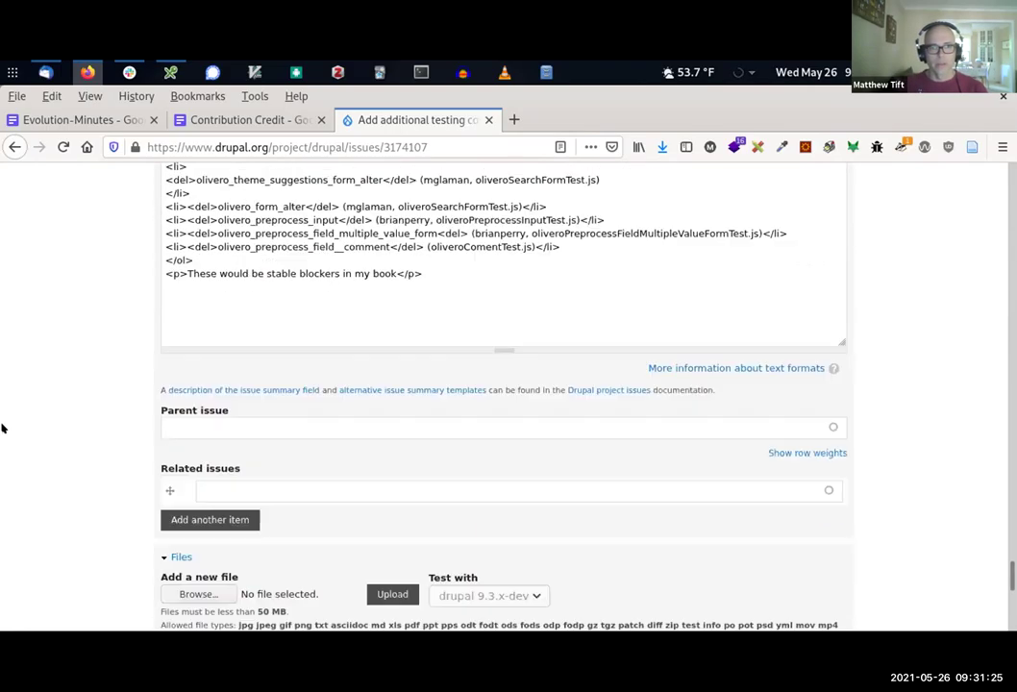
{"action": "scroll", "coordinate": [183, 426], "scroll_direction": "down", "scroll_amount": 5}
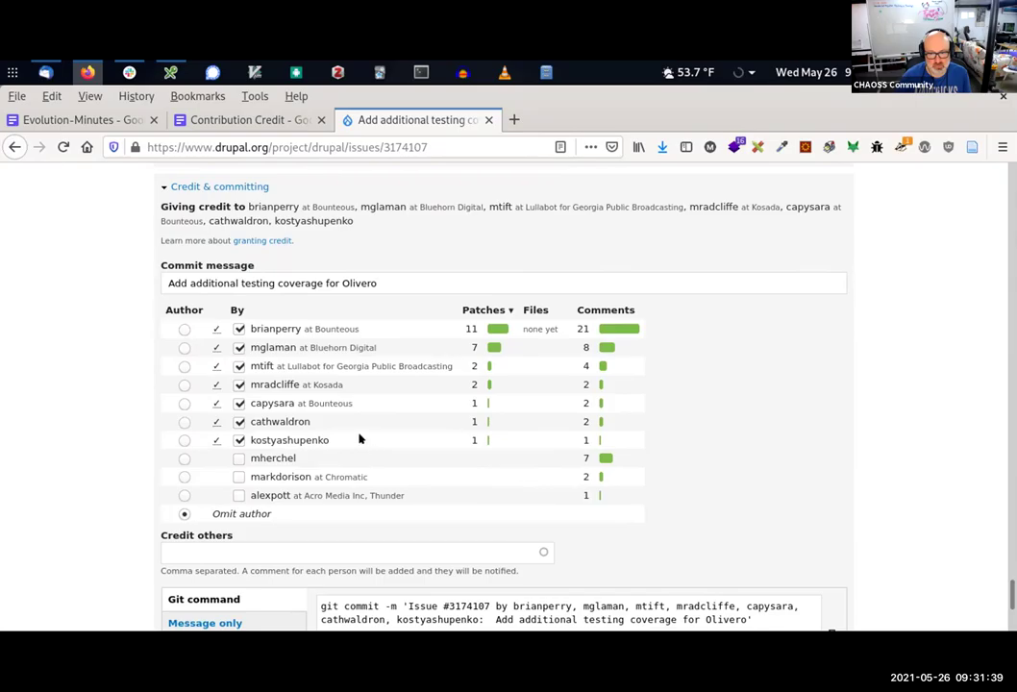
{"action": "scroll", "coordinate": [356, 459], "scroll_direction": "down", "scroll_amount": 3}
{"action": "scroll", "coordinate": [209, 557], "scroll_direction": "up", "scroll_amount": 1}
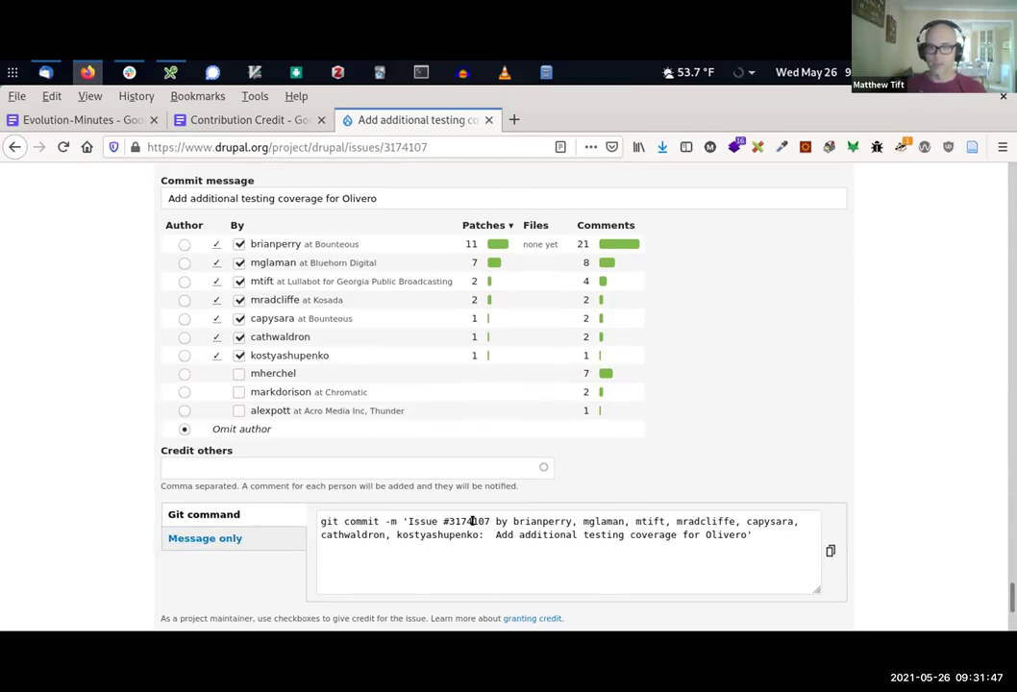
{"action": "triple_click", "coordinate": [420, 516]}
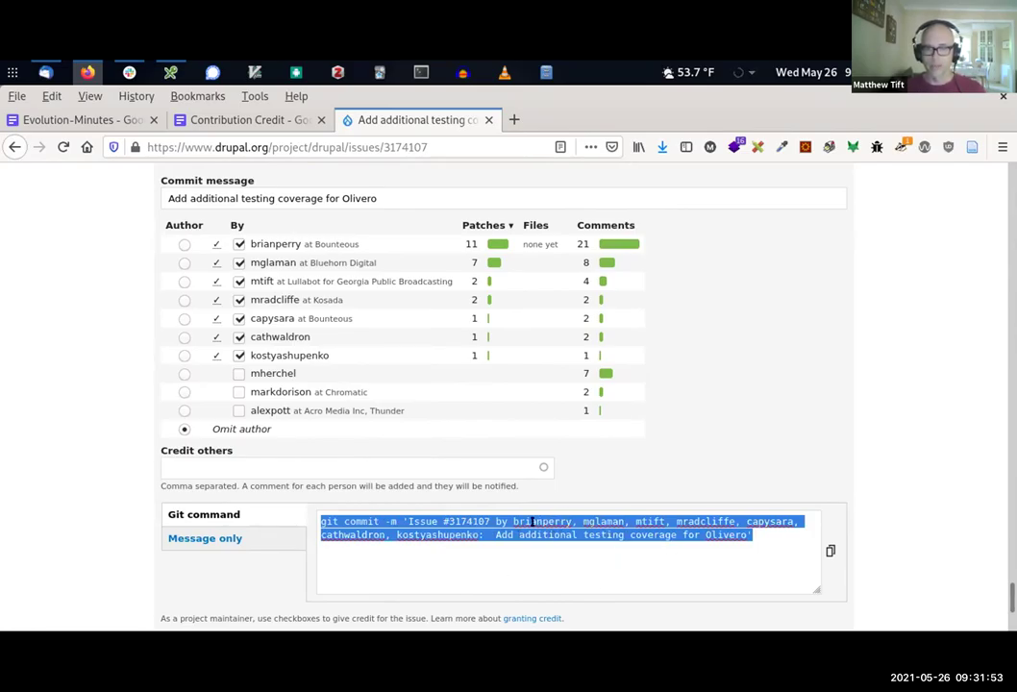
{"action": "left_click", "coordinate": [239, 374]}
{"action": "left_click", "coordinate": [240, 374]}
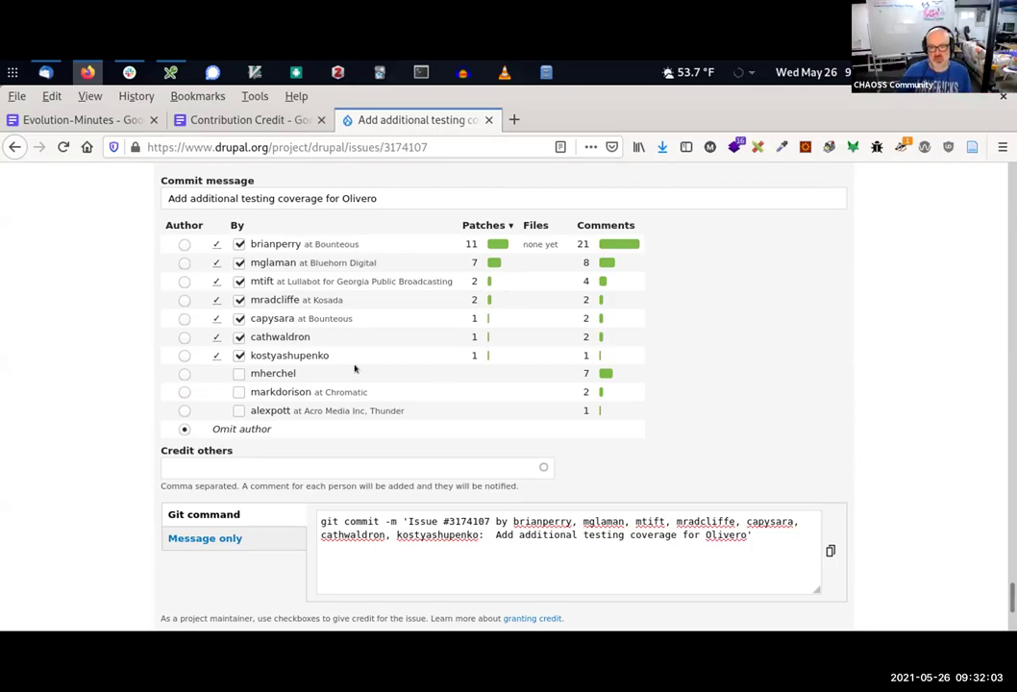
{"action": "scroll", "coordinate": [329, 382], "scroll_direction": "down", "scroll_amount": 3}
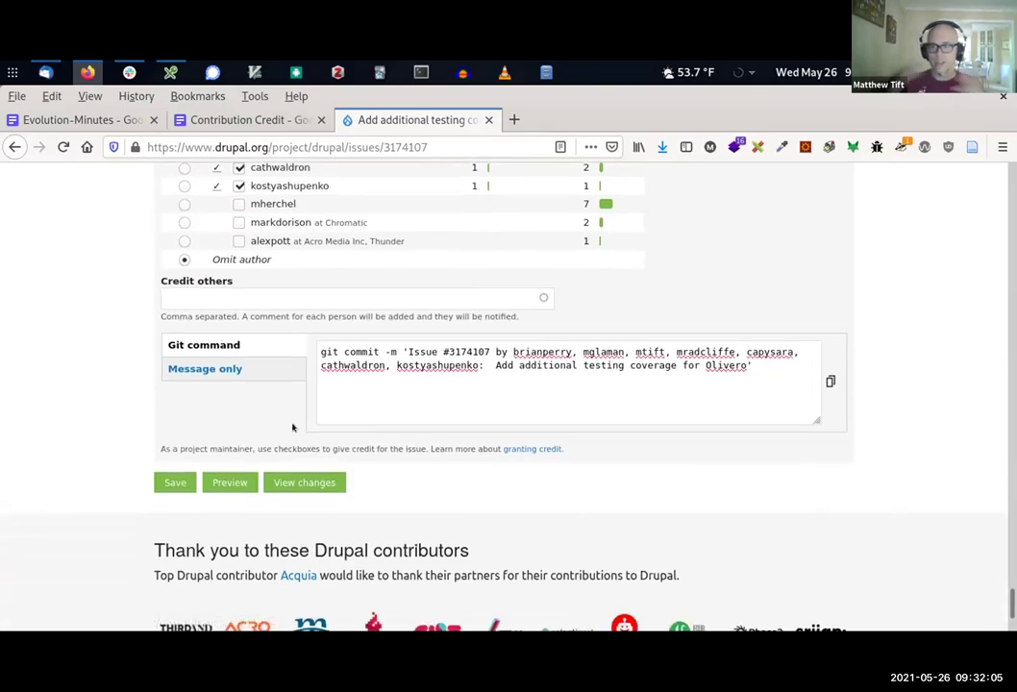
{"action": "scroll", "coordinate": [387, 464], "scroll_direction": "up", "scroll_amount": 4}
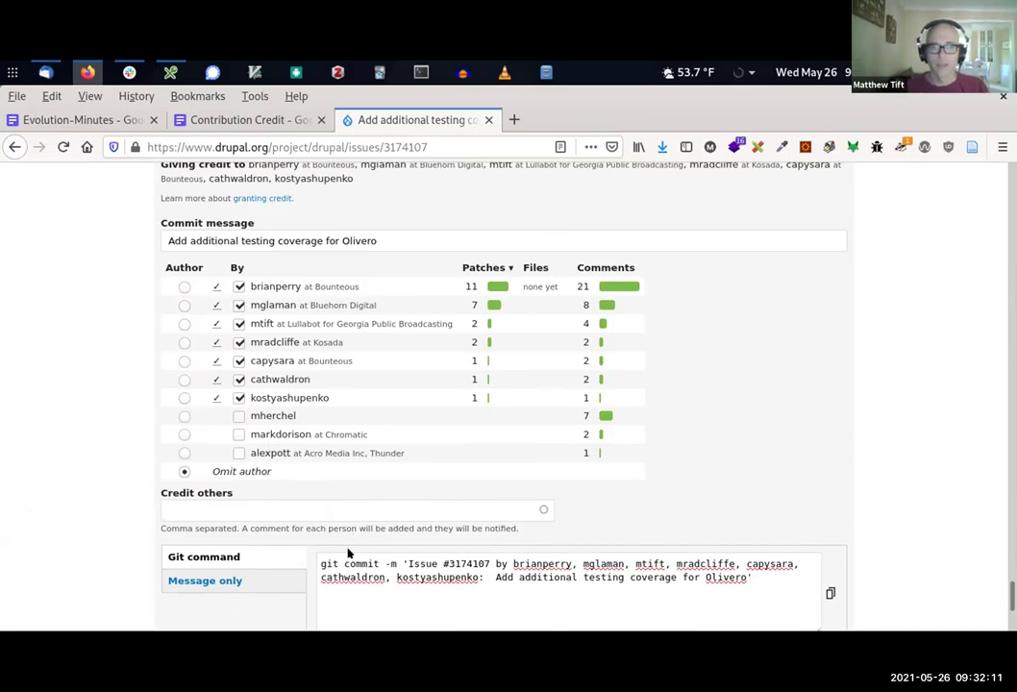
{"action": "scroll", "coordinate": [397, 481], "scroll_direction": "up", "scroll_amount": 5}
{"action": "scroll", "coordinate": [420, 547], "scroll_direction": "down", "scroll_amount": 3}
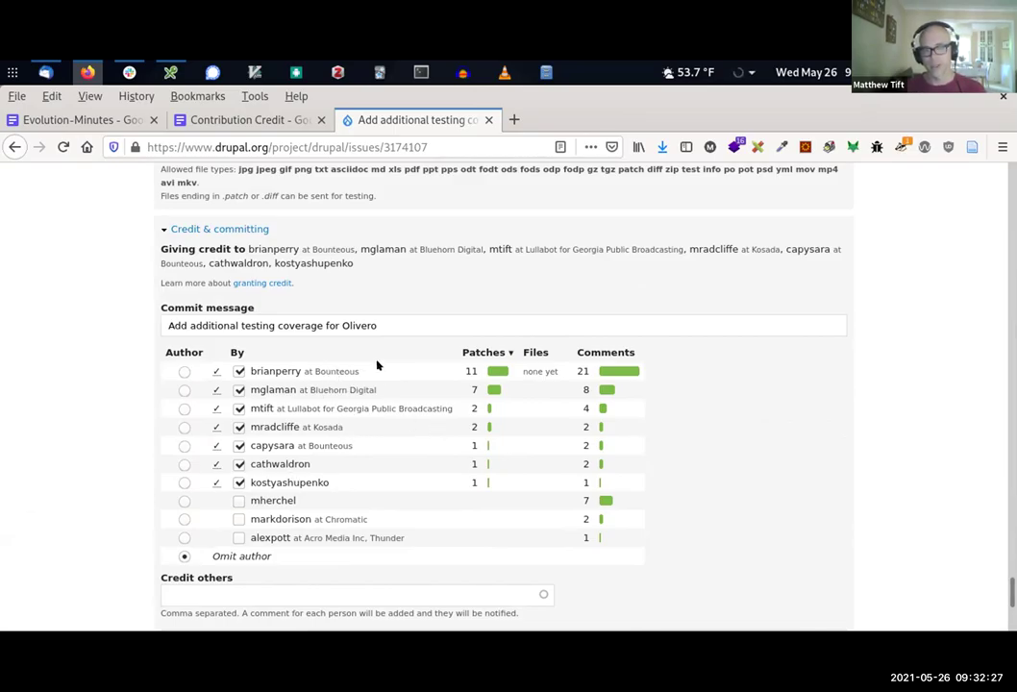
- Review the credited contributors' organisations, including the Lullabot organisation details
{"action": "triple_click", "coordinate": [312, 373]}
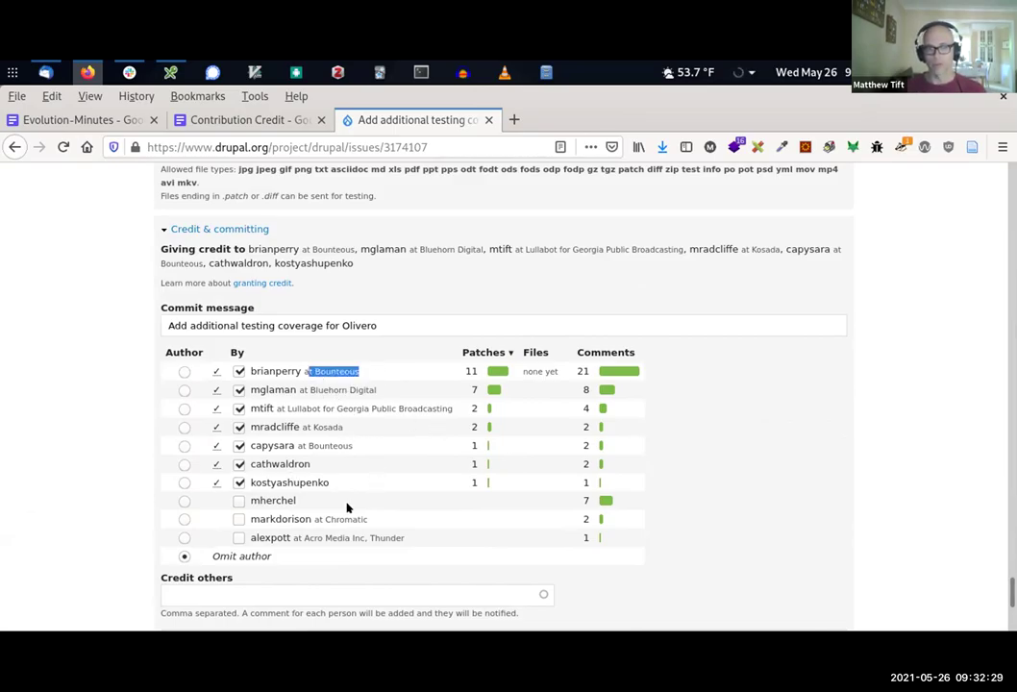
{"action": "double_click", "coordinate": [279, 464]}
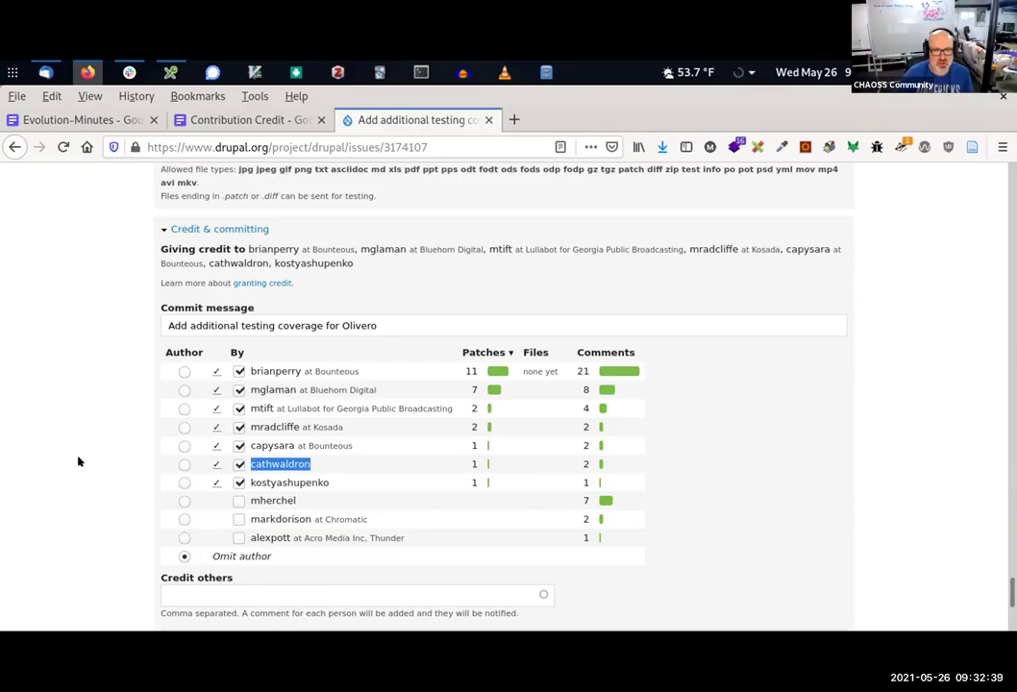
{"action": "scroll", "coordinate": [81, 463], "scroll_direction": "up", "scroll_amount": 10}
{"action": "scroll", "coordinate": [96, 461], "scroll_direction": "up", "scroll_amount": 5}
{"action": "scroll", "coordinate": [245, 528], "scroll_direction": "down", "scroll_amount": 1}
{"action": "left_click", "coordinate": [304, 446]}
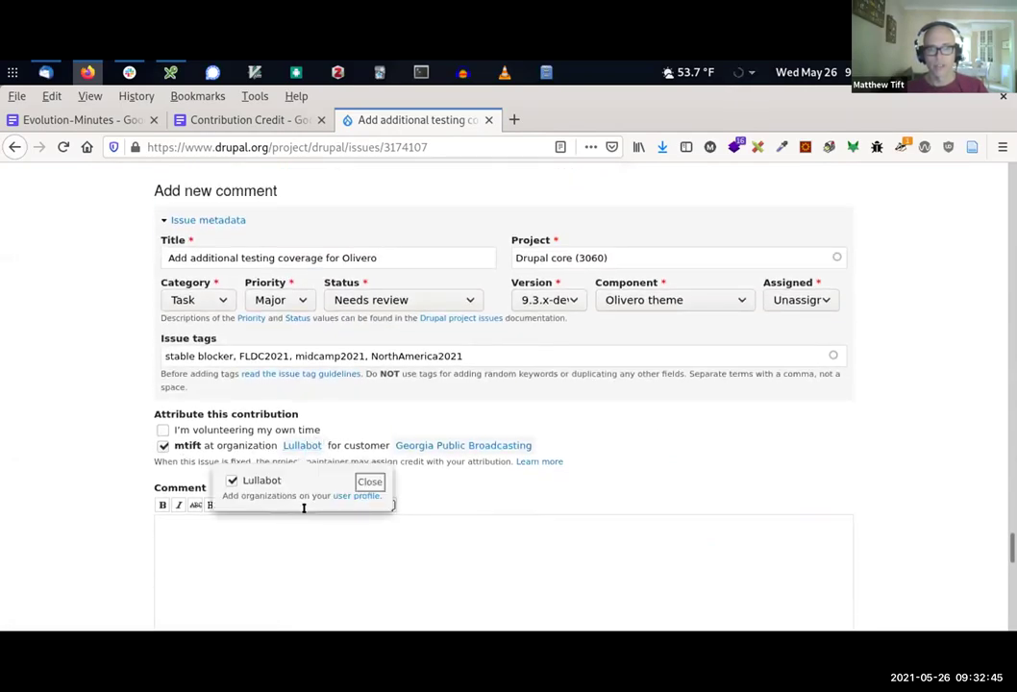
{"action": "left_click", "coordinate": [463, 416]}
- Clear Georgia Public Broadcasting from the customer field so attribution reads Lullabot, customer not applicable
{"action": "left_click", "coordinate": [471, 444]}
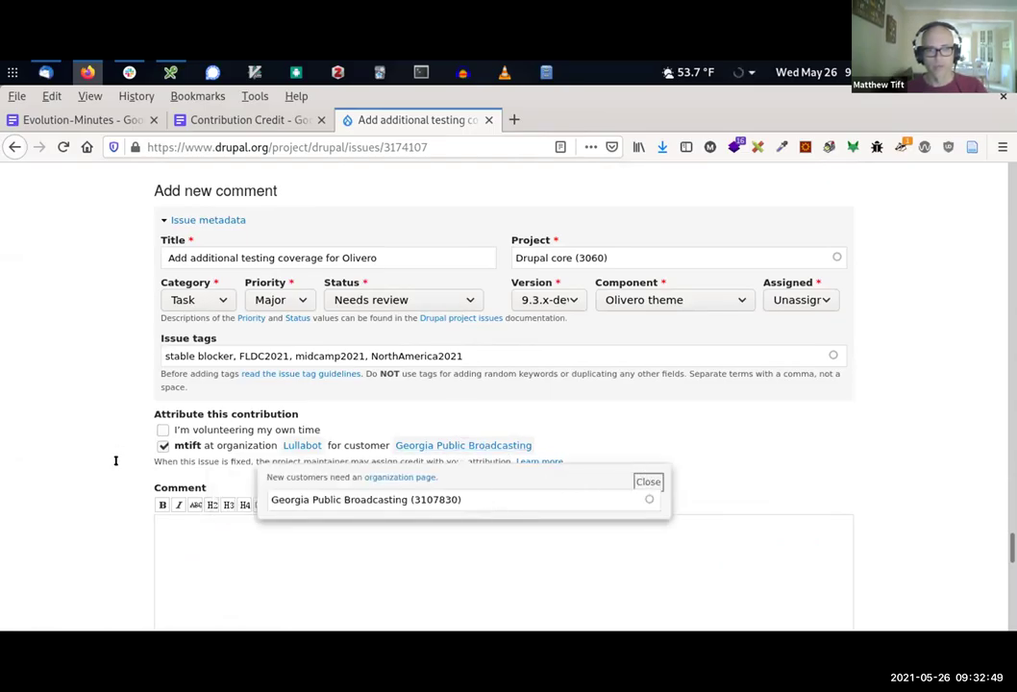
{"action": "key", "text": "ctrl+a"}
{"action": "key", "text": "BackSpace"}
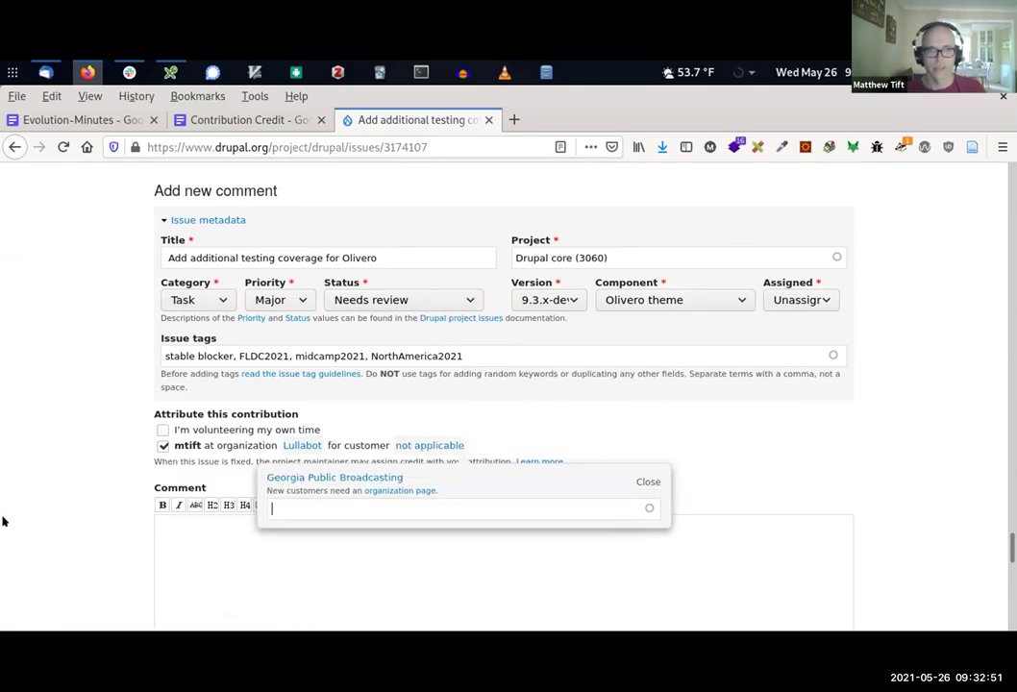
{"action": "left_click", "coordinate": [61, 510]}
{"action": "scroll", "coordinate": [57, 519], "scroll_direction": "down", "scroll_amount": 10}
{"action": "scroll", "coordinate": [58, 523], "scroll_direction": "up", "scroll_amount": 10}
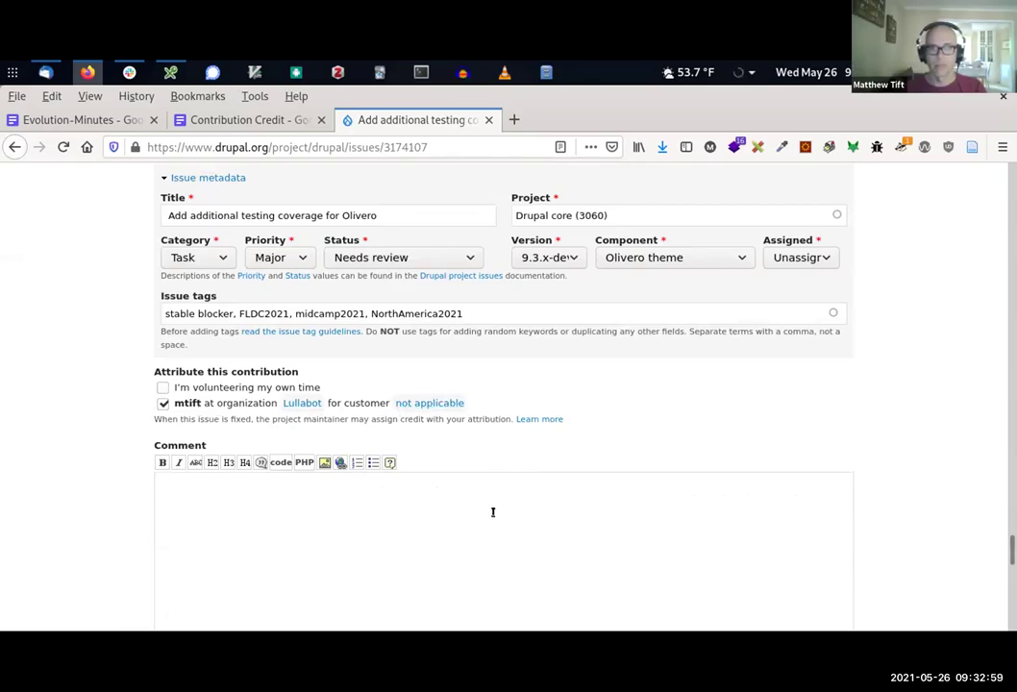
- Tick the "I'm volunteering my own time" attribution box on the Olivero testing comment form
{"action": "scroll", "coordinate": [493, 512], "scroll_direction": "down", "scroll_amount": 10}
{"action": "scroll", "coordinate": [178, 450], "scroll_direction": "up", "scroll_amount": 10}
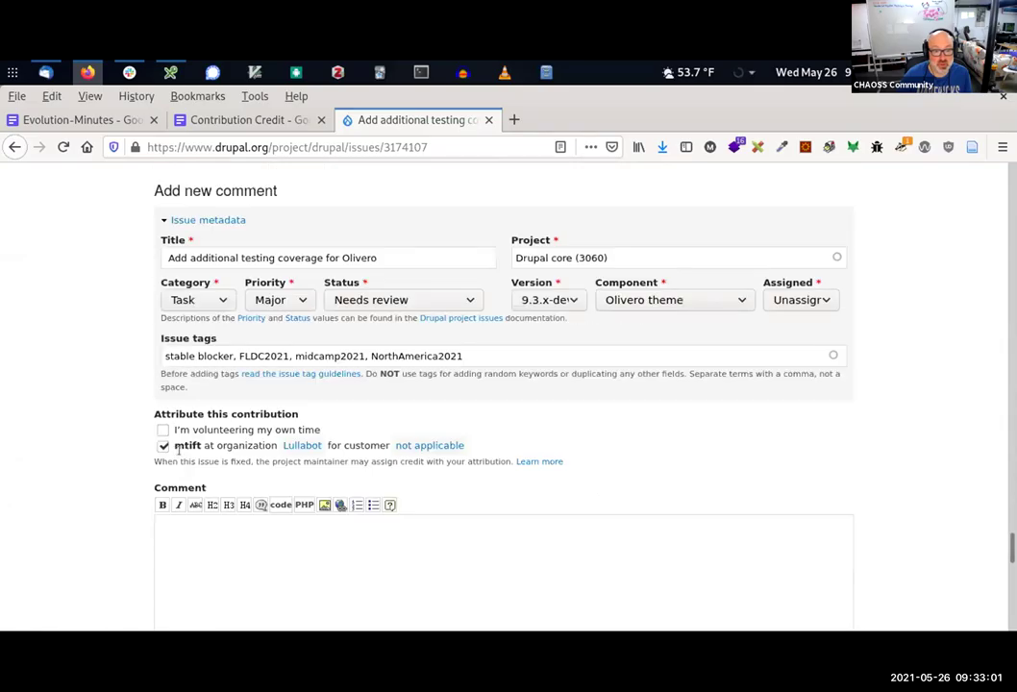
{"action": "scroll", "coordinate": [178, 449], "scroll_direction": "up", "scroll_amount": 7}
{"action": "scroll", "coordinate": [216, 452], "scroll_direction": "down", "scroll_amount": 3}
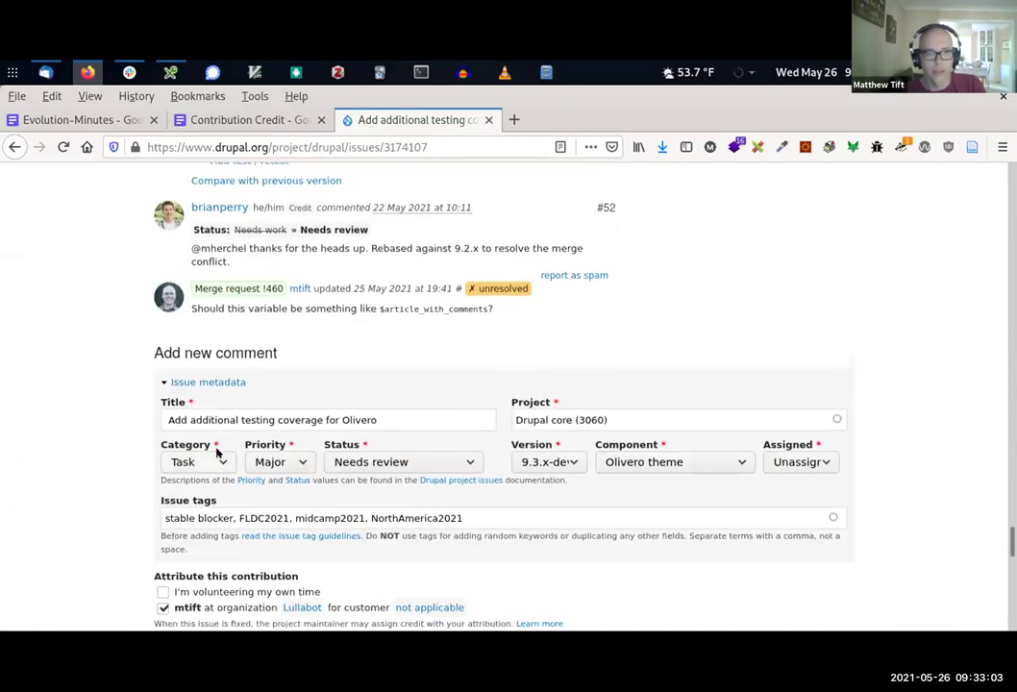
{"action": "scroll", "coordinate": [215, 452], "scroll_direction": "down", "scroll_amount": 5}
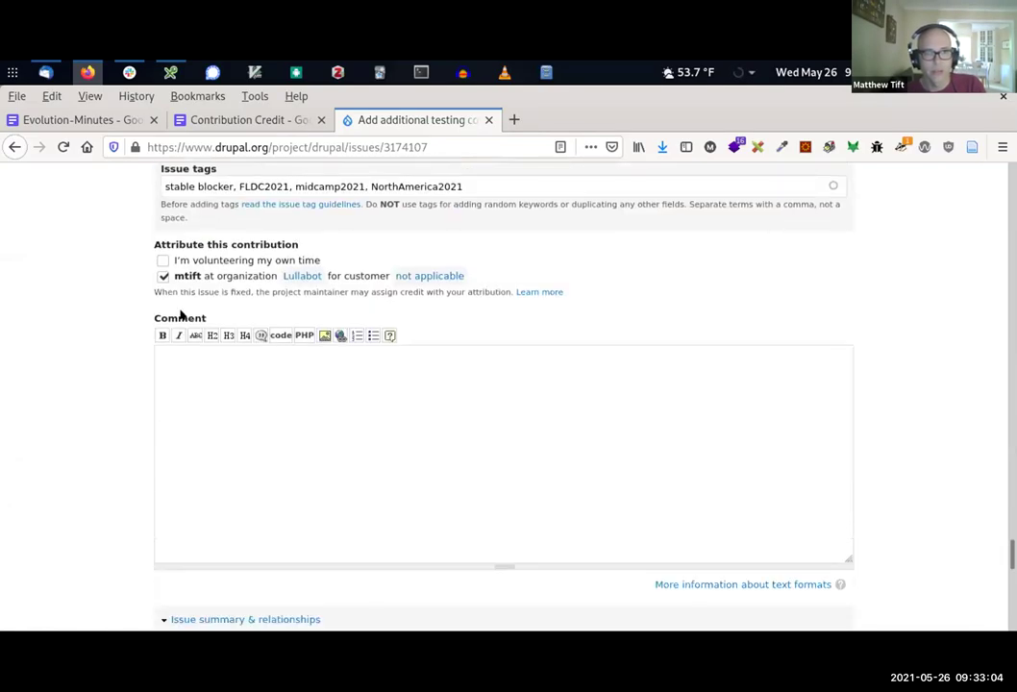
{"action": "left_click", "coordinate": [161, 261]}
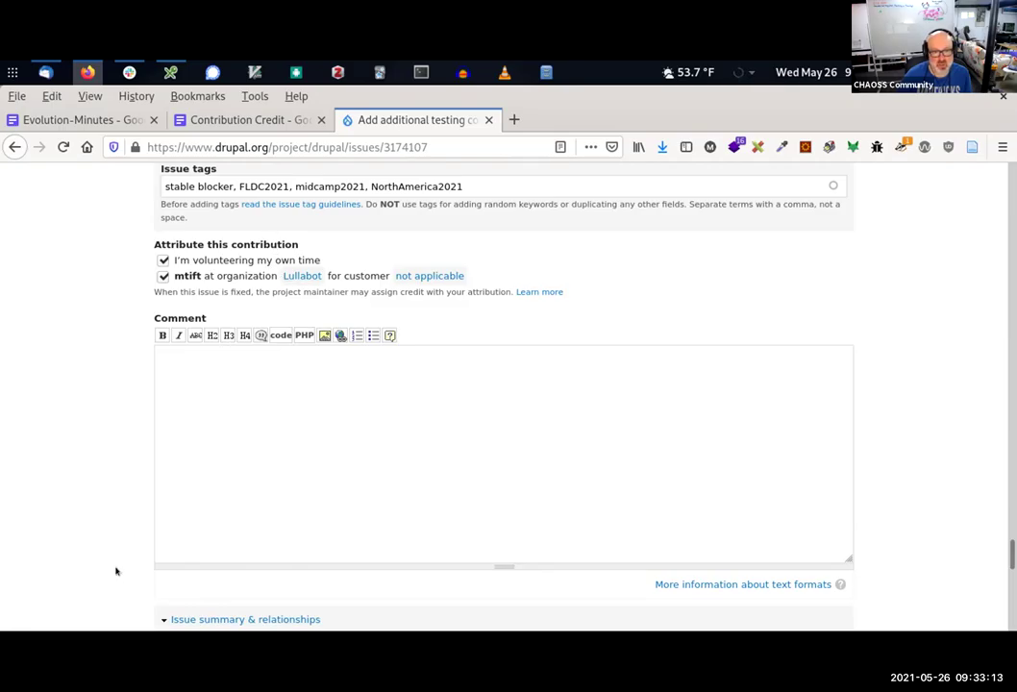
{"action": "scroll", "coordinate": [113, 567], "scroll_direction": "down", "scroll_amount": 4}
{"action": "scroll", "coordinate": [132, 552], "scroll_direction": "up", "scroll_amount": 5}
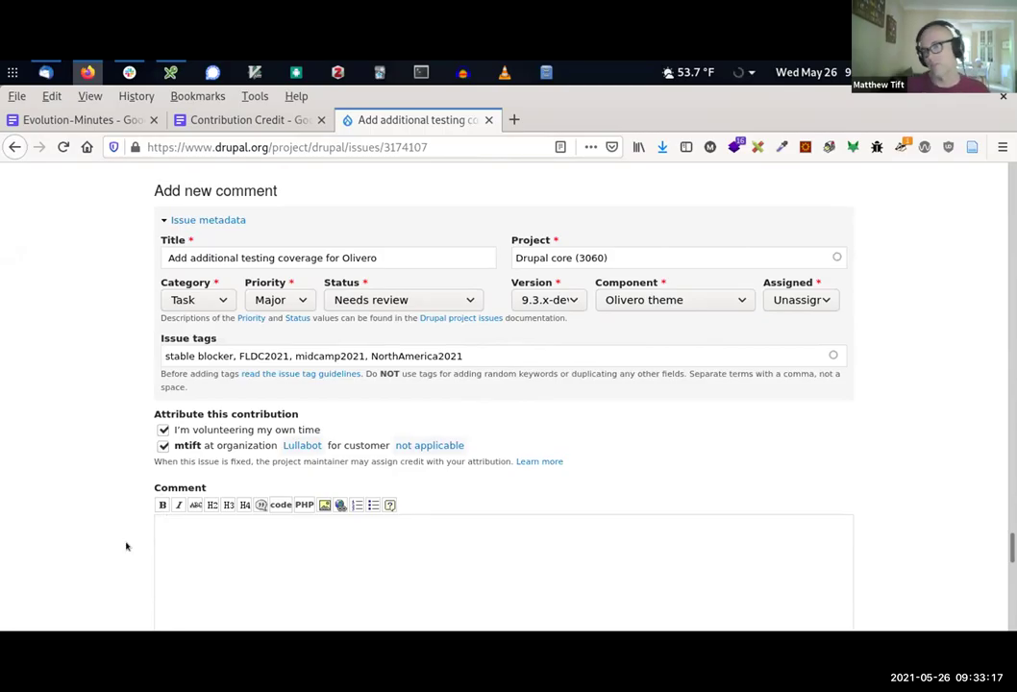
{"action": "scroll", "coordinate": [125, 546], "scroll_direction": "down", "scroll_amount": 15}
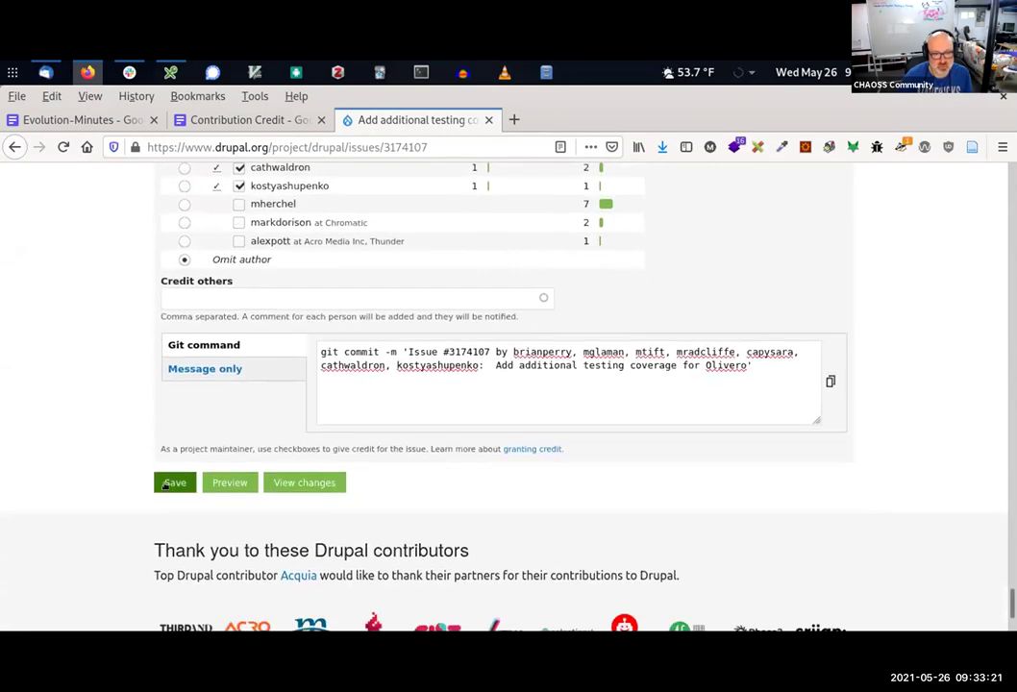
- Save the comment with the updated contributor attribution on the Olivero testing issue
{"action": "left_click", "coordinate": [167, 484]}
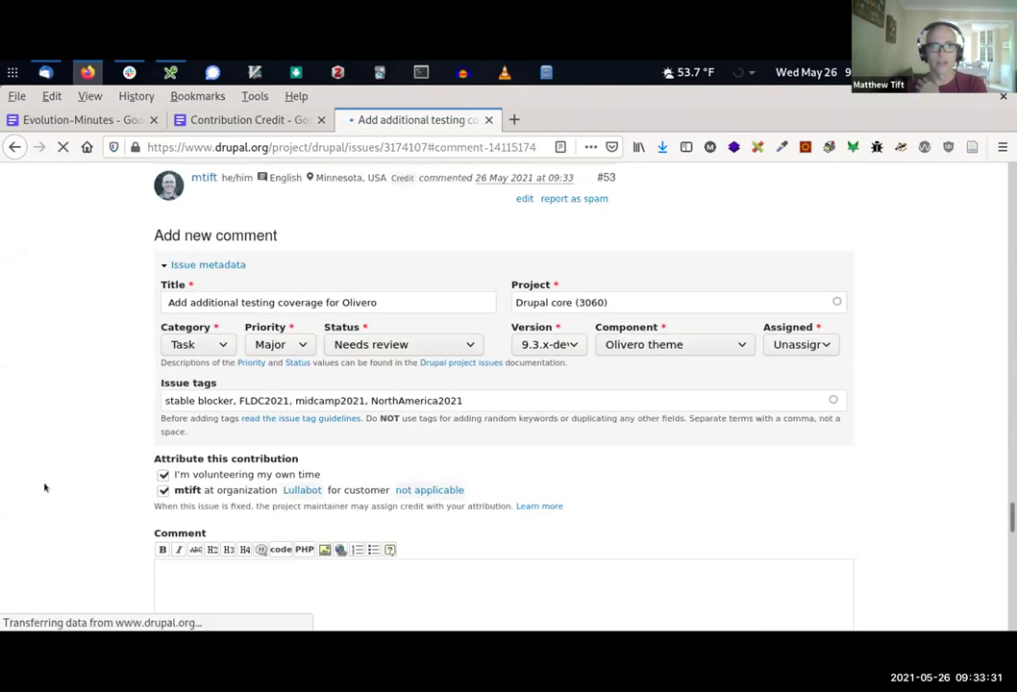
{"action": "scroll", "coordinate": [266, 473], "scroll_direction": "down", "scroll_amount": 8}
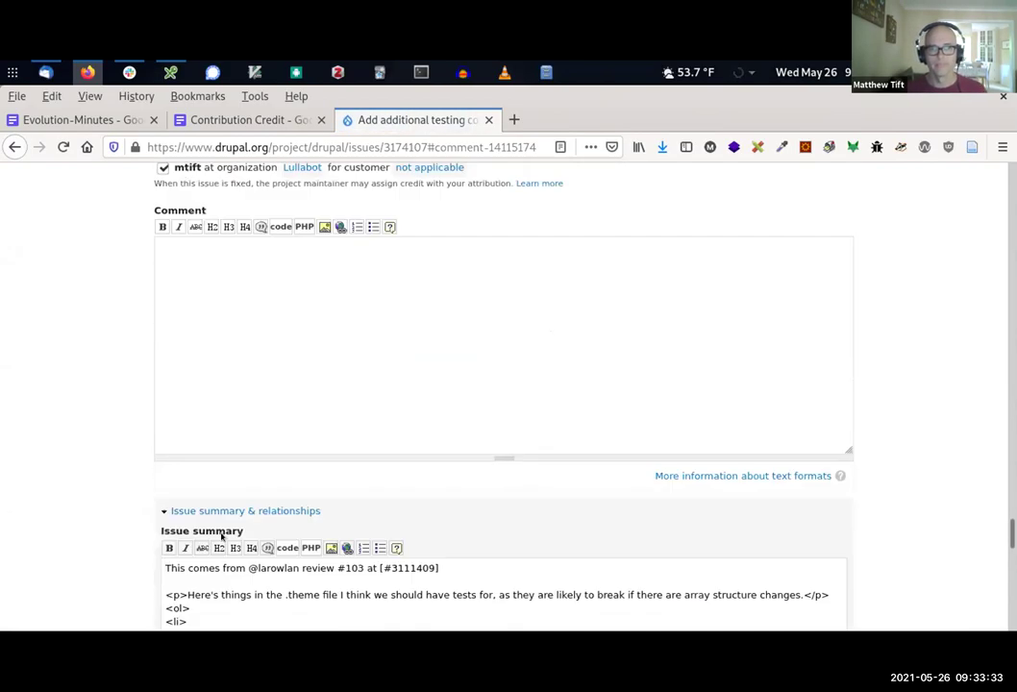
{"action": "scroll", "coordinate": [350, 286], "scroll_direction": "up", "scroll_amount": 3}
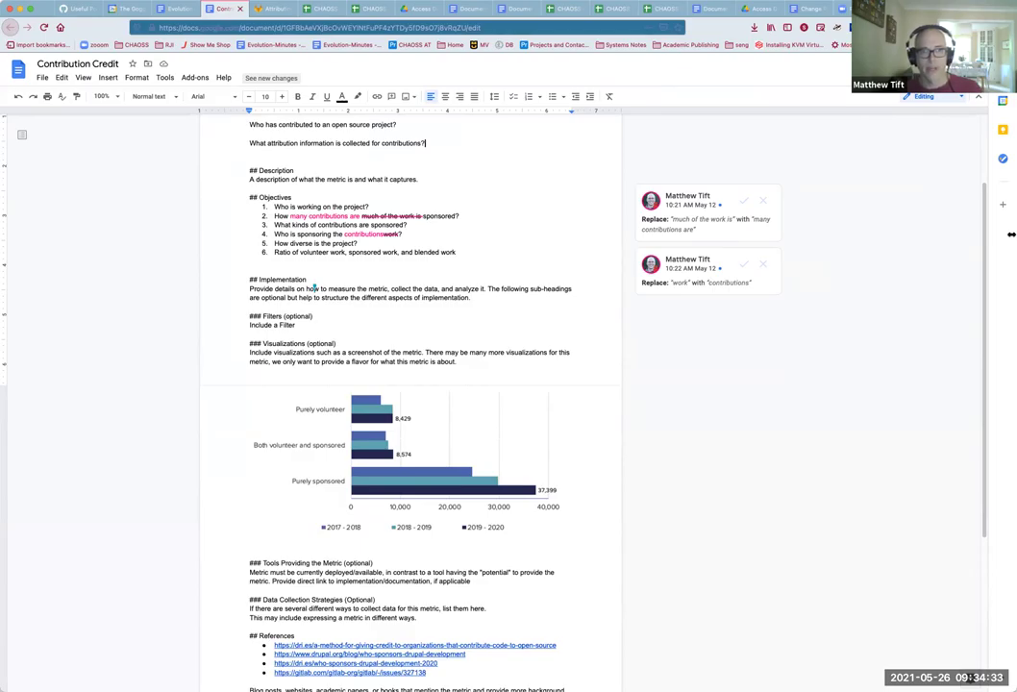
- Narrow the browser window and dismiss the address bar's page options and suggestions
{"action": "left_click_drag", "start_coordinate": [1011, 233], "coordinate": [860, 233]}
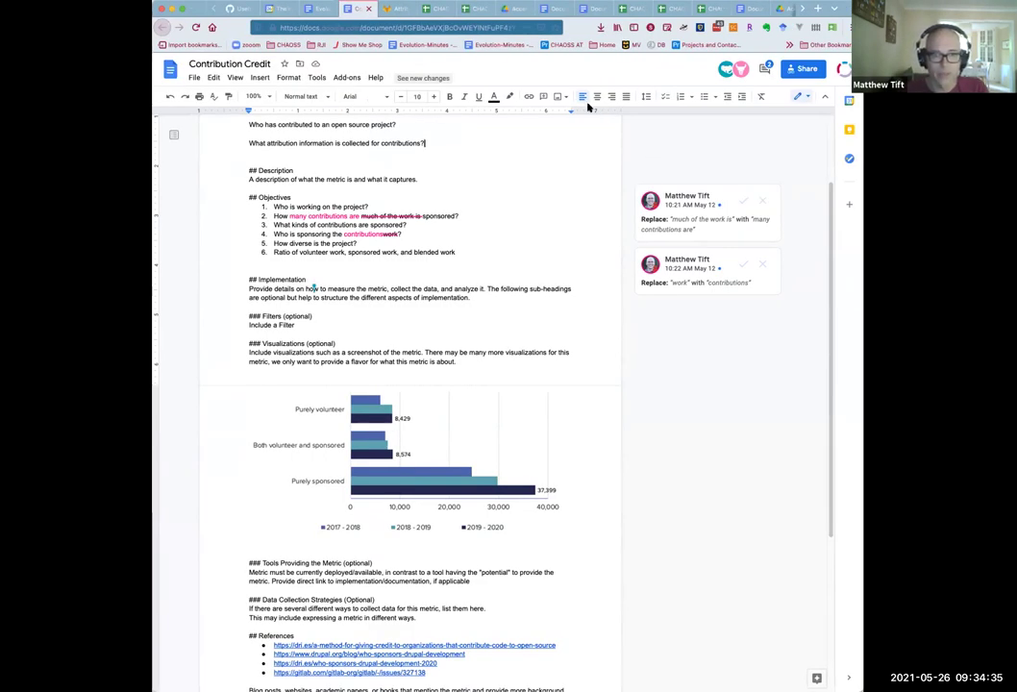
{"action": "left_click", "coordinate": [493, 26]}
{"action": "left_click", "coordinate": [526, 32]}
{"action": "left_click", "coordinate": [525, 33]}
{"action": "left_click", "coordinate": [407, 24]}
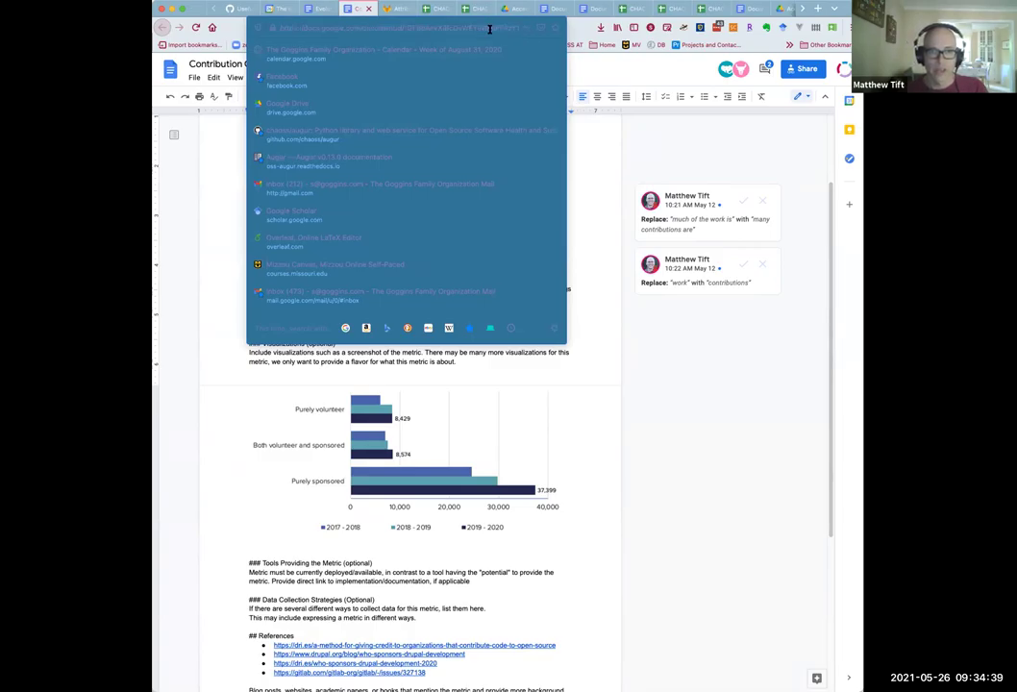
{"action": "key", "text": "Escape"}
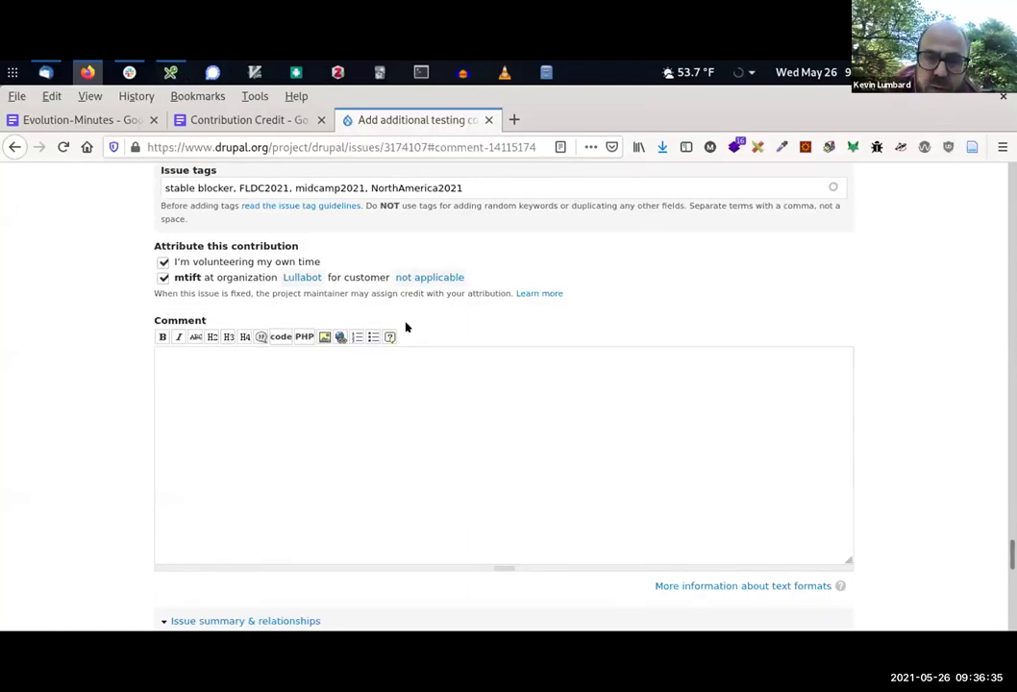
- Load your personal Drupal.org dashboard from its user dashboard URL
{"action": "key", "text": "ctrl+l"}
{"action": "type", "text": "drupal.org/user/751908/dashboard"}
{"action": "key", "text": "Return"}
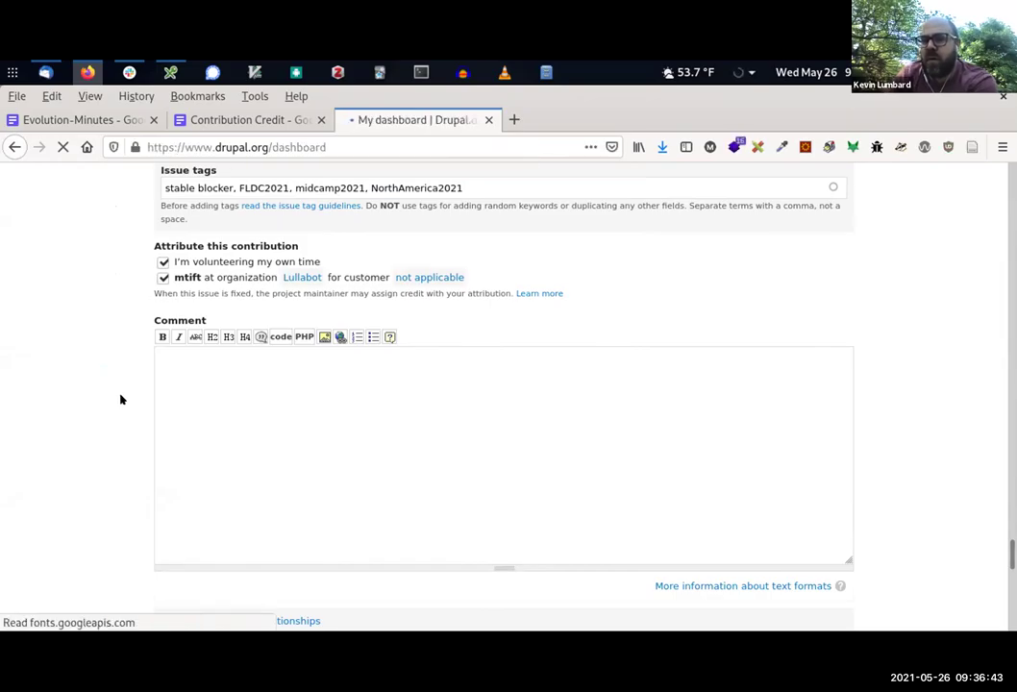
- Open the DrupalCon North America 2021 - Presenters issue from the dashboard's issue list
{"action": "scroll", "coordinate": [109, 462], "scroll_direction": "down", "scroll_amount": 2}
{"action": "scroll", "coordinate": [120, 458], "scroll_direction": "down", "scroll_amount": 5}
{"action": "scroll", "coordinate": [113, 488], "scroll_direction": "down", "scroll_amount": 4}
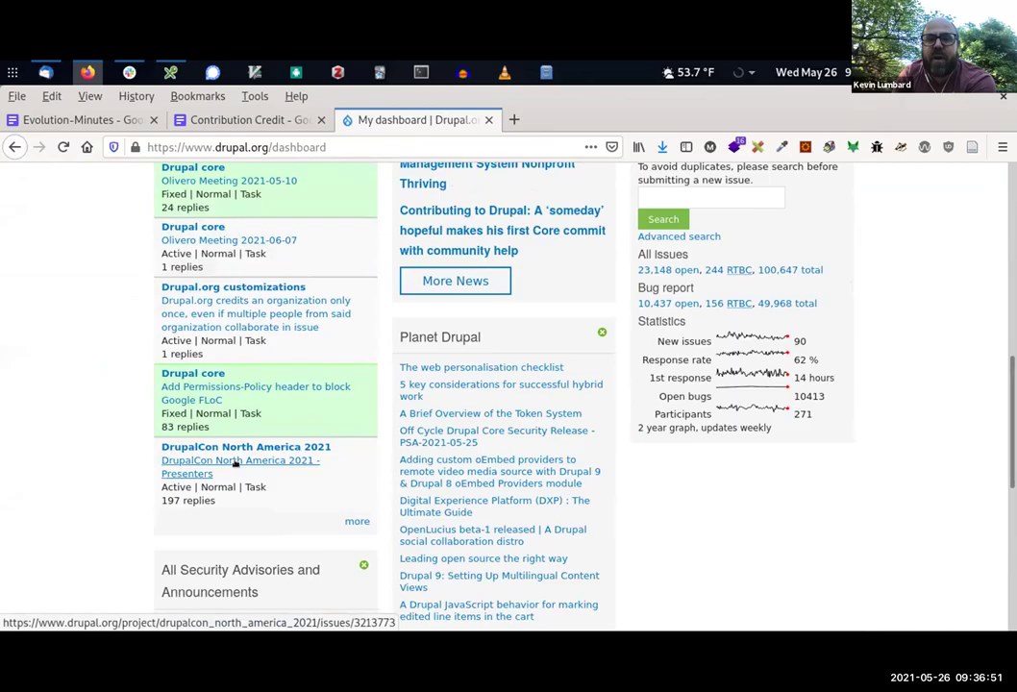
{"action": "left_click", "coordinate": [235, 462]}
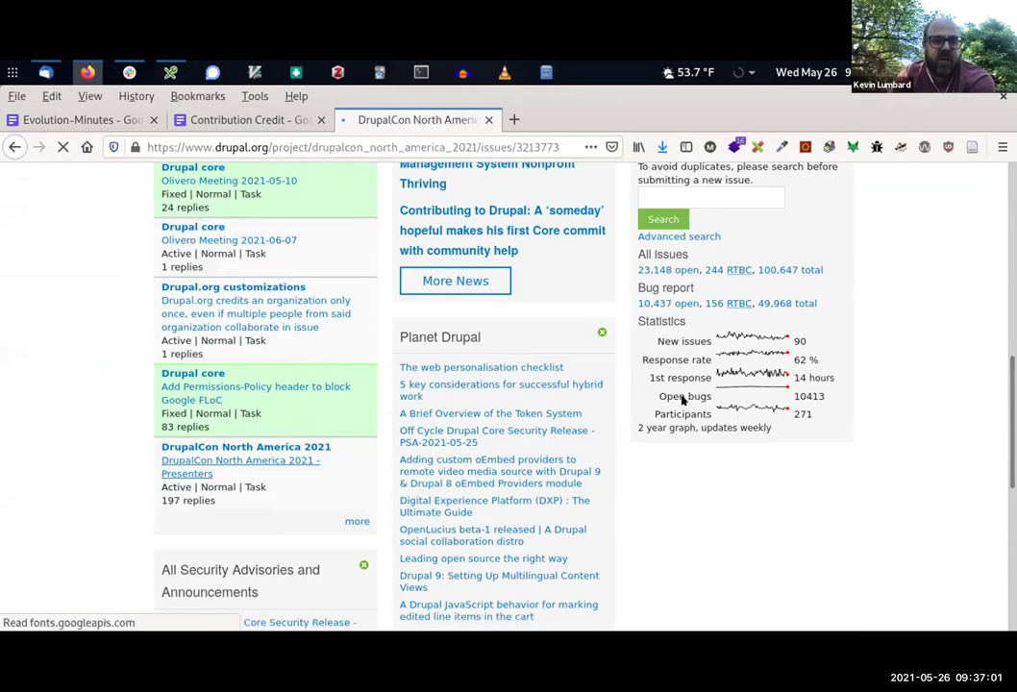
- Scroll through the Presenters issue's comments, jumping to the bottom and back to the top
{"action": "scroll", "coordinate": [312, 435], "scroll_direction": "down", "scroll_amount": 3}
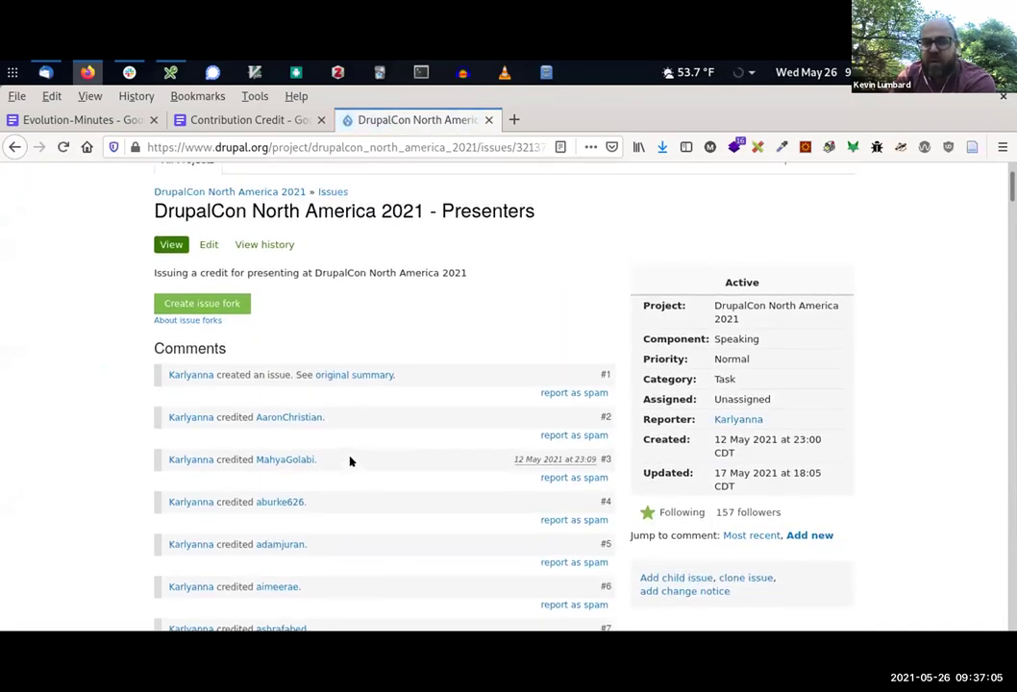
{"action": "scroll", "coordinate": [355, 470], "scroll_direction": "down", "scroll_amount": 4}
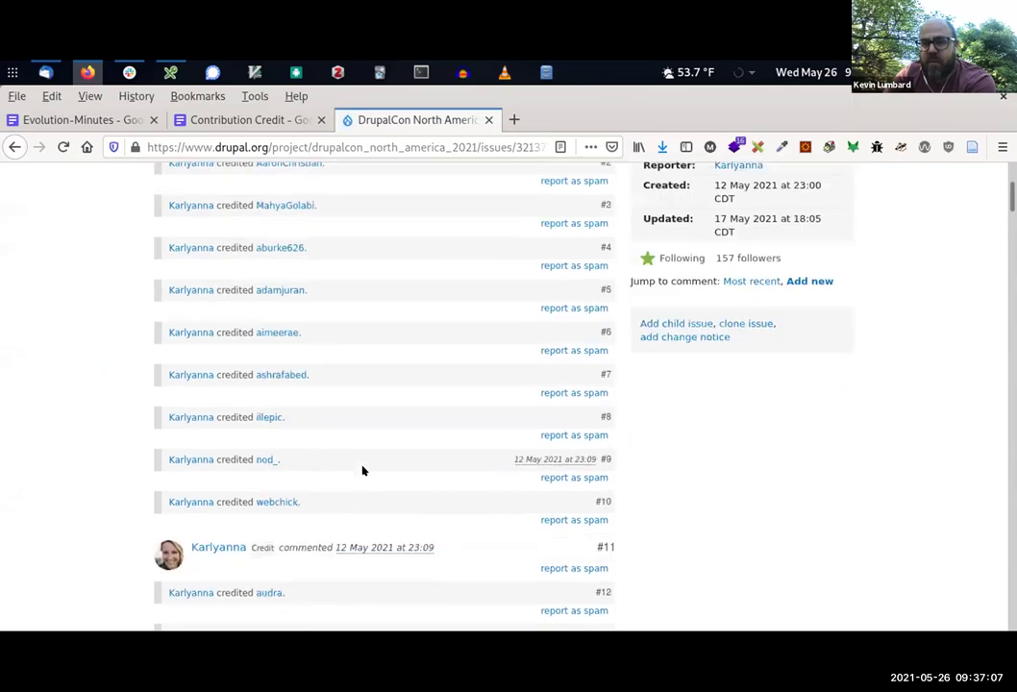
{"action": "scroll", "coordinate": [363, 470], "scroll_direction": "up", "scroll_amount": 2}
{"action": "scroll", "coordinate": [363, 470], "scroll_direction": "up", "scroll_amount": 4}
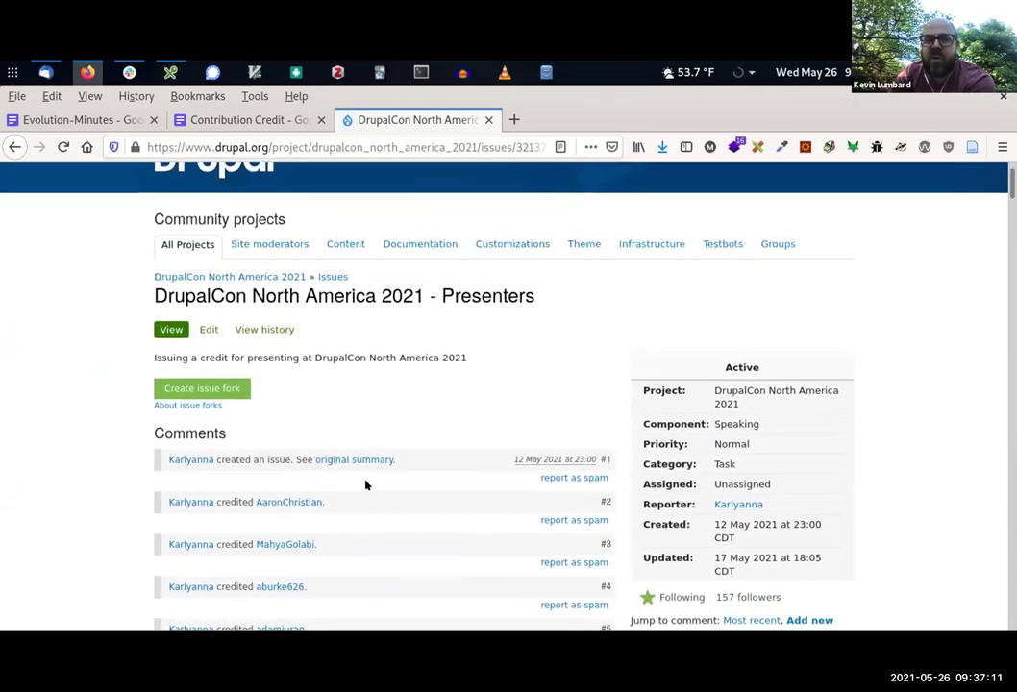
{"action": "scroll", "coordinate": [452, 565], "scroll_direction": "down", "scroll_amount": 5}
{"action": "scroll", "coordinate": [454, 565], "scroll_direction": "down", "scroll_amount": 6}
{"action": "scroll", "coordinate": [454, 565], "scroll_direction": "up", "scroll_amount": 5}
{"action": "scroll", "coordinate": [385, 394], "scroll_direction": "down", "scroll_amount": 20}
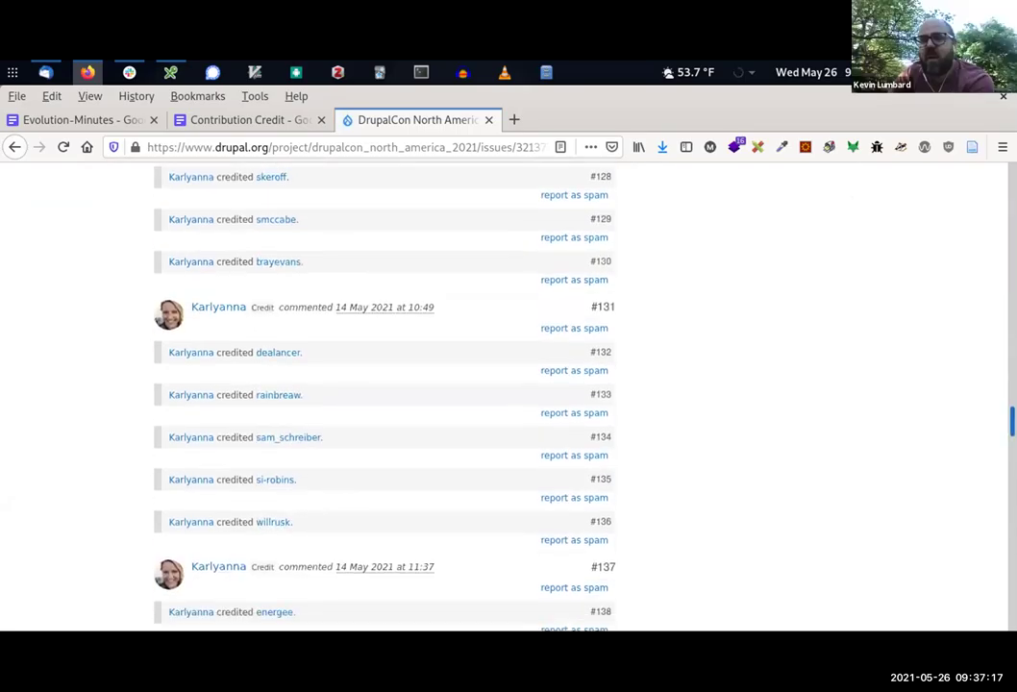
{"action": "key", "text": "End"}
{"action": "key", "text": "Home"}
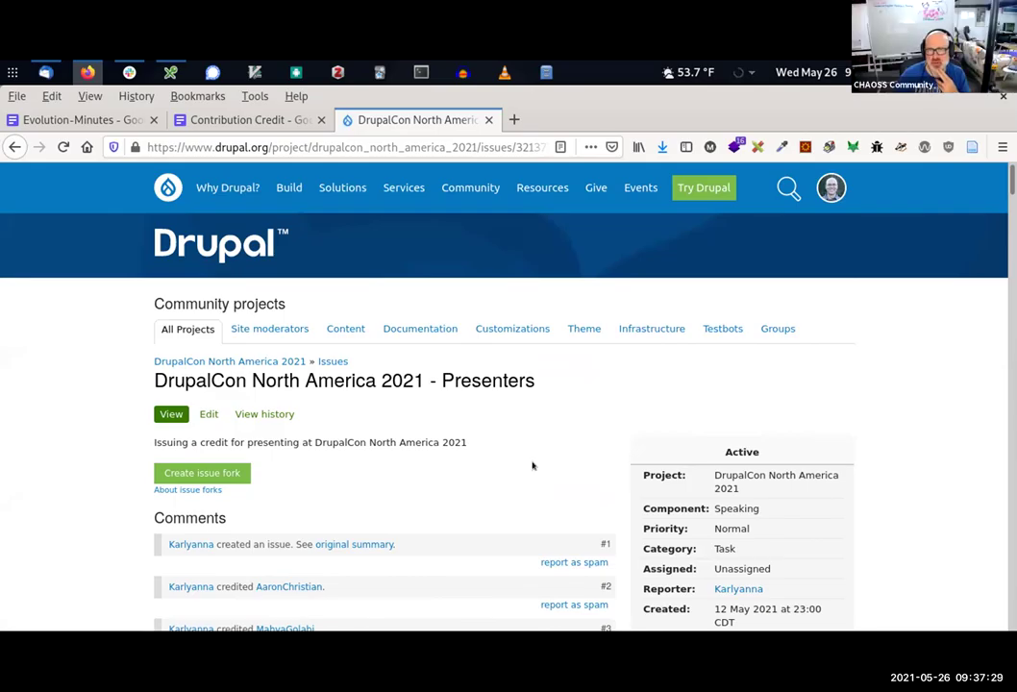
{"action": "scroll", "coordinate": [532, 464], "scroll_direction": "down", "scroll_amount": 2}
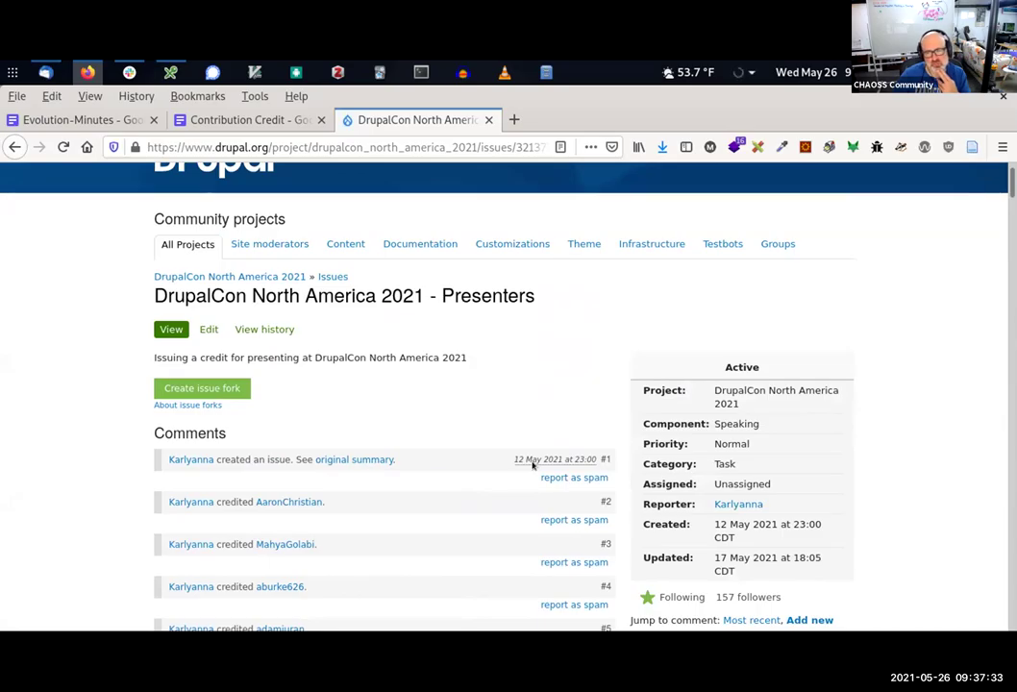
{"action": "mouse_move", "coordinate": [1009, 188]}
{"action": "left_mouse_down"}
{"action": "mouse_move", "coordinate": [1009, 620]}
{"action": "mouse_move", "coordinate": [1009, 178]}
{"action": "left_mouse_up"}
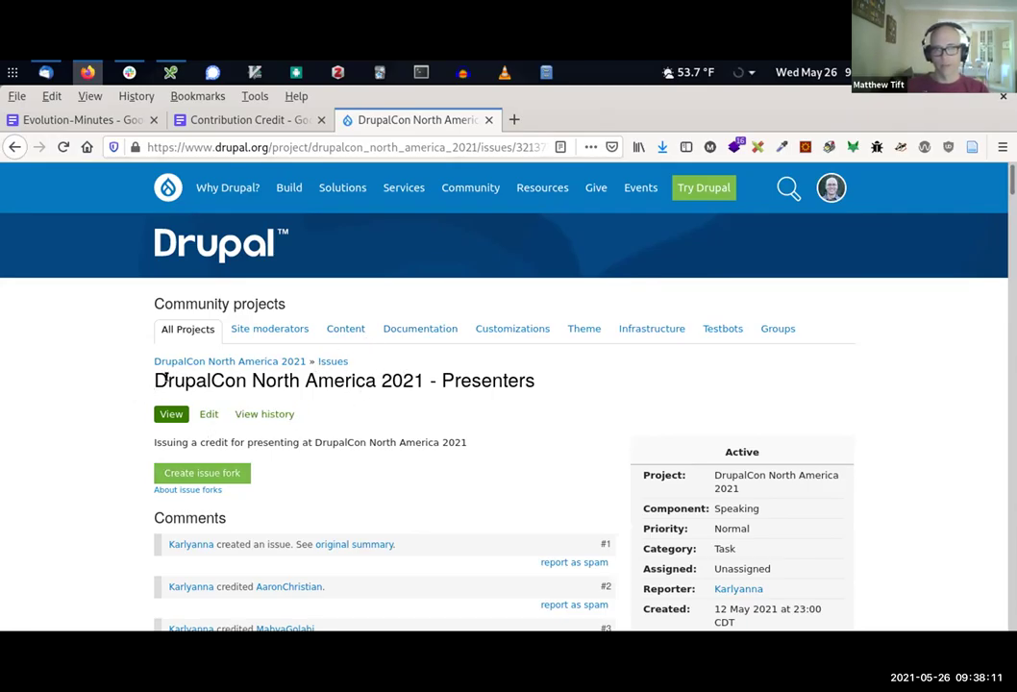
- Clear the stray text selection and search the Presenters issue for your own username
{"action": "left_click_drag", "start_coordinate": [382, 381], "coordinate": [166, 381]}
{"action": "left_click", "coordinate": [815, 302]}
{"action": "left_click_drag", "start_coordinate": [1003, 171], "coordinate": [363, 512]}
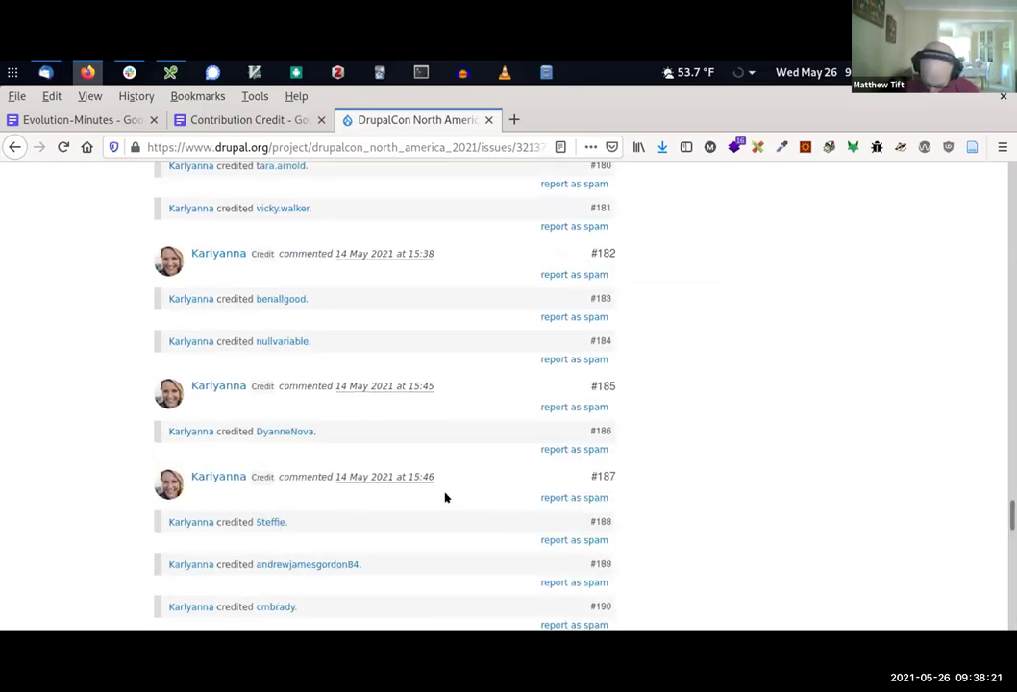
{"action": "key", "text": "ctrl+f"}
{"action": "type", "text": "mtift"}
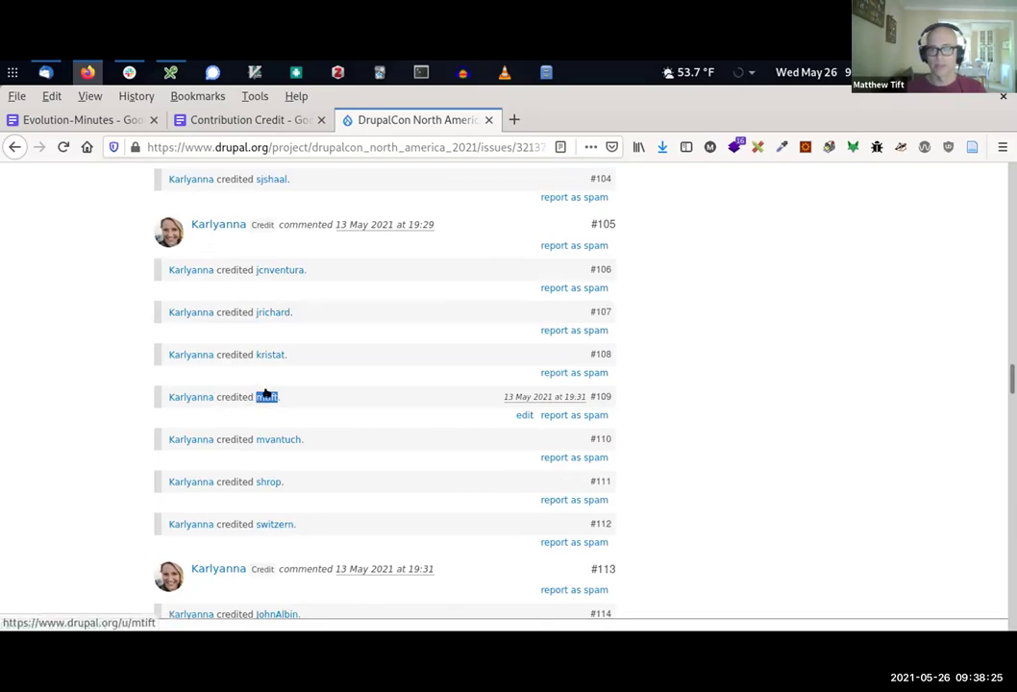
- Scroll down to the Credit & committing draft list showing your Lullabot credit
{"action": "scroll", "coordinate": [195, 475], "scroll_direction": "down", "scroll_amount": 15}
{"action": "scroll", "coordinate": [340, 476], "scroll_direction": "down", "scroll_amount": 15}
{"action": "scroll", "coordinate": [527, 424], "scroll_direction": "down", "scroll_amount": 12}
{"action": "scroll", "coordinate": [499, 394], "scroll_direction": "down", "scroll_amount": 15}
{"action": "scroll", "coordinate": [591, 531], "scroll_direction": "down", "scroll_amount": 8}
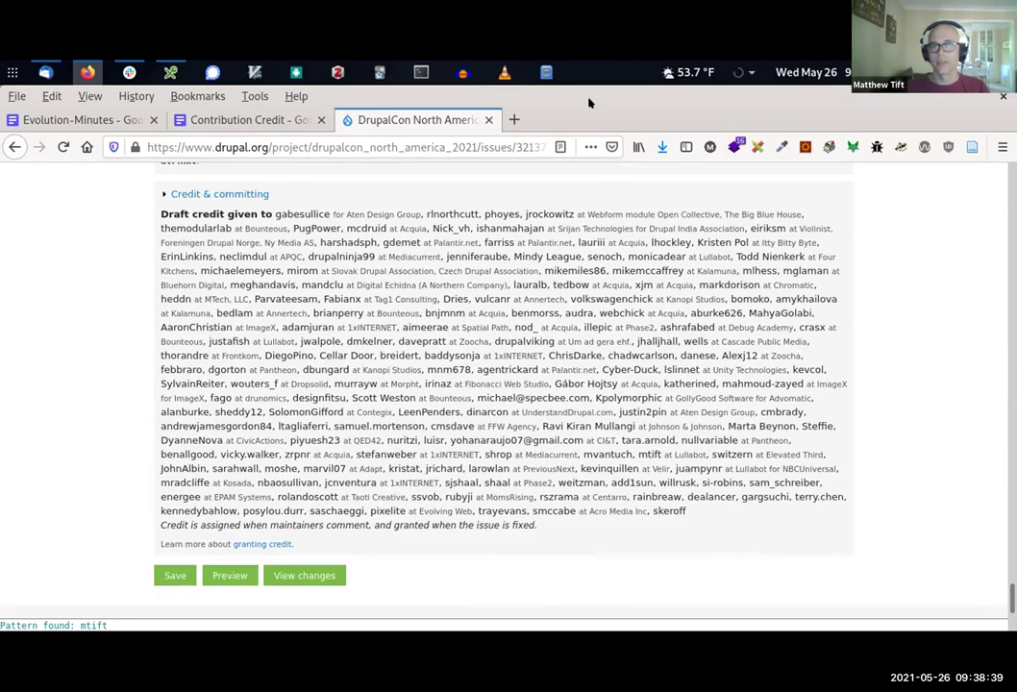
- Return to the dashboard and open the Olivero Meeting 2021-05-24 issue
{"action": "left_click", "coordinate": [13, 147]}
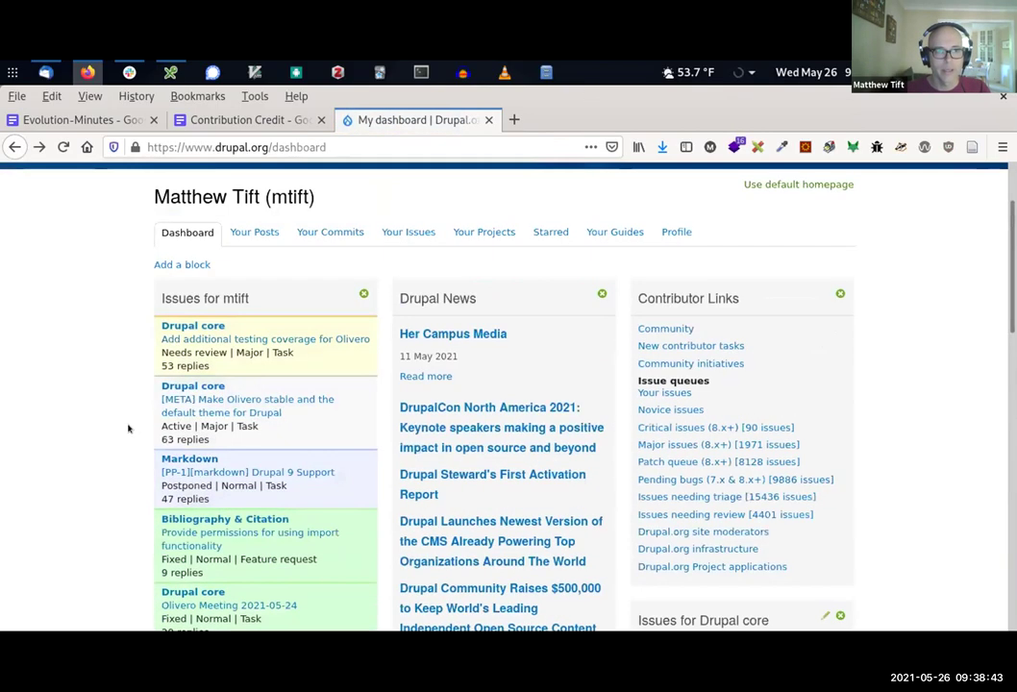
{"action": "scroll", "coordinate": [139, 432], "scroll_direction": "down", "scroll_amount": 2}
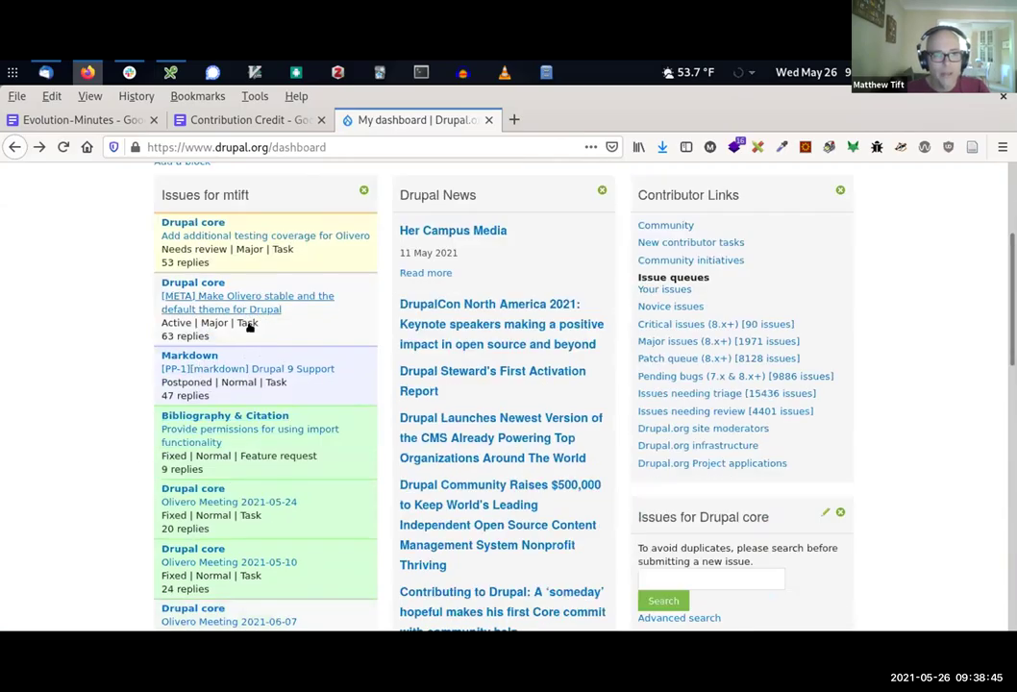
{"action": "scroll", "coordinate": [235, 413], "scroll_direction": "down", "scroll_amount": 2}
{"action": "left_click", "coordinate": [242, 415]}
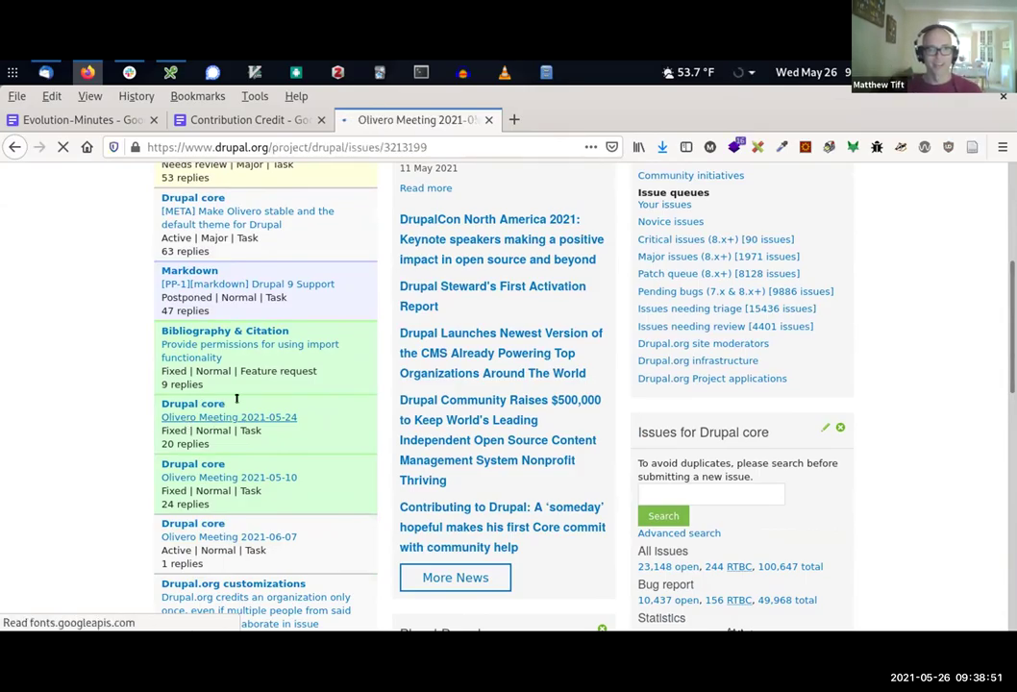
- Read through the Olivero Meeting 2021-05-24 issue page
{"action": "scroll", "coordinate": [275, 363], "scroll_direction": "down", "scroll_amount": 5}
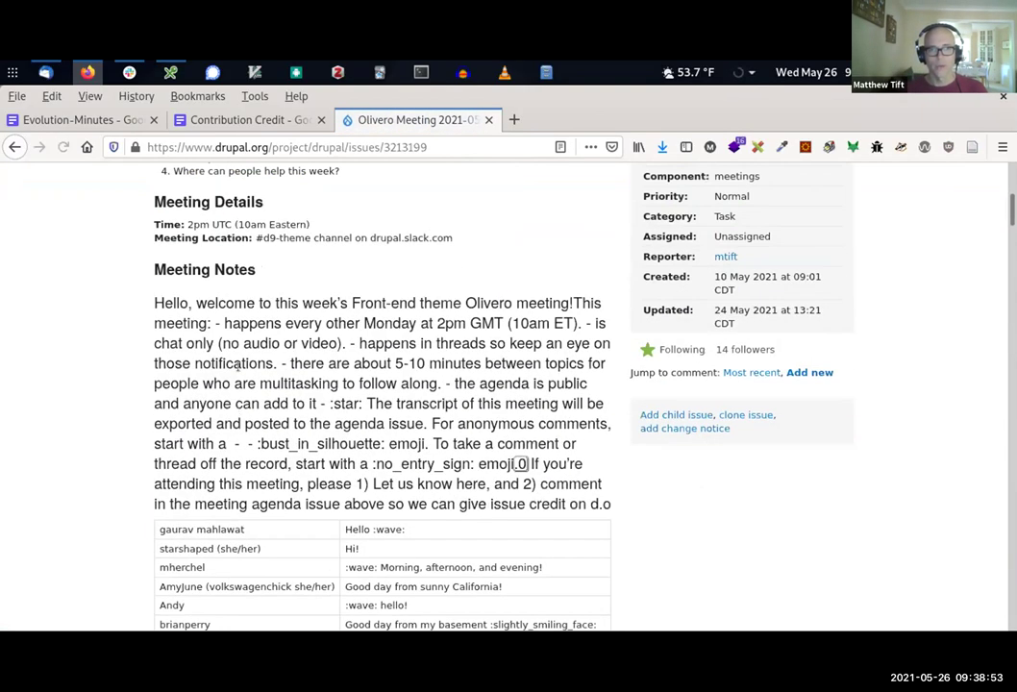
{"action": "scroll", "coordinate": [275, 363], "scroll_direction": "up", "scroll_amount": 3}
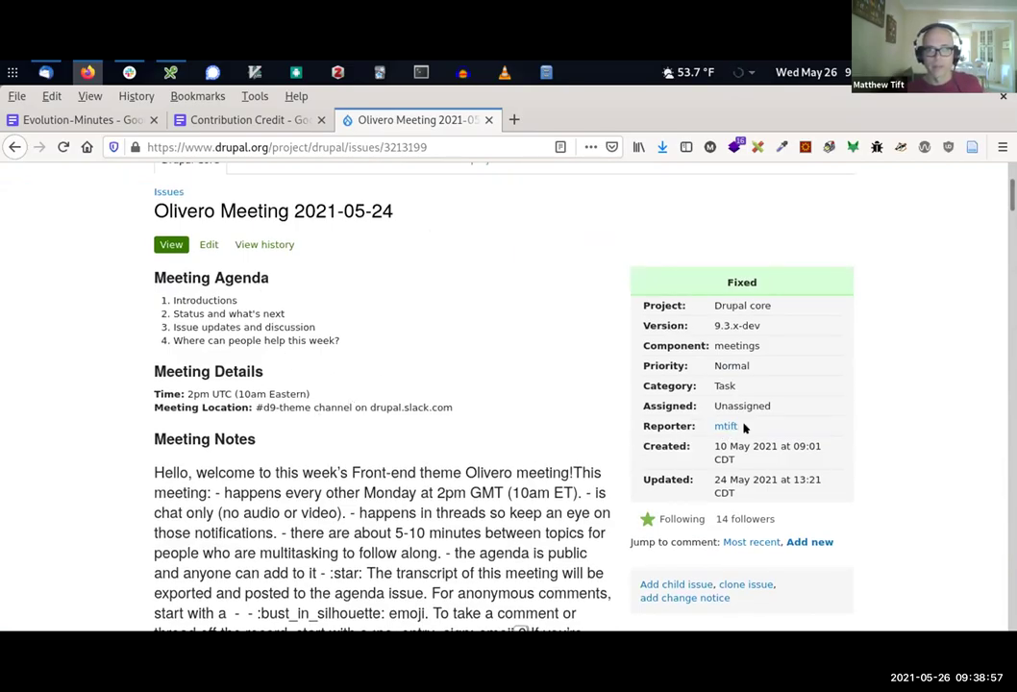
{"action": "scroll", "coordinate": [255, 554], "scroll_direction": "down", "scroll_amount": 15}
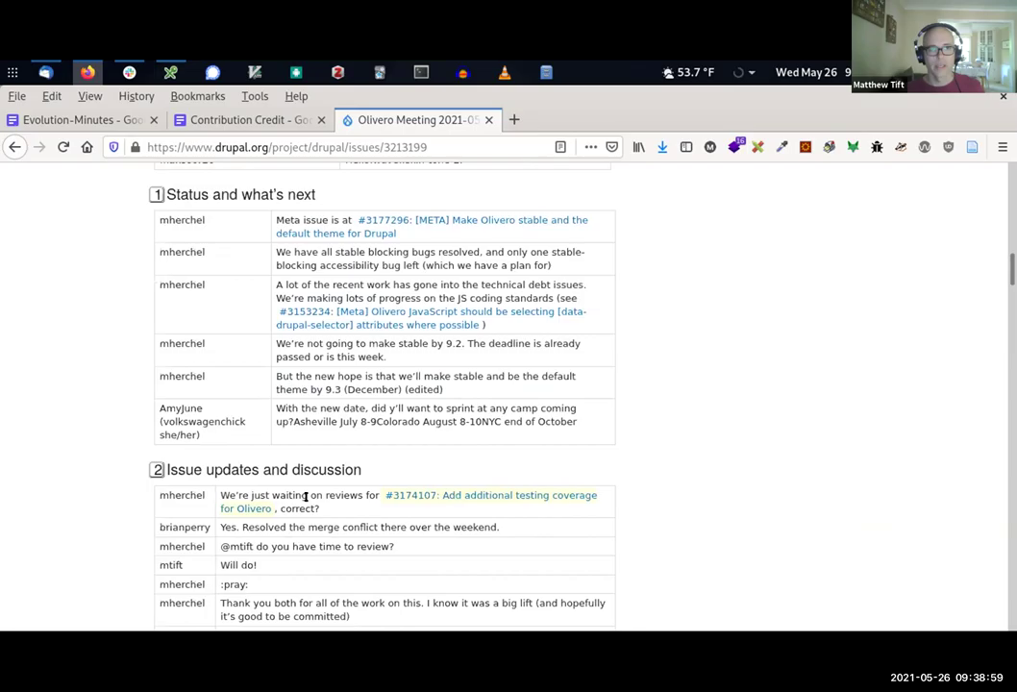
{"action": "scroll", "coordinate": [310, 469], "scroll_direction": "down", "scroll_amount": 9}
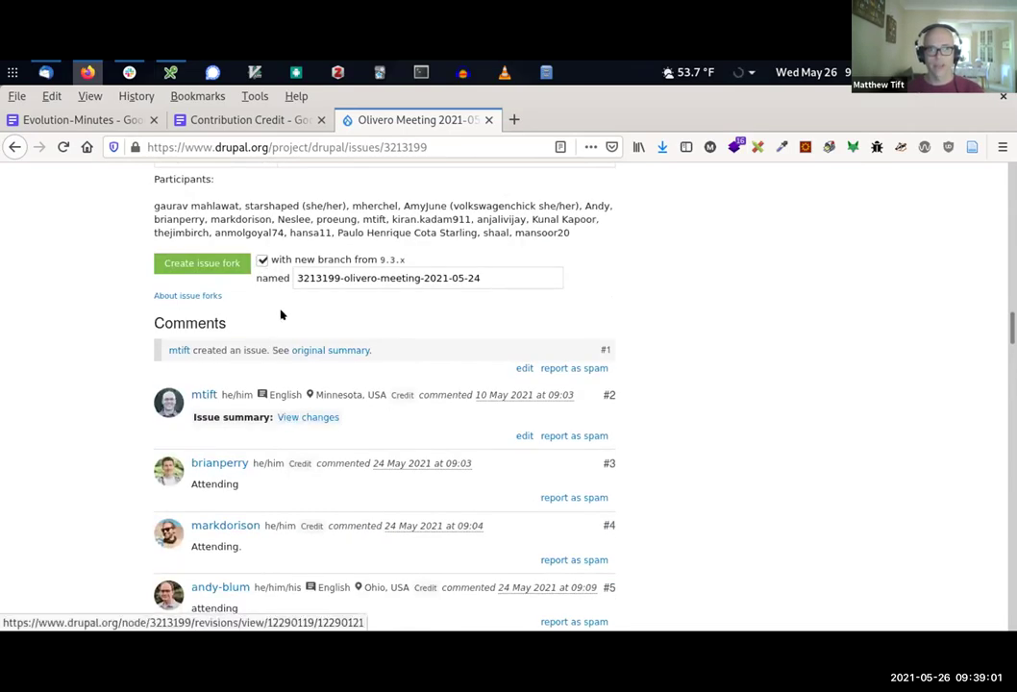
{"action": "scroll", "coordinate": [290, 415], "scroll_direction": "up", "scroll_amount": 4}
{"action": "scroll", "coordinate": [157, 451], "scroll_direction": "down", "scroll_amount": 8}
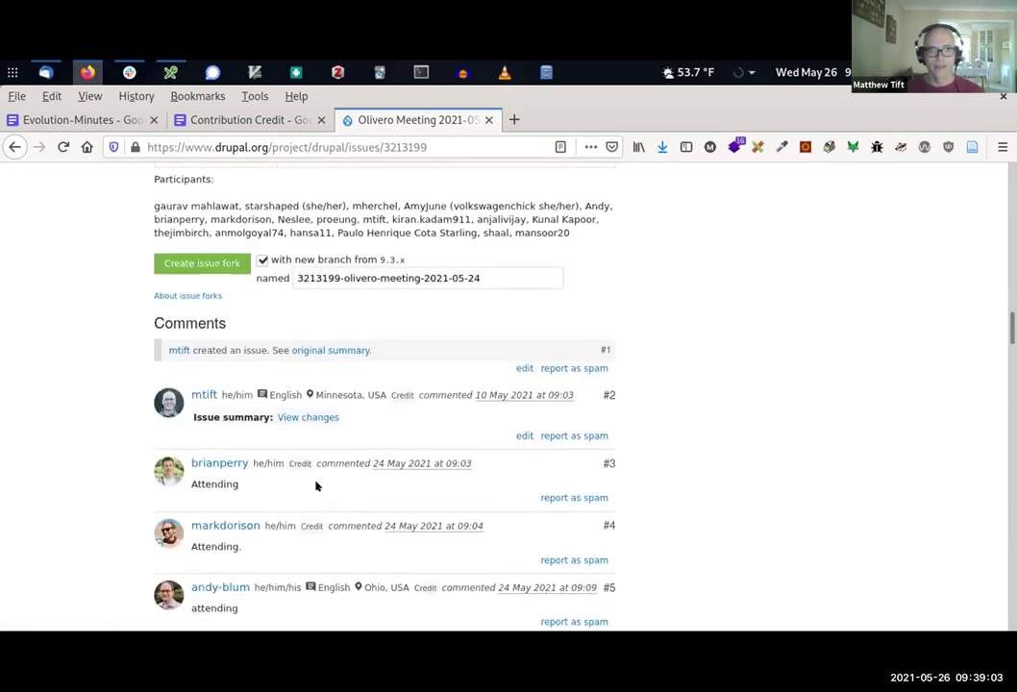
{"action": "scroll", "coordinate": [230, 436], "scroll_direction": "down", "scroll_amount": 3}
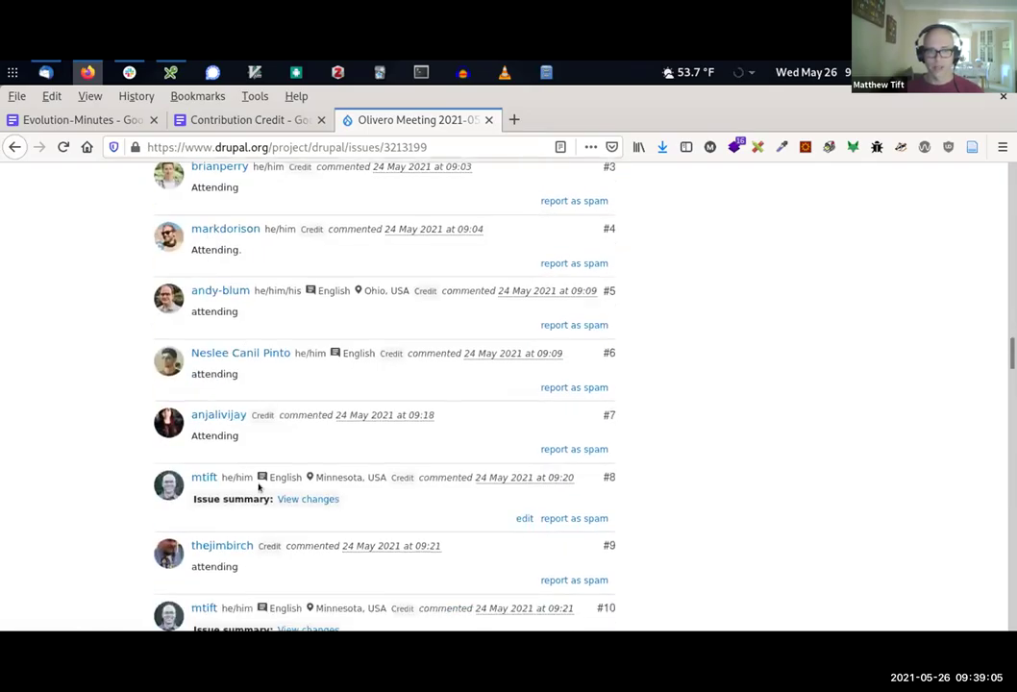
{"action": "scroll", "coordinate": [257, 485], "scroll_direction": "down", "scroll_amount": 15}
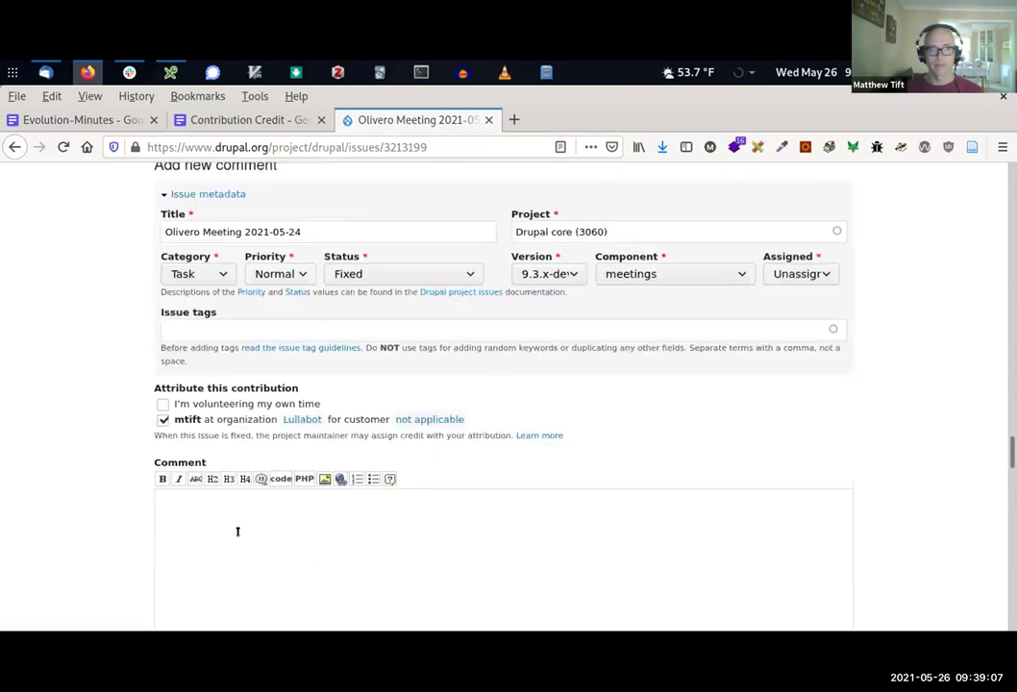
{"action": "scroll", "coordinate": [238, 531], "scroll_direction": "down", "scroll_amount": 15}
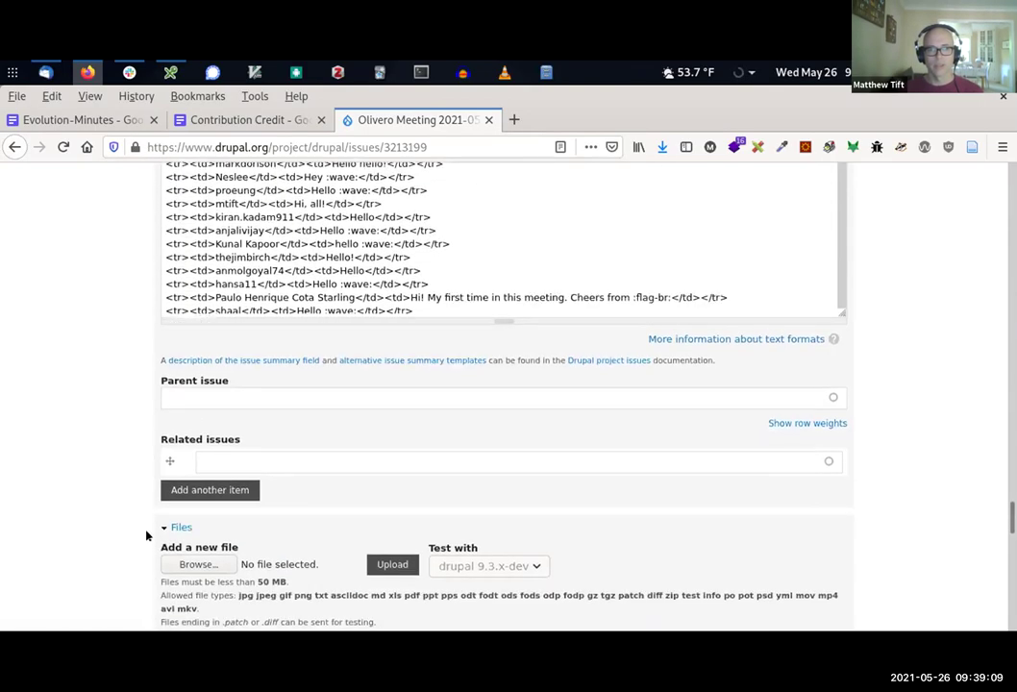
{"action": "scroll", "coordinate": [146, 536], "scroll_direction": "down", "scroll_amount": 10}
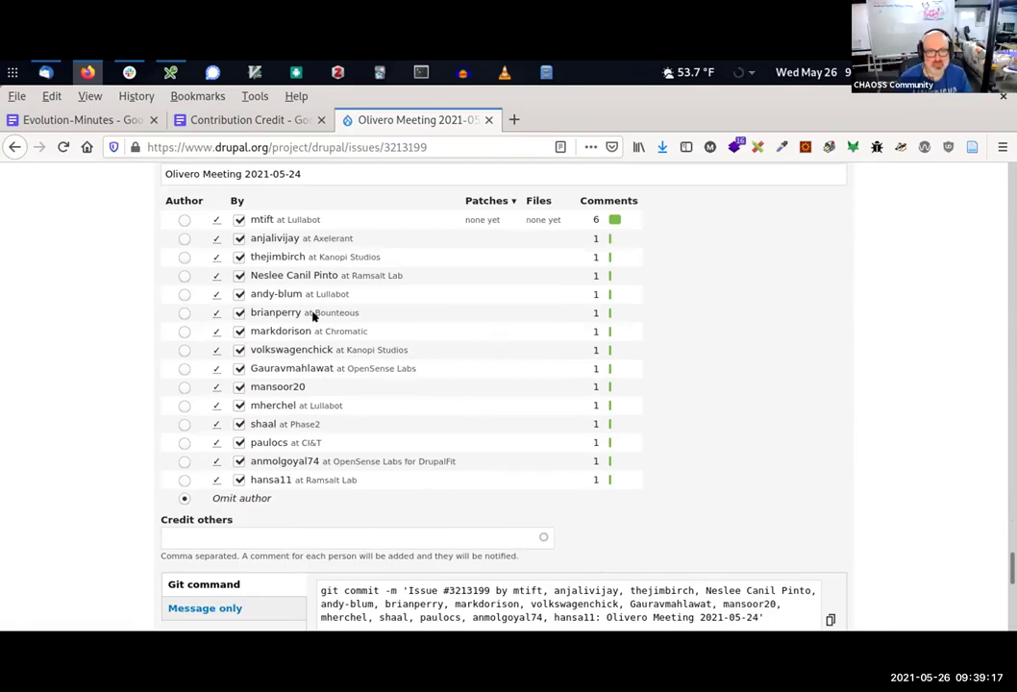
{"action": "scroll", "coordinate": [316, 486], "scroll_direction": "down", "scroll_amount": 4}
{"action": "scroll", "coordinate": [300, 346], "scroll_direction": "up", "scroll_amount": 3}
{"action": "scroll", "coordinate": [389, 246], "scroll_direction": "up", "scroll_amount": 4}
- Open your account dashboard in a new browser tab
{"action": "key", "text": "ctrl+t"}
{"action": "type", "text": "drupal.org/user/751908/dashboard"}
{"action": "key", "text": "Return"}
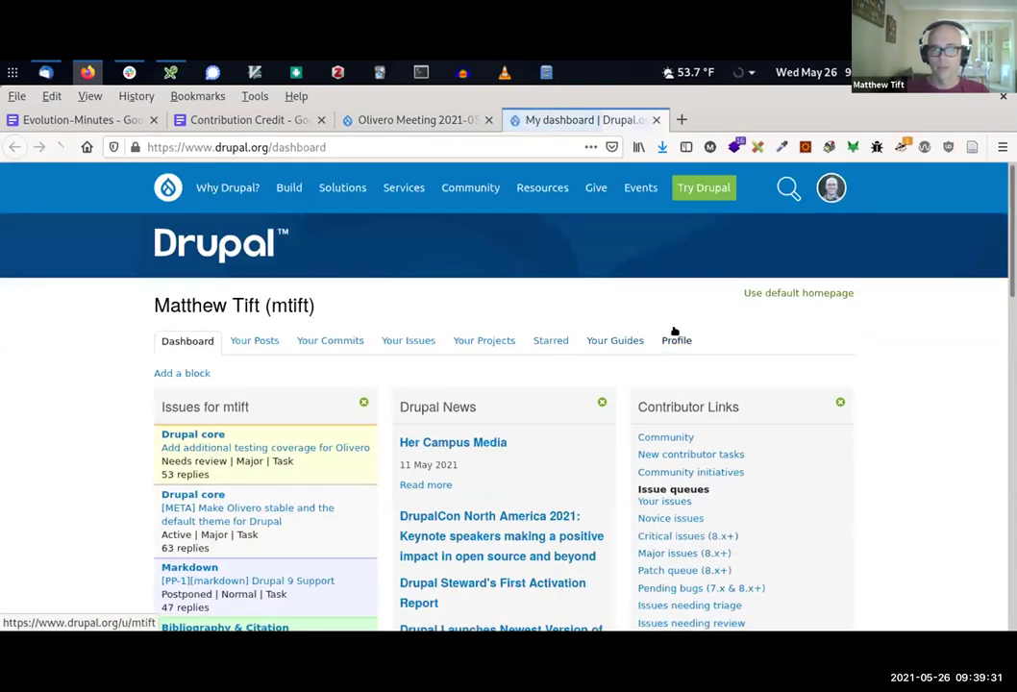
- Show the Profile tab and browse its bio, DrupalCon history and 137 issue credits
{"action": "left_click", "coordinate": [677, 338]}
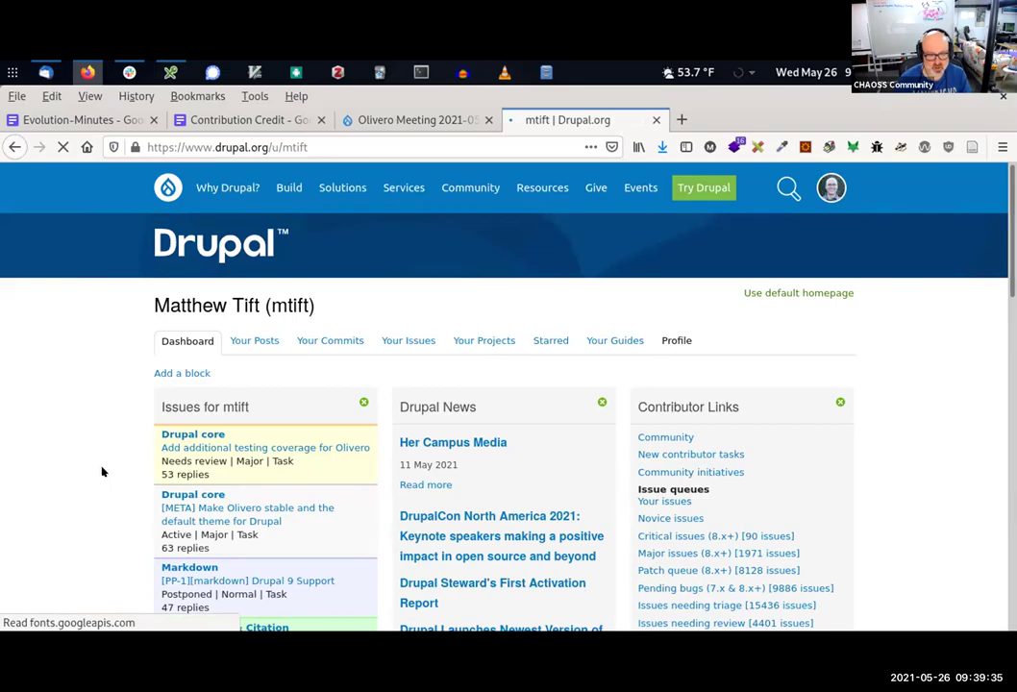
{"action": "scroll", "coordinate": [115, 486], "scroll_direction": "down", "scroll_amount": 3}
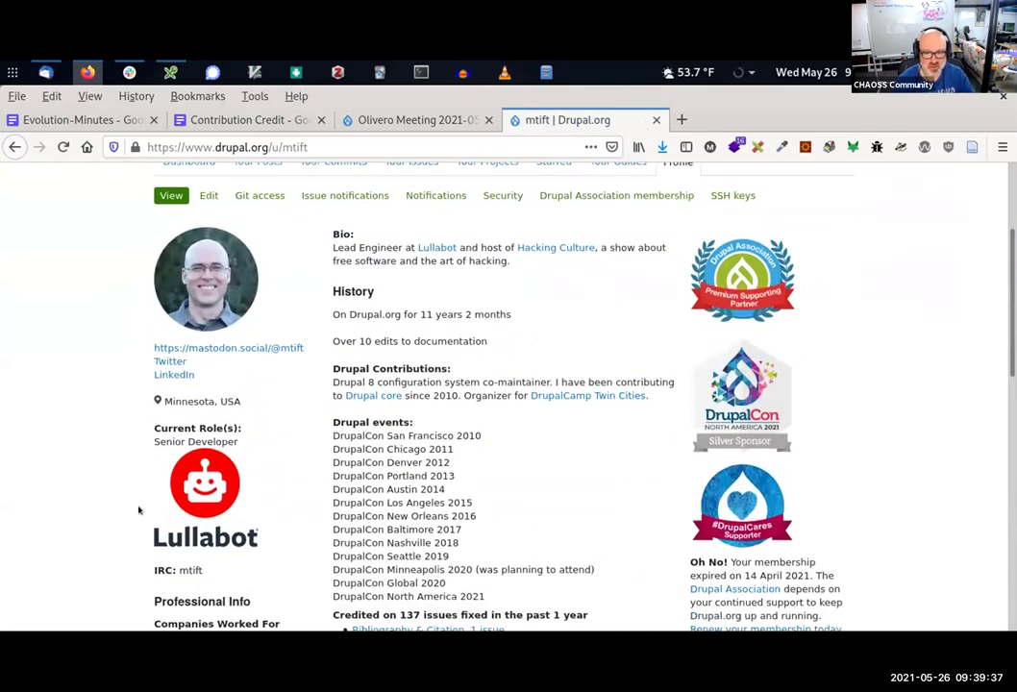
{"action": "scroll", "coordinate": [145, 508], "scroll_direction": "down", "scroll_amount": 5}
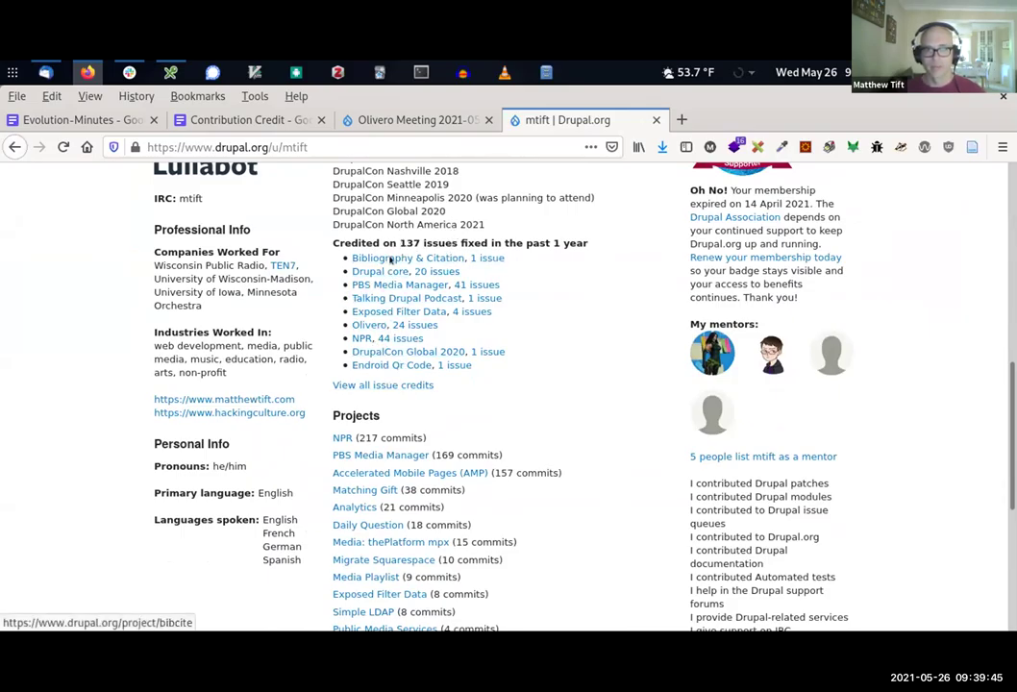
{"action": "scroll", "coordinate": [404, 402], "scroll_direction": "down", "scroll_amount": 2}
{"action": "scroll", "coordinate": [407, 541], "scroll_direction": "up", "scroll_amount": 4}
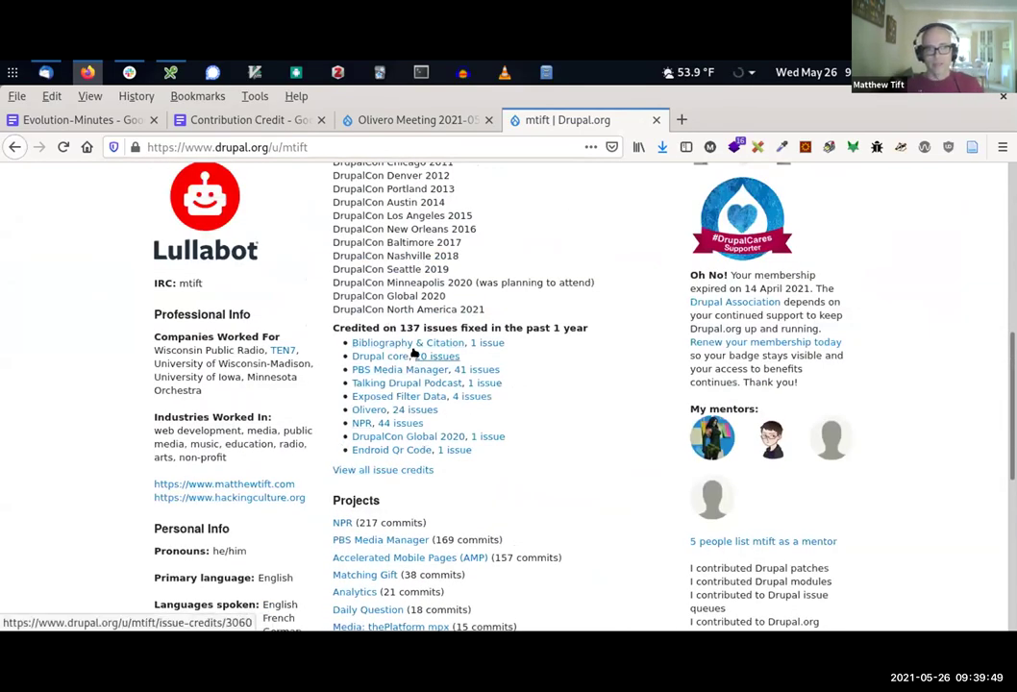
{"action": "scroll", "coordinate": [386, 492], "scroll_direction": "up", "scroll_amount": 7}
{"action": "scroll", "coordinate": [435, 533], "scroll_direction": "up", "scroll_amount": 4}
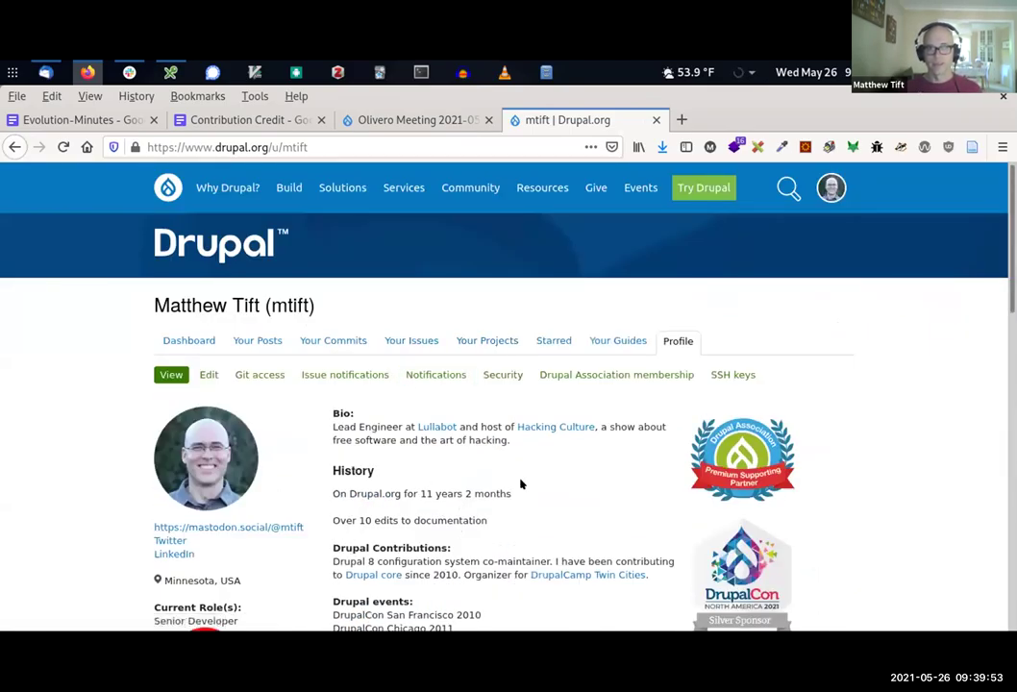
{"action": "scroll", "coordinate": [520, 483], "scroll_direction": "down", "scroll_amount": 3}
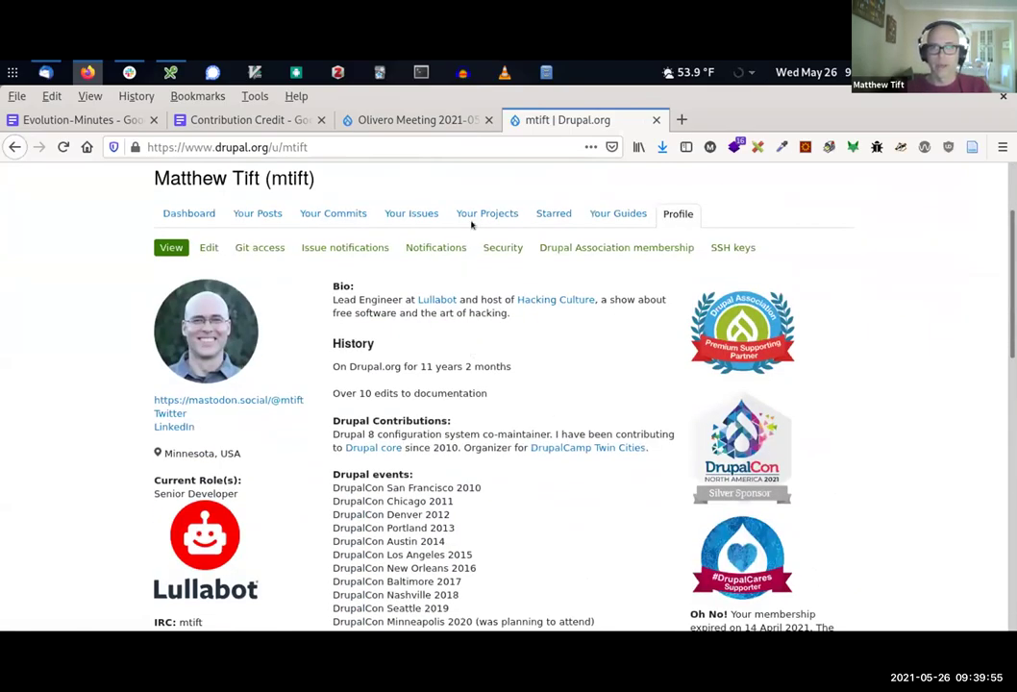
{"action": "scroll", "coordinate": [502, 221], "scroll_direction": "up", "scroll_amount": 3}
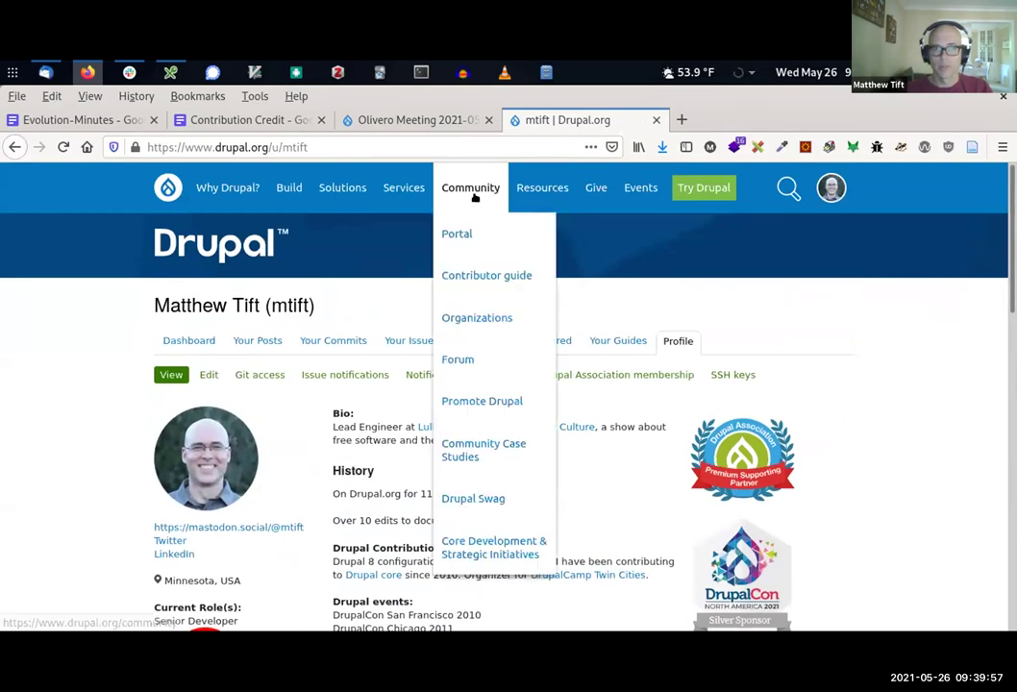
- Go to the Marketplace page under Services in the top navigation
{"action": "mouse_move", "coordinate": [402, 199]}
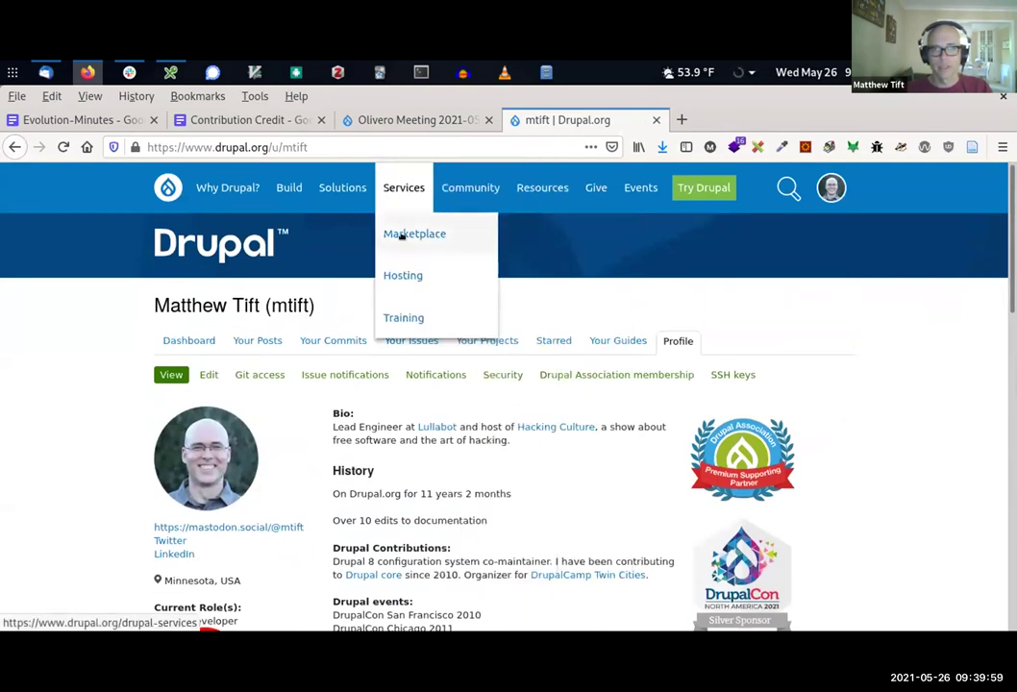
{"action": "left_click", "coordinate": [401, 236]}
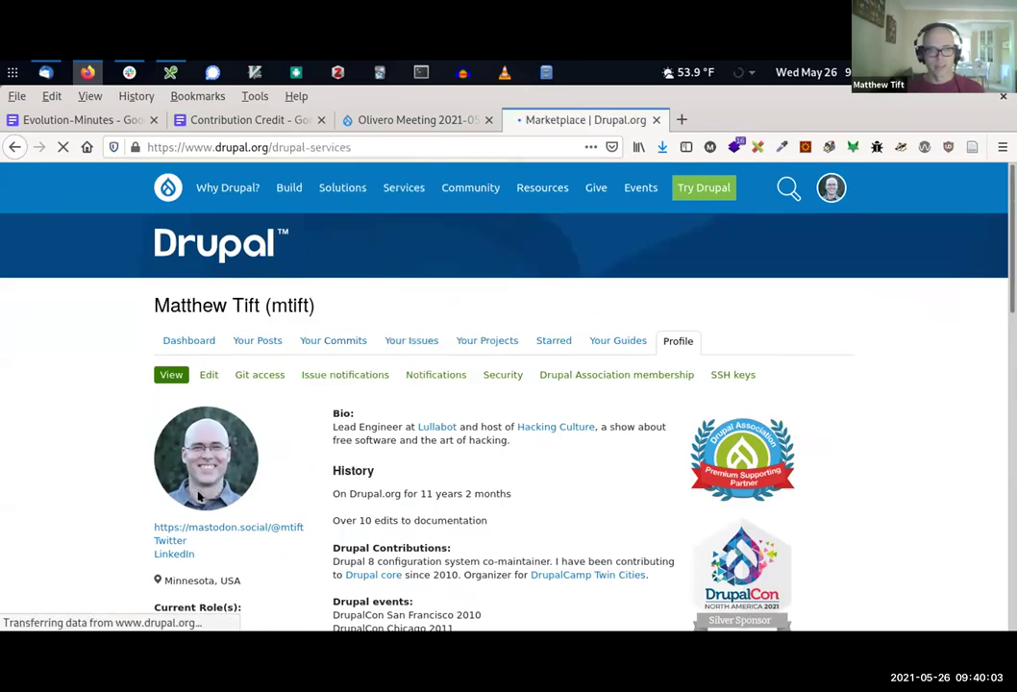
{"action": "scroll", "coordinate": [171, 534], "scroll_direction": "down", "scroll_amount": 1}
{"action": "scroll", "coordinate": [171, 534], "scroll_direction": "down", "scroll_amount": 1}
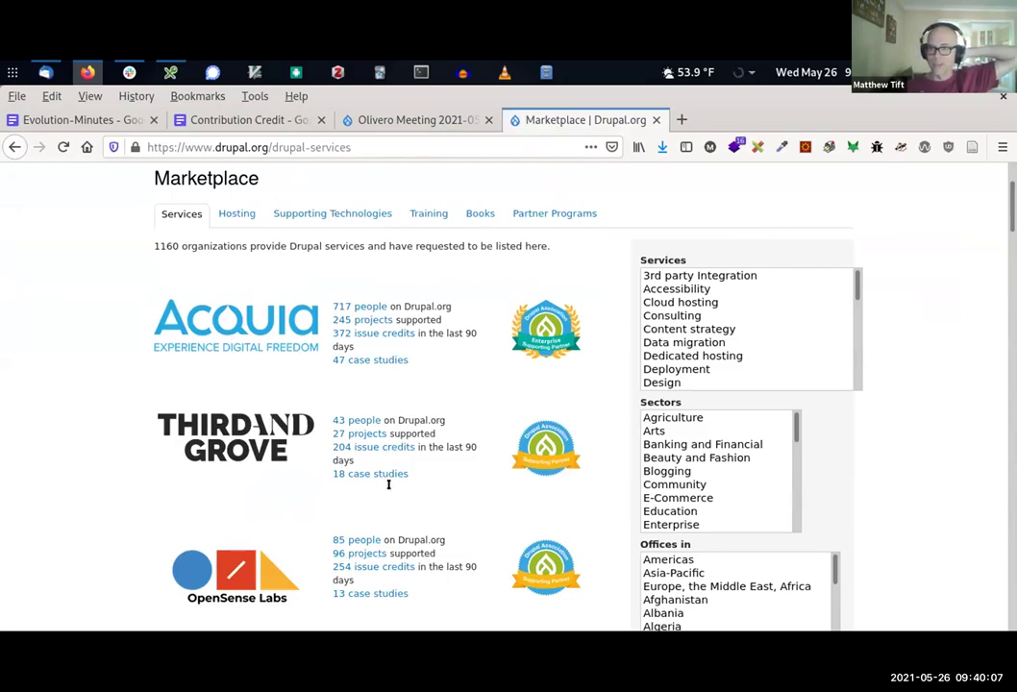
{"action": "scroll", "coordinate": [398, 452], "scroll_direction": "down", "scroll_amount": 2}
{"action": "scroll", "coordinate": [399, 460], "scroll_direction": "down", "scroll_amount": 3}
{"action": "scroll", "coordinate": [317, 442], "scroll_direction": "up", "scroll_amount": 5}
{"action": "scroll", "coordinate": [298, 447], "scroll_direction": "down", "scroll_amount": 5}
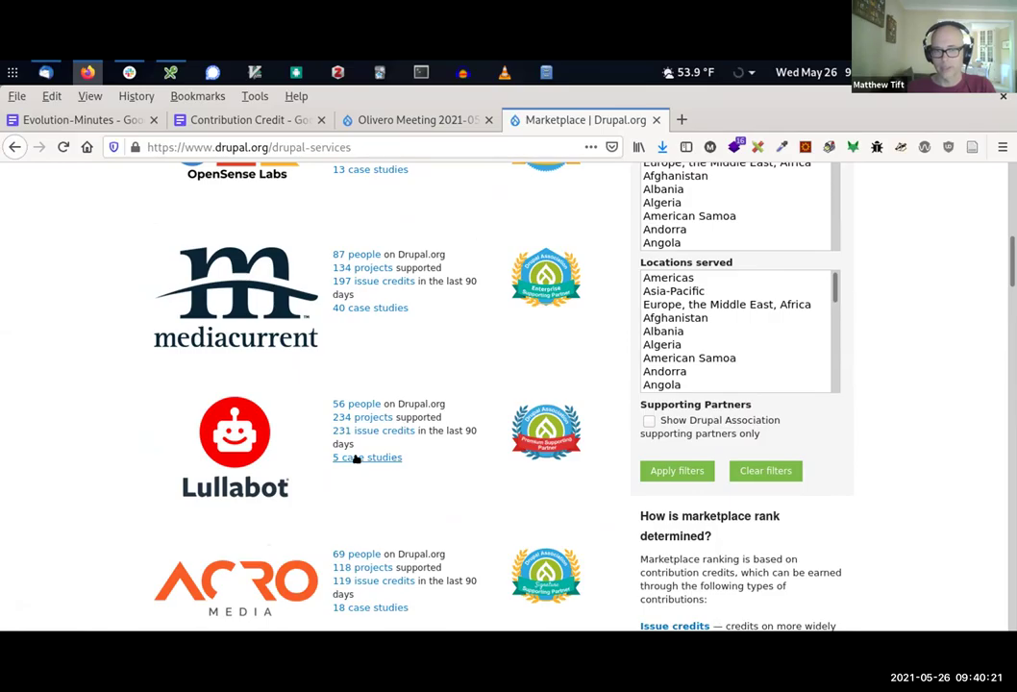
- Browse the 1160 listed organizations ranked by people, projects and issue credits
{"action": "scroll", "coordinate": [444, 462], "scroll_direction": "up", "scroll_amount": 1}
{"action": "scroll", "coordinate": [363, 489], "scroll_direction": "up", "scroll_amount": 2}
{"action": "scroll", "coordinate": [375, 488], "scroll_direction": "down", "scroll_amount": 3}
{"action": "scroll", "coordinate": [379, 475], "scroll_direction": "down", "scroll_amount": 15}
{"action": "scroll", "coordinate": [384, 465], "scroll_direction": "down", "scroll_amount": 9}
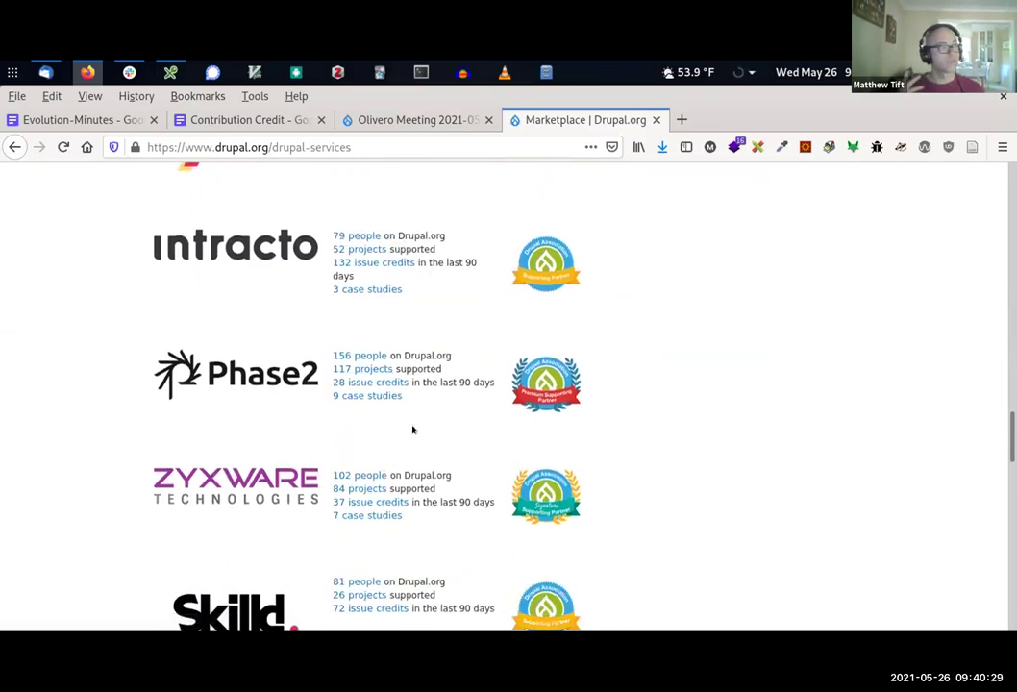
{"action": "scroll", "coordinate": [347, 427], "scroll_direction": "up", "scroll_amount": 12}
{"action": "scroll", "coordinate": [380, 430], "scroll_direction": "up", "scroll_amount": 16}
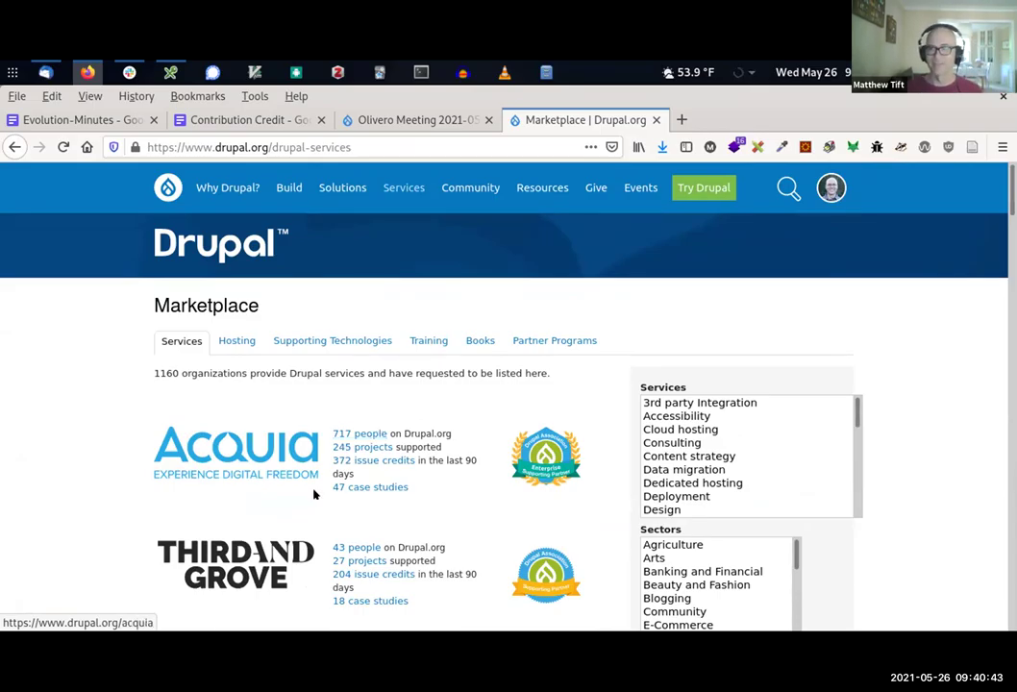
{"action": "scroll", "coordinate": [309, 494], "scroll_direction": "down", "scroll_amount": 5}
{"action": "scroll", "coordinate": [309, 494], "scroll_direction": "down", "scroll_amount": 20}
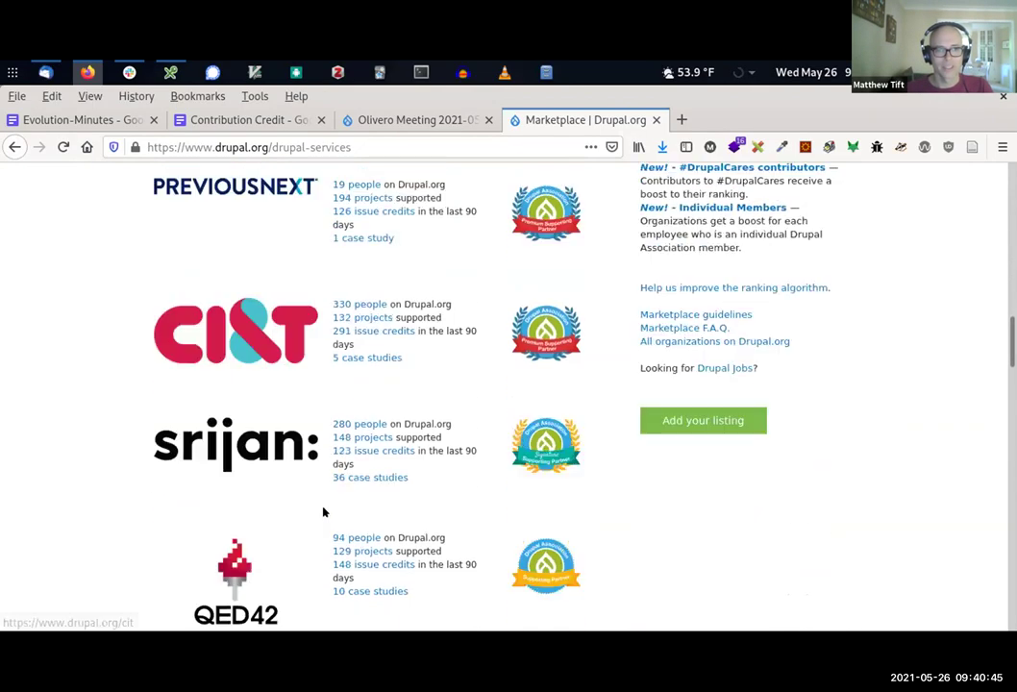
{"action": "scroll", "coordinate": [312, 513], "scroll_direction": "down", "scroll_amount": 17}
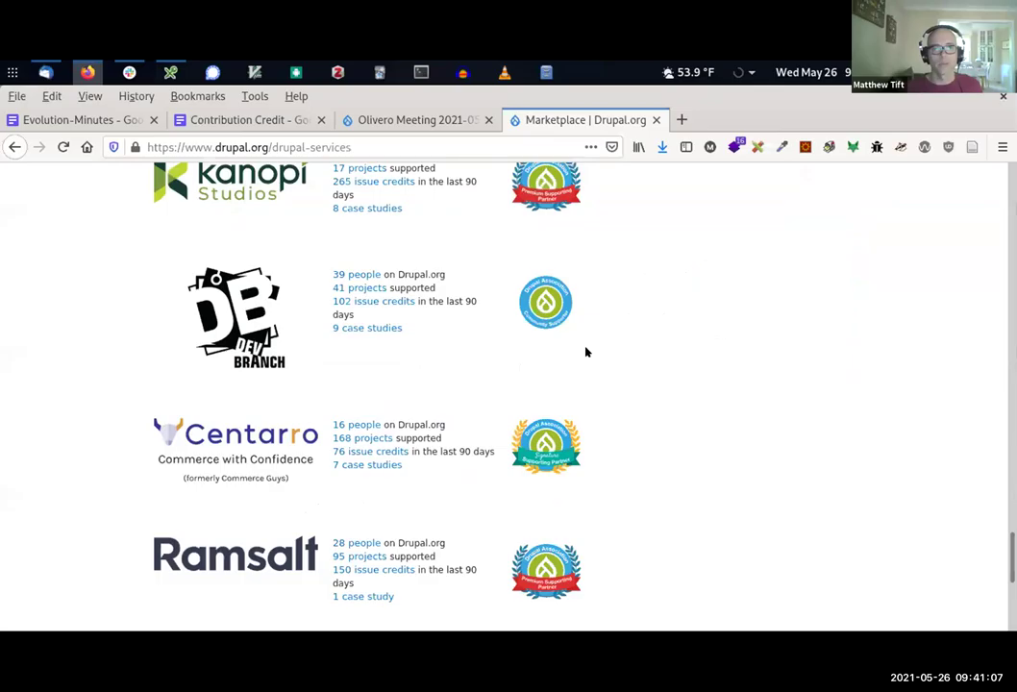
{"action": "scroll", "coordinate": [673, 435], "scroll_direction": "up", "scroll_amount": 5}
{"action": "scroll", "coordinate": [678, 432], "scroll_direction": "up", "scroll_amount": 15}
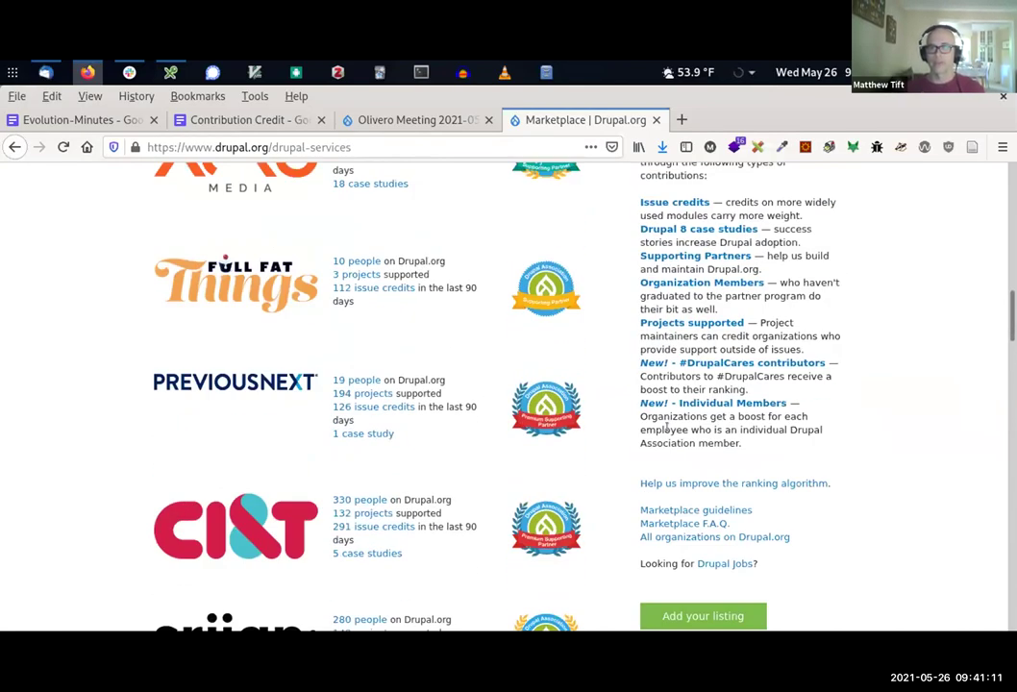
{"action": "scroll", "coordinate": [666, 430], "scroll_direction": "up", "scroll_amount": 15}
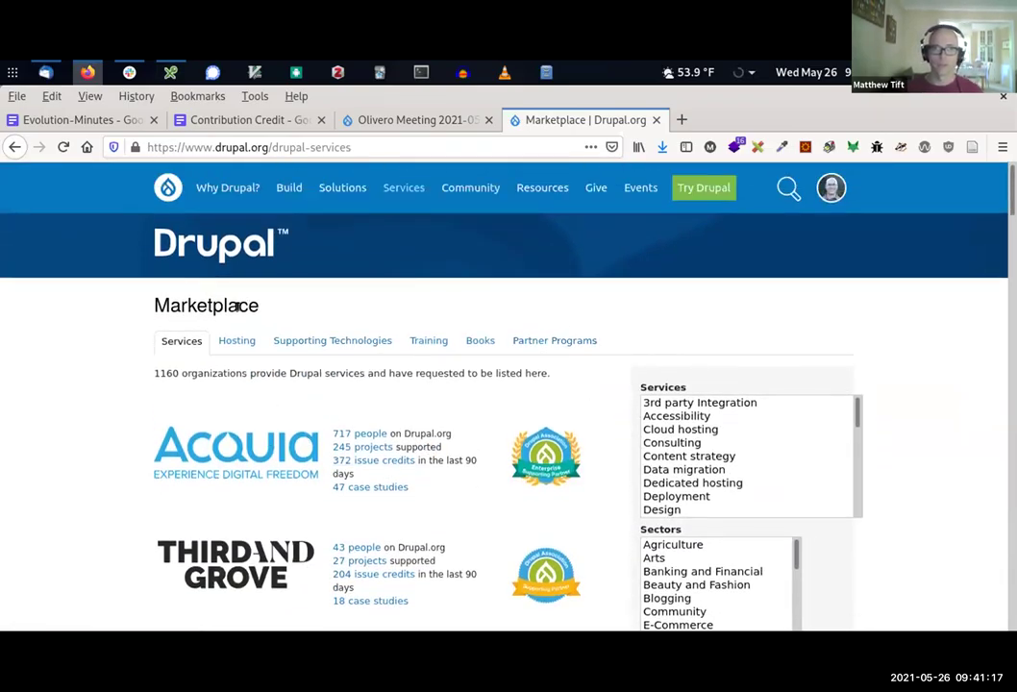
{"action": "left_click", "coordinate": [234, 342]}
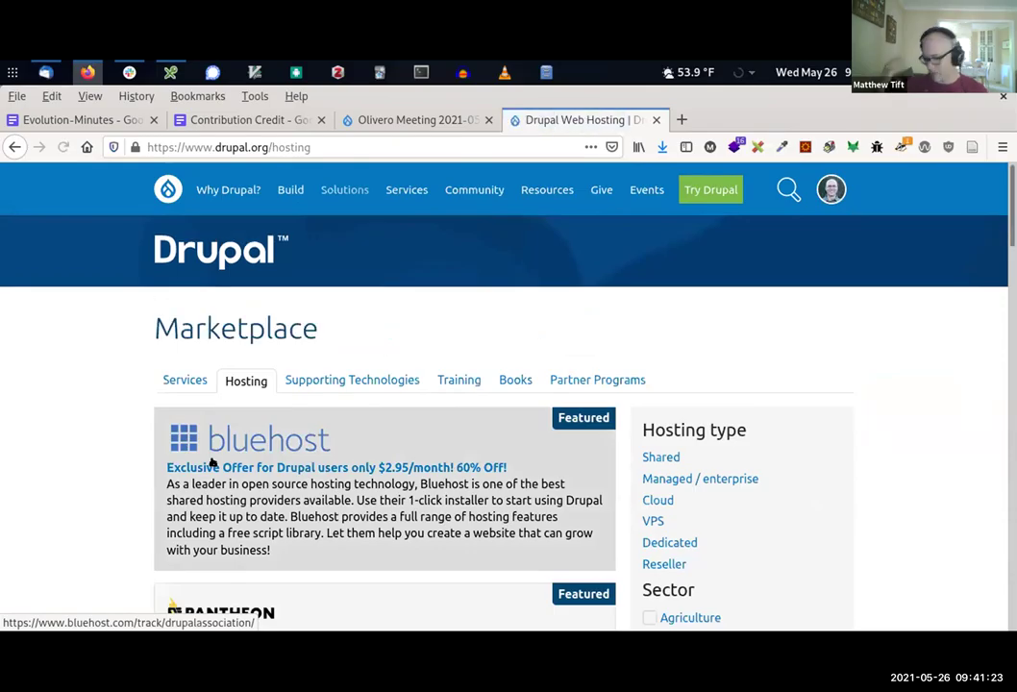
{"action": "scroll", "coordinate": [150, 452], "scroll_direction": "down", "scroll_amount": 6}
{"action": "scroll", "coordinate": [136, 483], "scroll_direction": "up", "scroll_amount": 8}
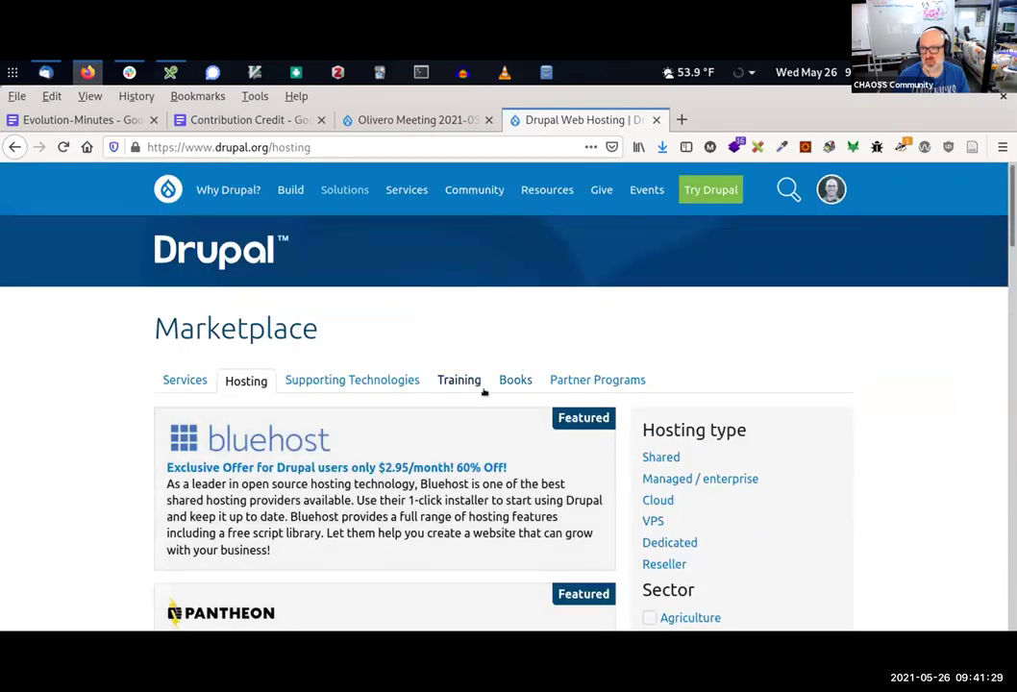
{"action": "left_click", "coordinate": [184, 378]}
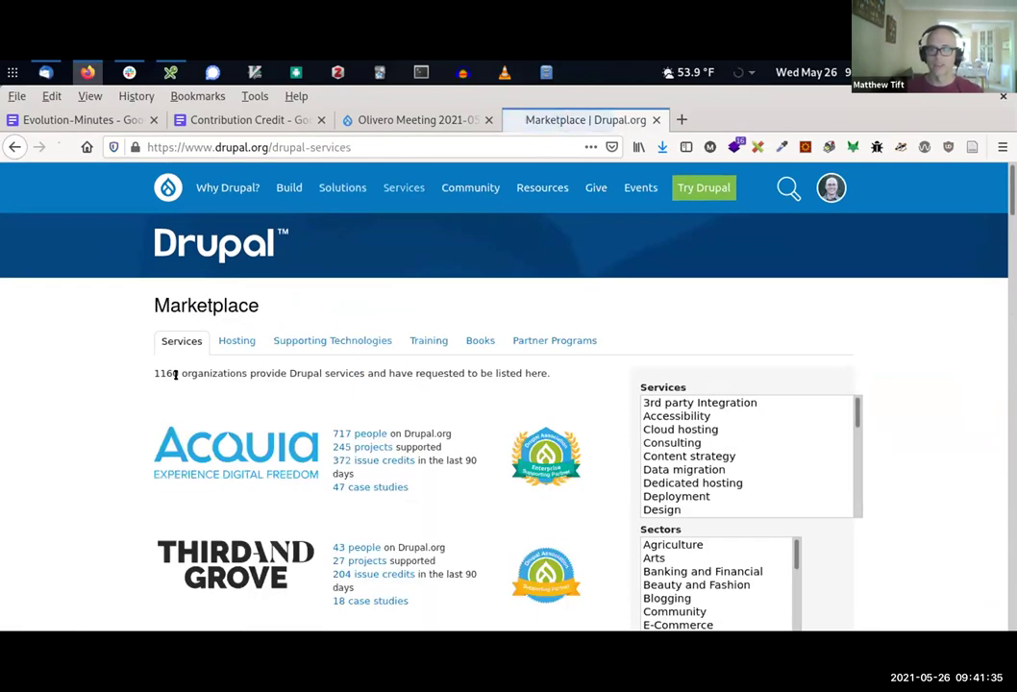
{"action": "scroll", "coordinate": [699, 544], "scroll_direction": "down", "scroll_amount": 1}
{"action": "scroll", "coordinate": [699, 544], "scroll_direction": "down", "scroll_amount": 5}
{"action": "scroll", "coordinate": [723, 471], "scroll_direction": "up", "scroll_amount": 3}
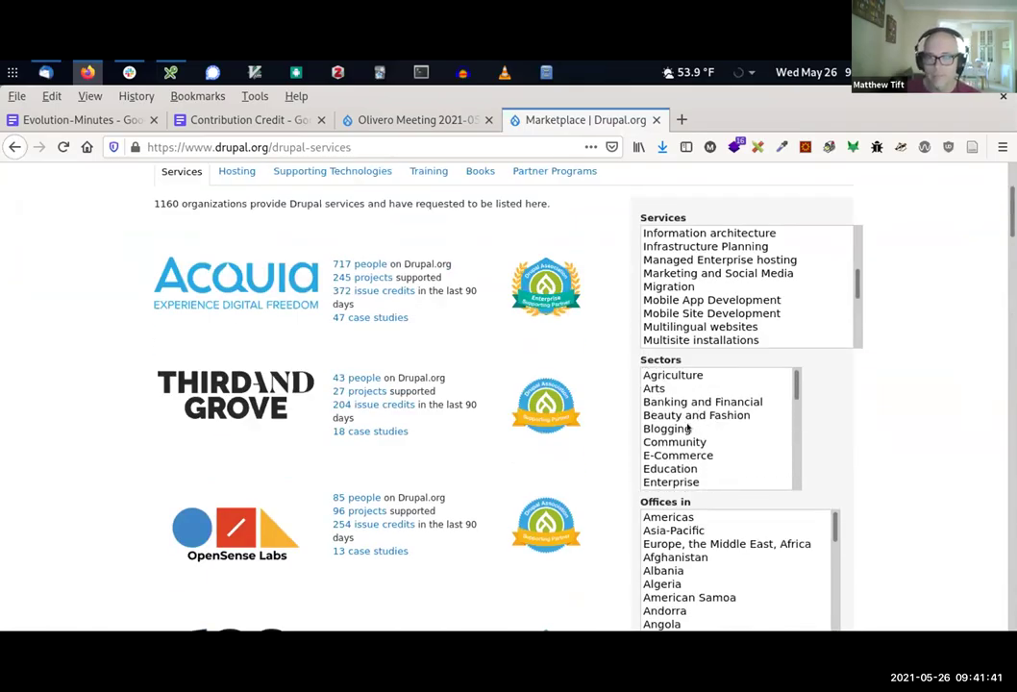
{"action": "scroll", "coordinate": [689, 430], "scroll_direction": "down", "scroll_amount": 1}
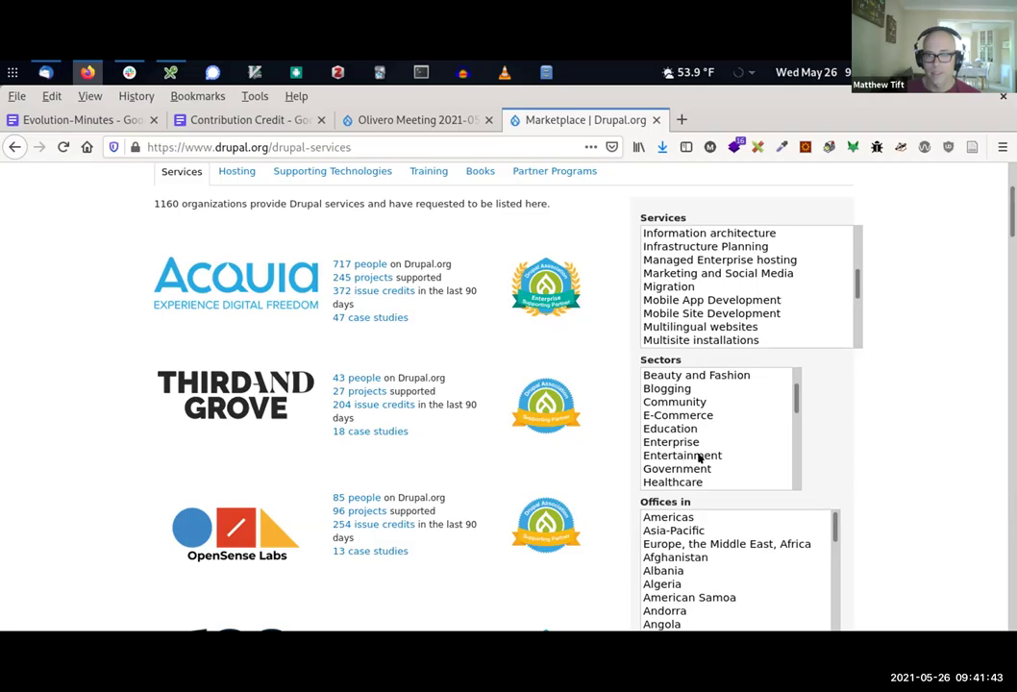
{"action": "left_click", "coordinate": [679, 428]}
{"action": "scroll", "coordinate": [905, 568], "scroll_direction": "down", "scroll_amount": 5}
{"action": "left_click", "coordinate": [673, 598]}
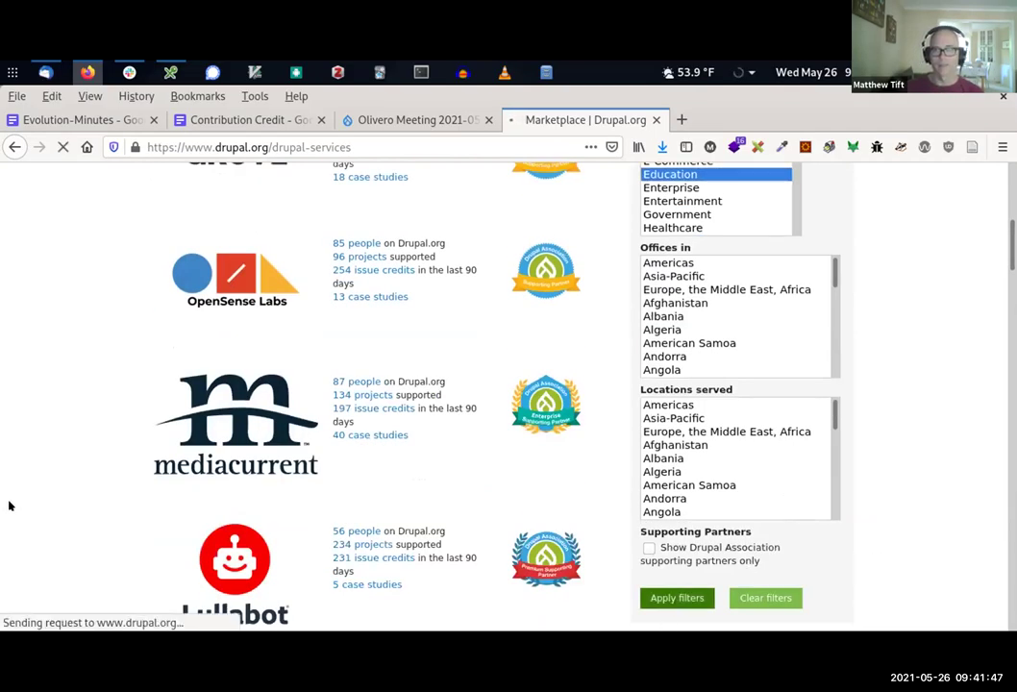
{"action": "scroll", "coordinate": [12, 472], "scroll_direction": "up", "scroll_amount": 6}
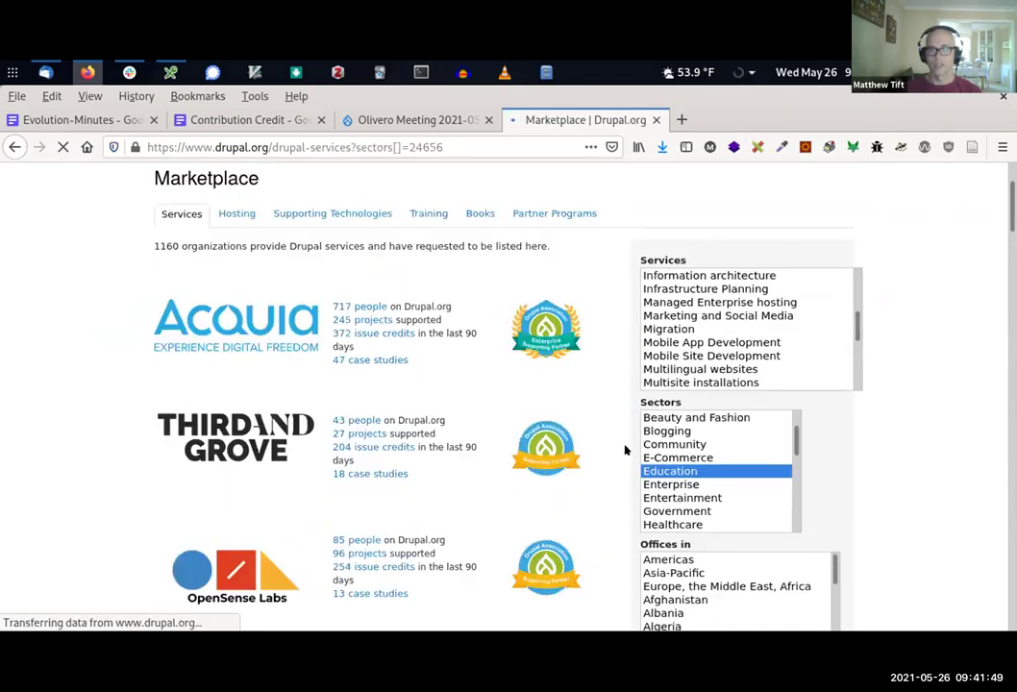
{"action": "scroll", "coordinate": [58, 495], "scroll_direction": "down", "scroll_amount": 3}
{"action": "scroll", "coordinate": [68, 499], "scroll_direction": "down", "scroll_amount": 15}
{"action": "scroll", "coordinate": [77, 497], "scroll_direction": "down", "scroll_amount": 12}
{"action": "scroll", "coordinate": [86, 485], "scroll_direction": "up", "scroll_amount": 5}
{"action": "scroll", "coordinate": [79, 484], "scroll_direction": "down", "scroll_amount": 5}
{"action": "scroll", "coordinate": [81, 484], "scroll_direction": "up", "scroll_amount": 2}
{"action": "scroll", "coordinate": [80, 481], "scroll_direction": "up", "scroll_amount": 2}
{"action": "scroll", "coordinate": [79, 480], "scroll_direction": "down", "scroll_amount": 4}
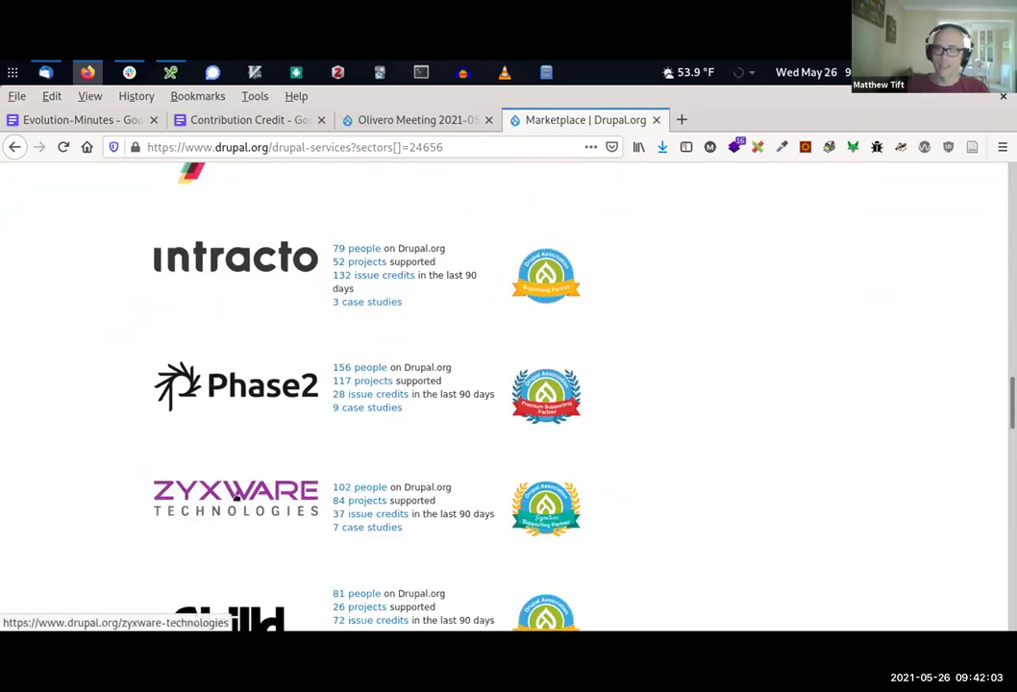
{"action": "scroll", "coordinate": [244, 392], "scroll_direction": "up", "scroll_amount": 20}
{"action": "scroll", "coordinate": [245, 402], "scroll_direction": "up", "scroll_amount": 8}
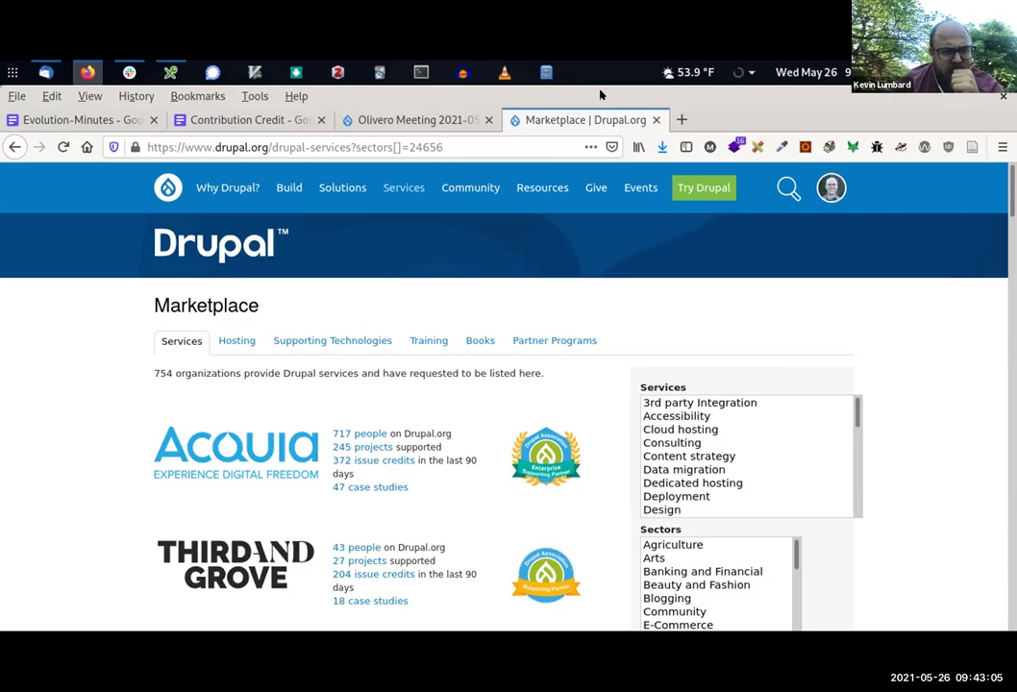
{"action": "scroll", "coordinate": [406, 307], "scroll_direction": "down", "scroll_amount": 5}
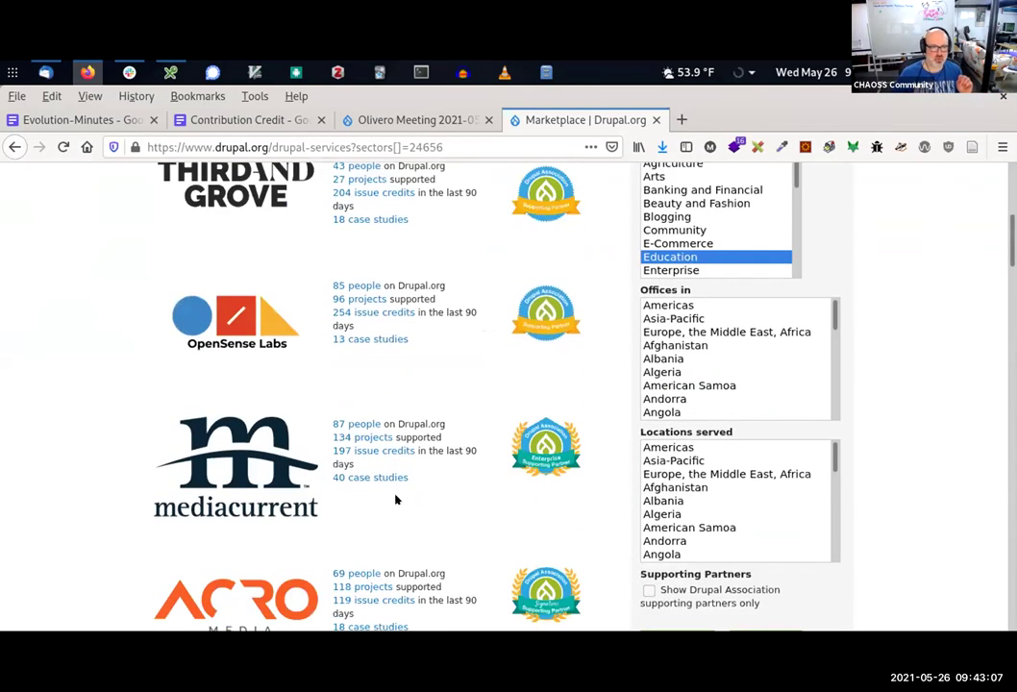
{"action": "scroll", "coordinate": [404, 507], "scroll_direction": "down", "scroll_amount": 5}
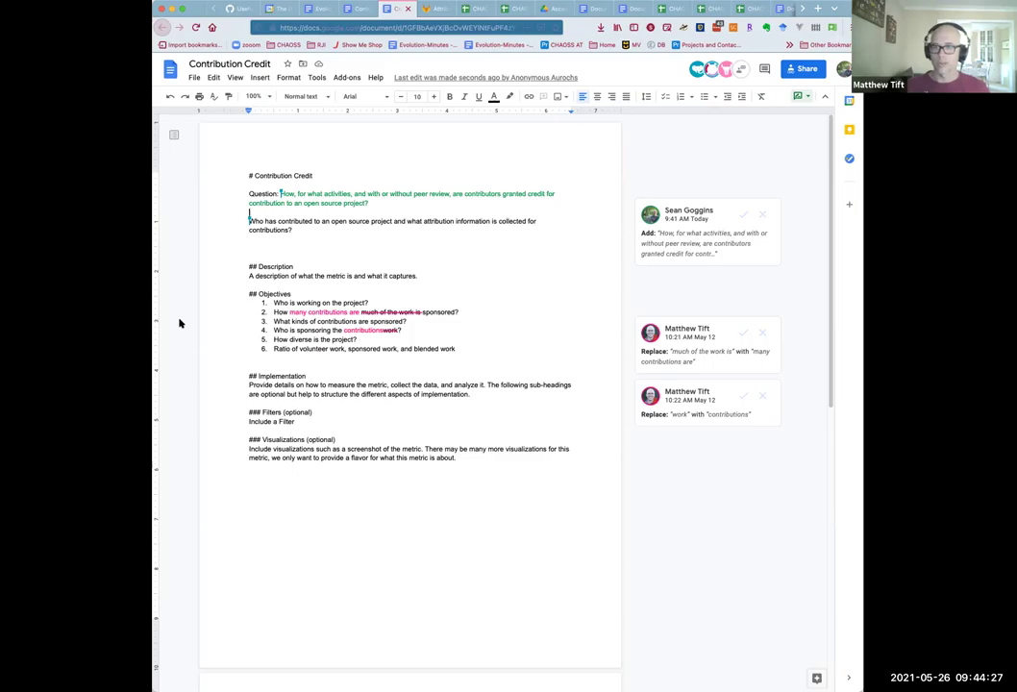
- Move above the old question and select 'contributors' in the suggested question
{"action": "key", "text": "Up"}
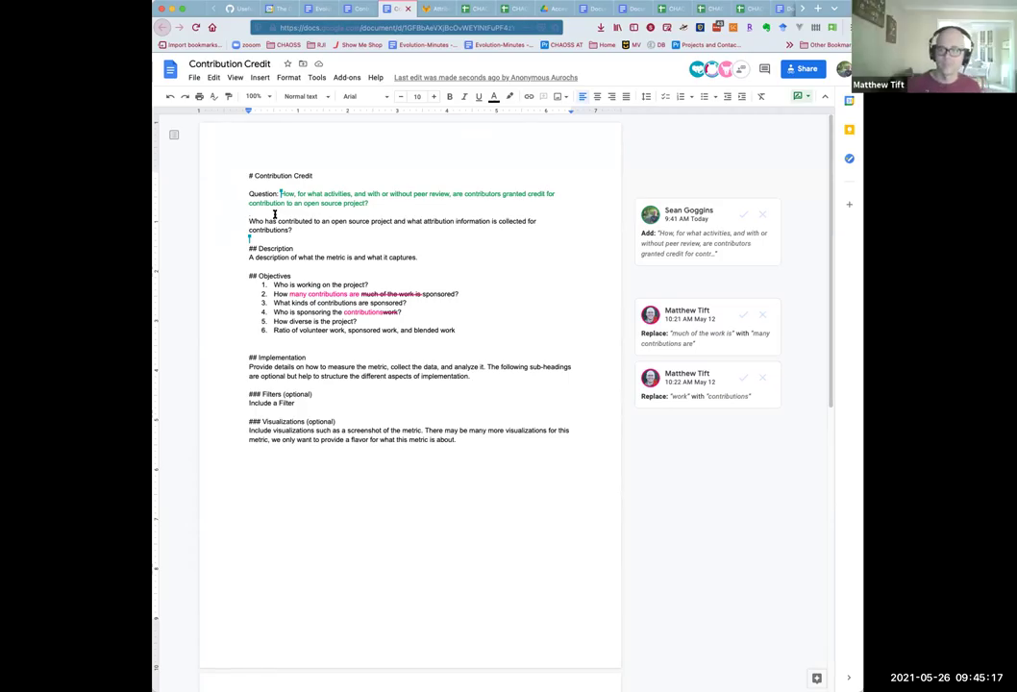
{"action": "double_click", "coordinate": [478, 195]}
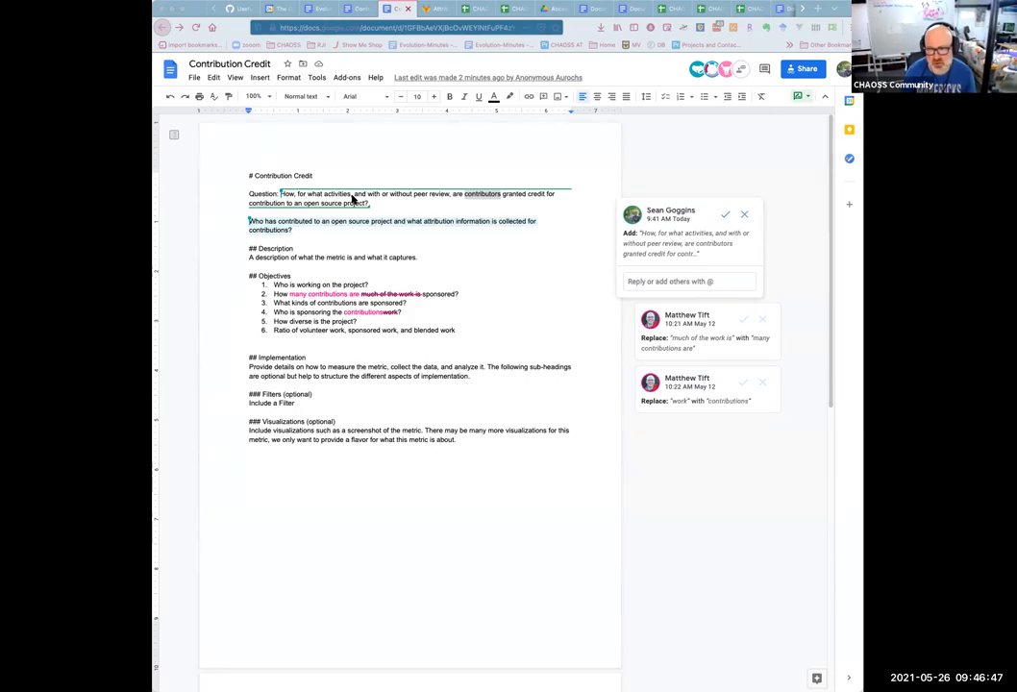
{"action": "scroll", "coordinate": [343, 279], "scroll_direction": "down", "scroll_amount": 5}
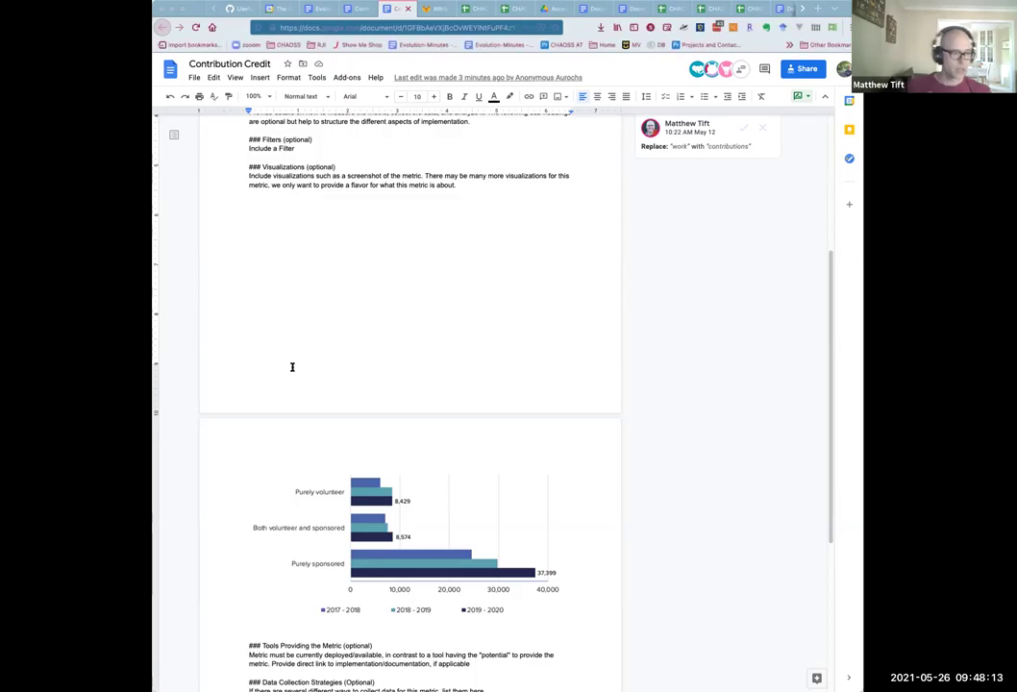
- Return to the top of Contribution Credit, dismiss the reply box, and select 'collected' in the second question
{"action": "scroll", "coordinate": [297, 352], "scroll_direction": "up", "scroll_amount": 3}
{"action": "scroll", "coordinate": [300, 353], "scroll_direction": "up", "scroll_amount": 2}
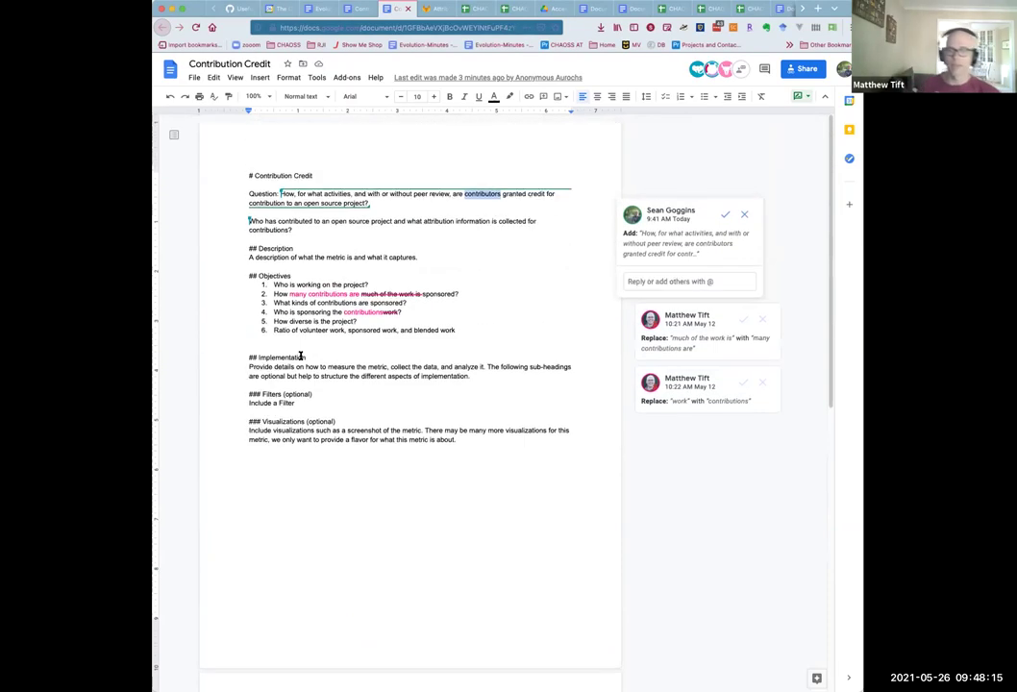
{"action": "left_click", "coordinate": [354, 261]}
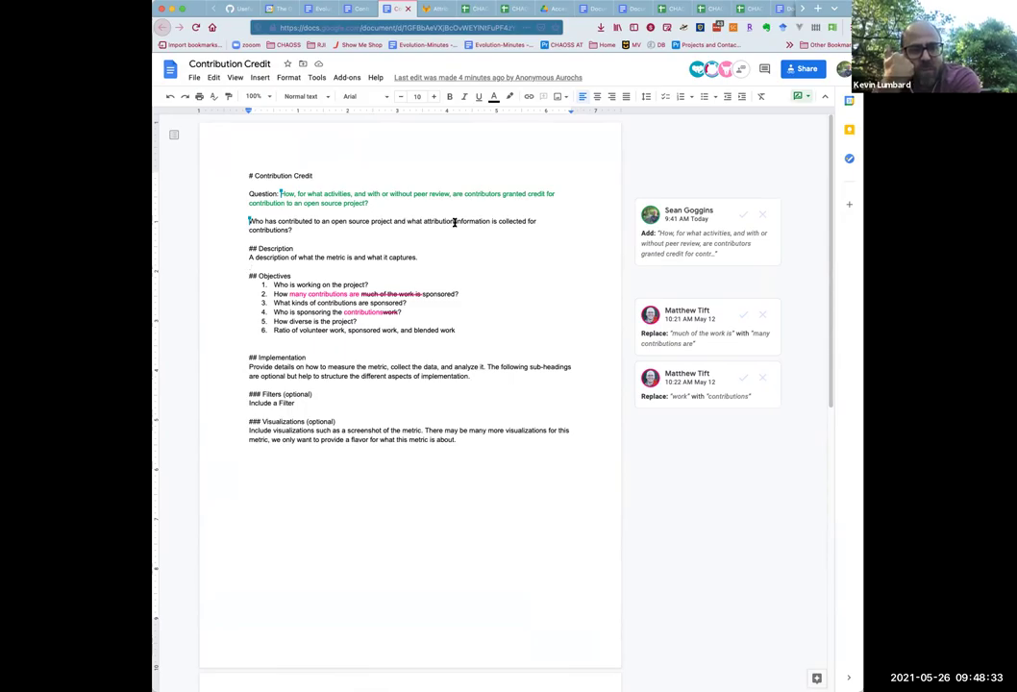
{"action": "double_click", "coordinate": [503, 221]}
- Comment on 'collected': this is more like "assigned", probably through or not through a review process
{"action": "left_click", "coordinate": [621, 228]}
{"action": "type", "text": "this is"}
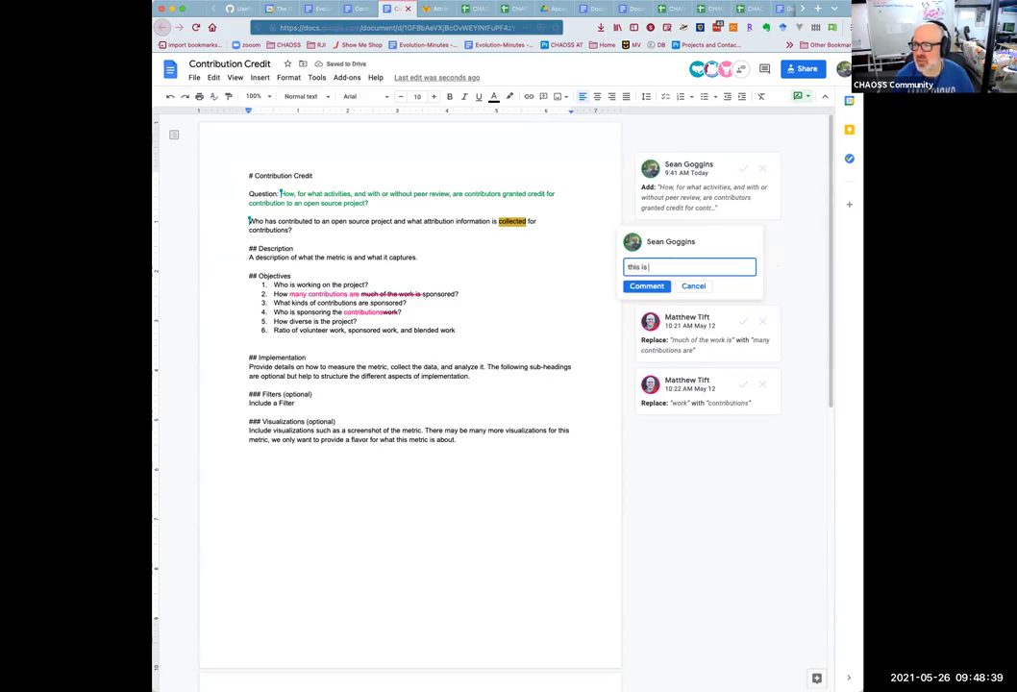
{"action": "type", "text": " more like \"assi"}
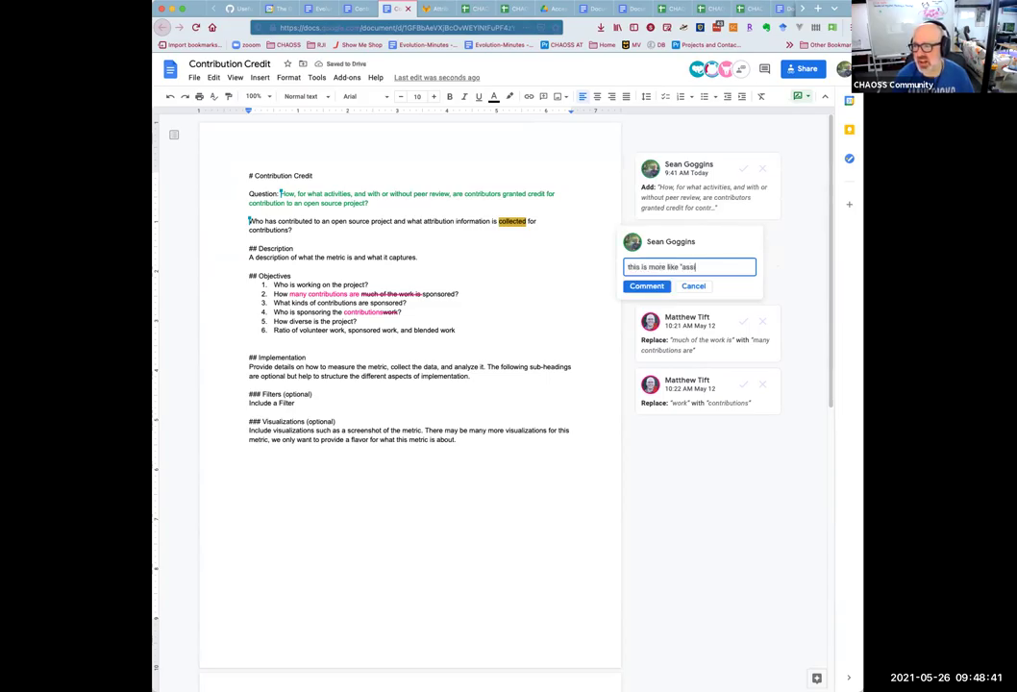
{"action": "type", "text": "gned\""}
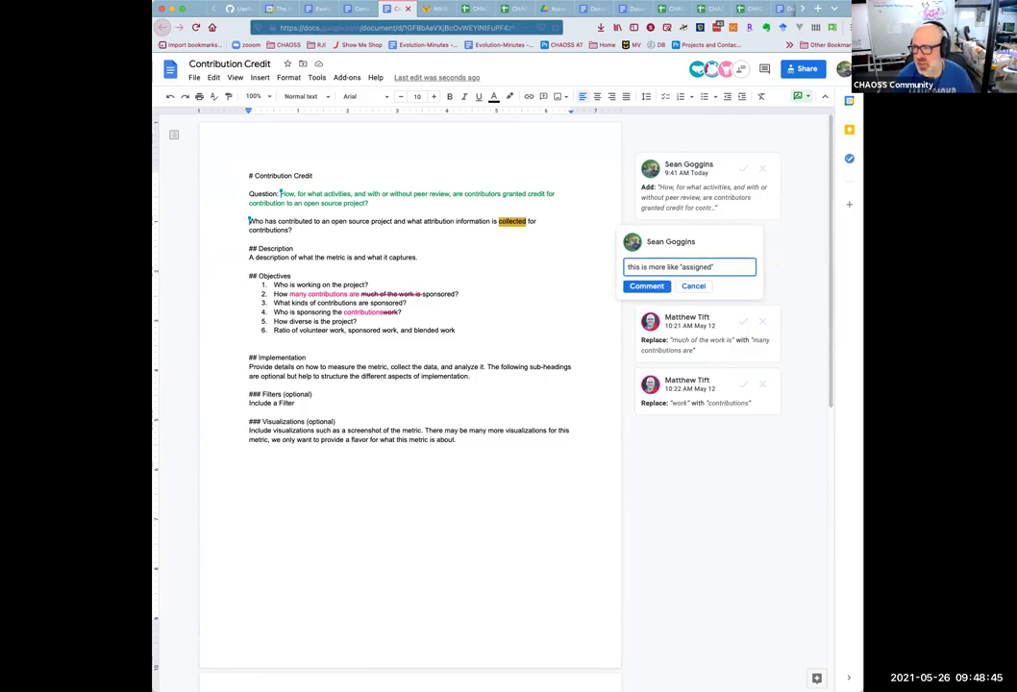
{"action": "type", "text": " ... pro"}
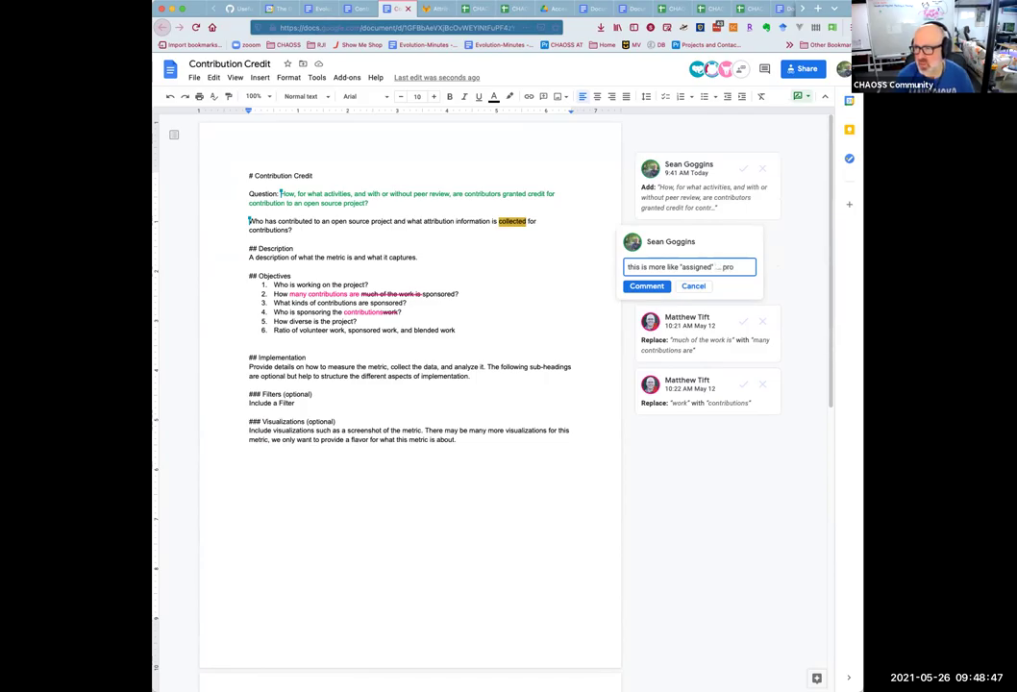
{"action": "type", "text": "bably through "}
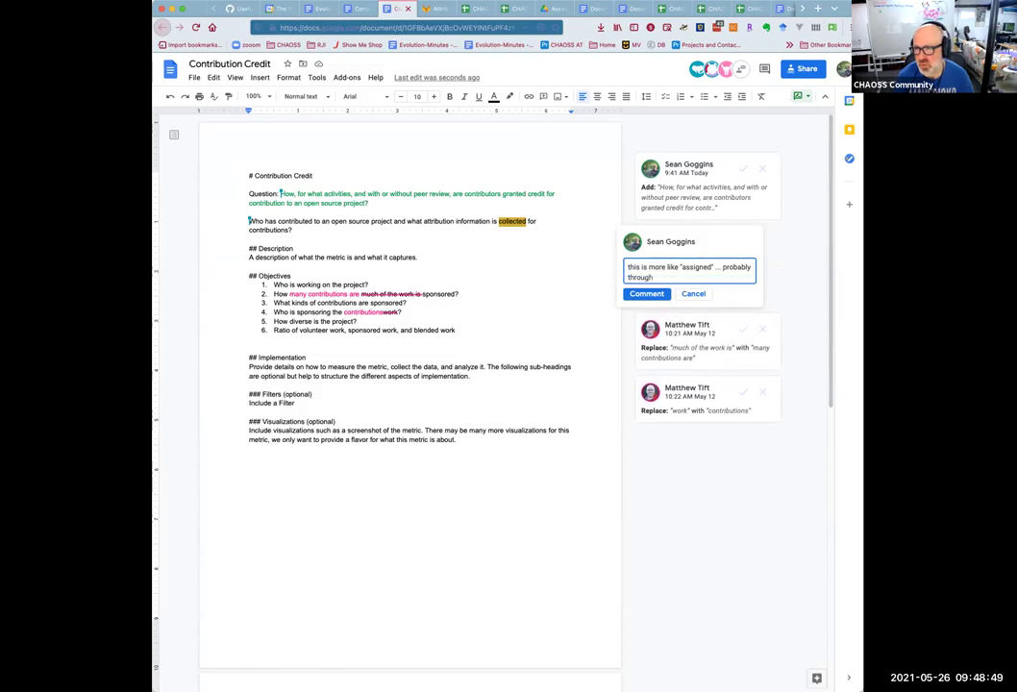
{"action": "type", "text": "or not"}
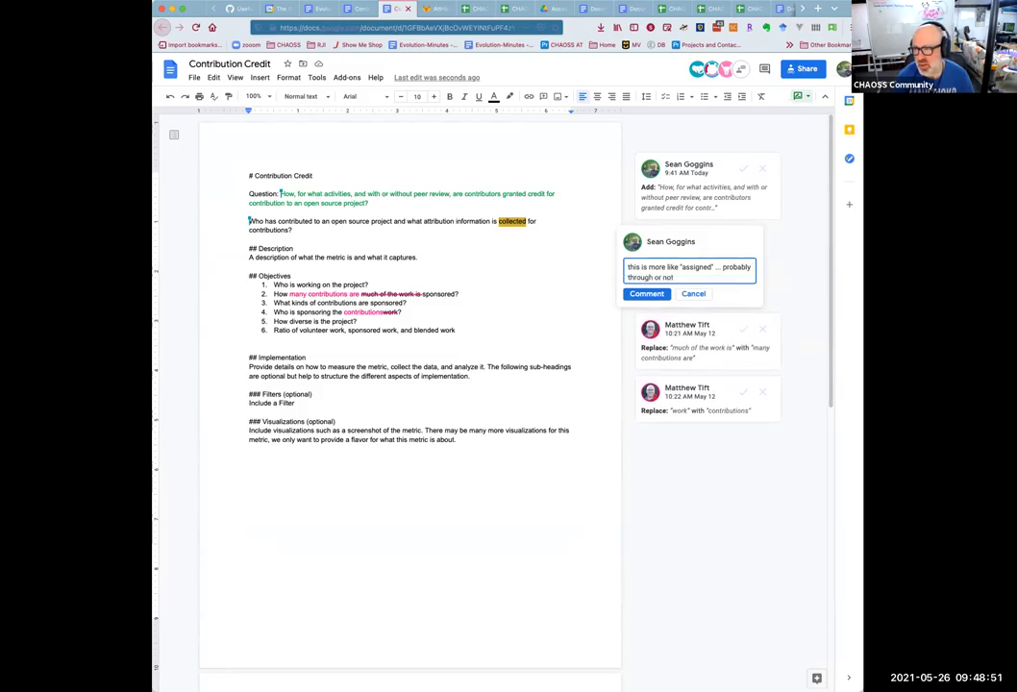
{"action": "type", "text": " through a"}
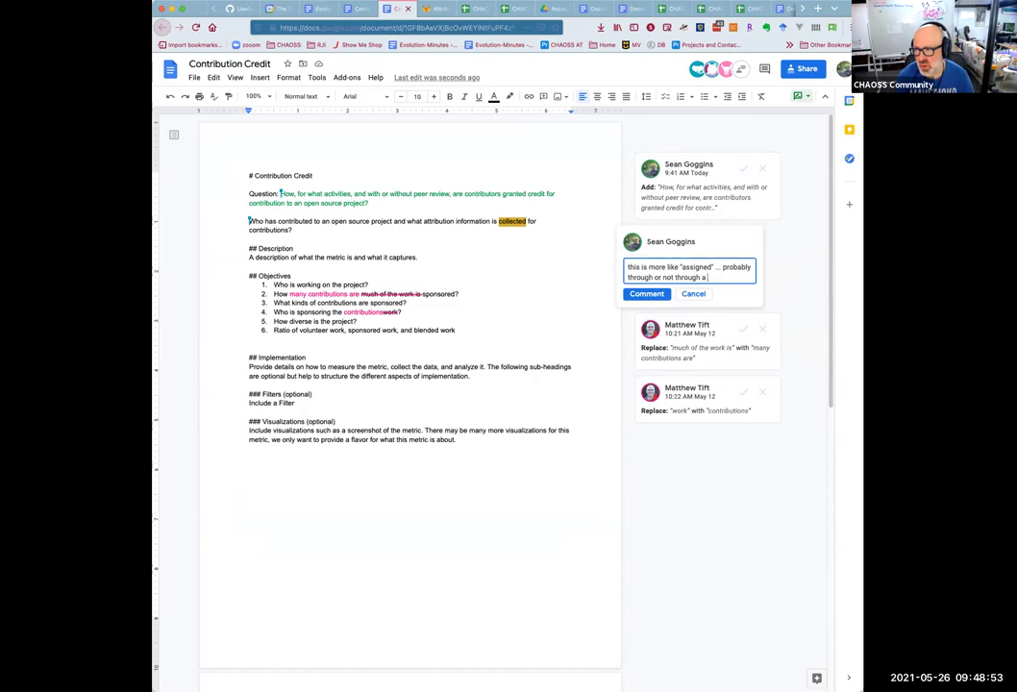
{"action": "type", "text": " review process."}
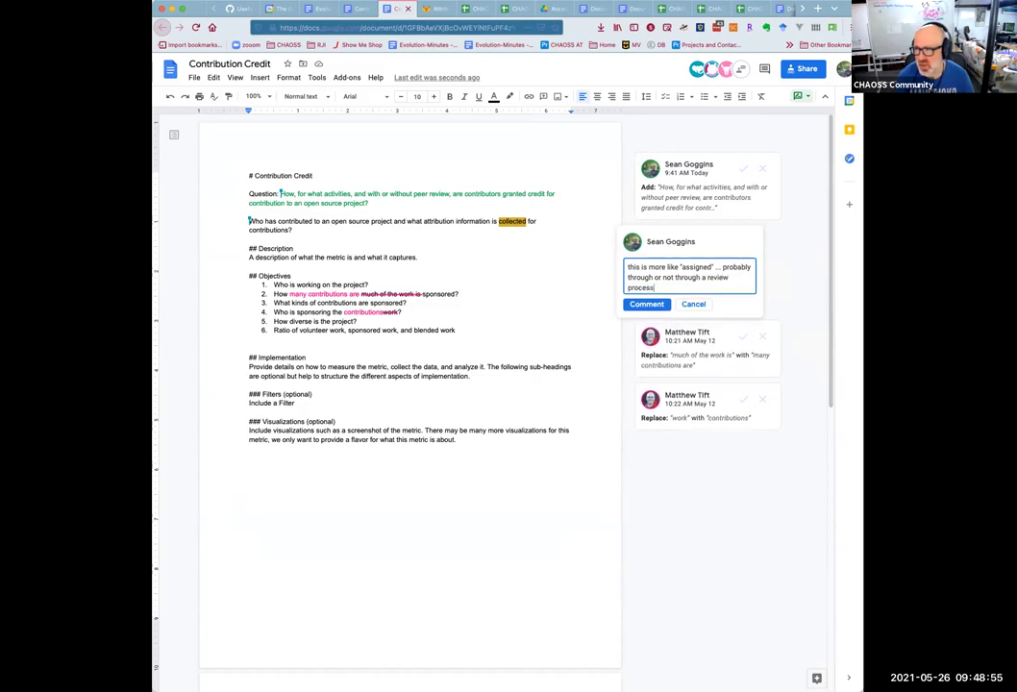
{"action": "left_click", "coordinate": [637, 306]}
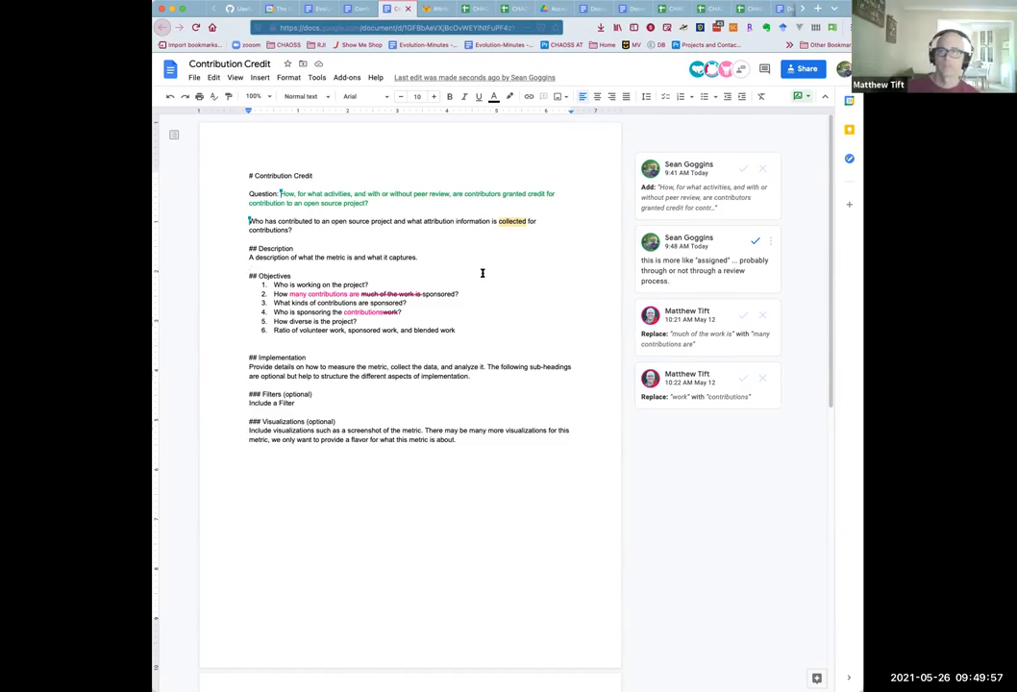
- Comment on the '# Contribution Credit' heading: key discussion is "assigned" vs "provided", peer-reviewed or repo-counted metrics
{"action": "triple_click", "coordinate": [288, 176]}
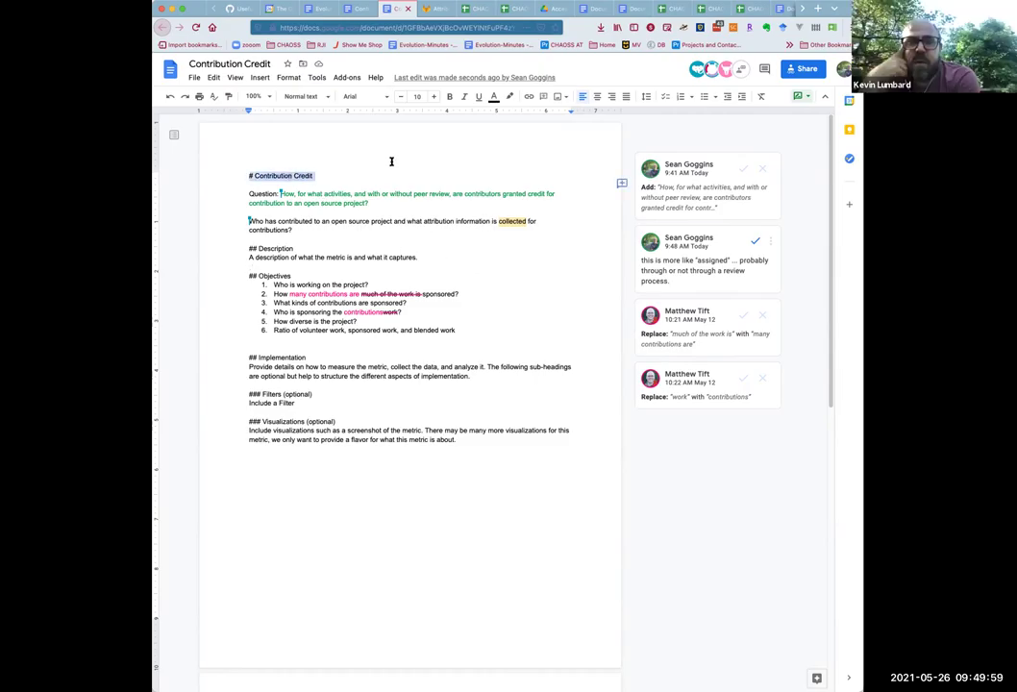
{"action": "left_click", "coordinate": [620, 183]}
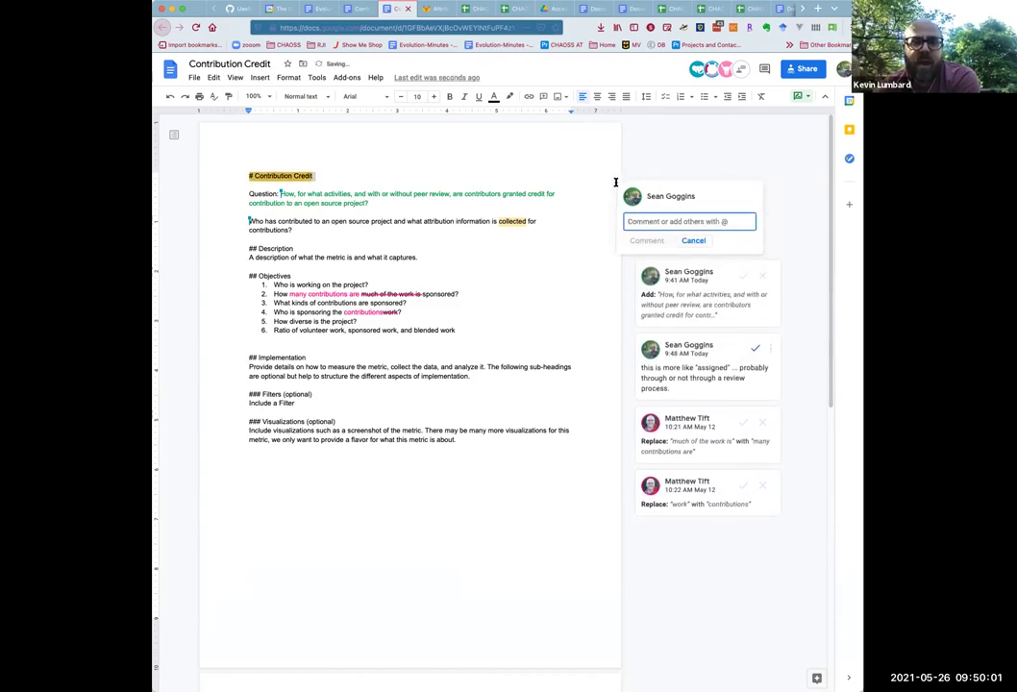
{"action": "type", "text": "Key discussion is \"assigned\", and \"provided"}
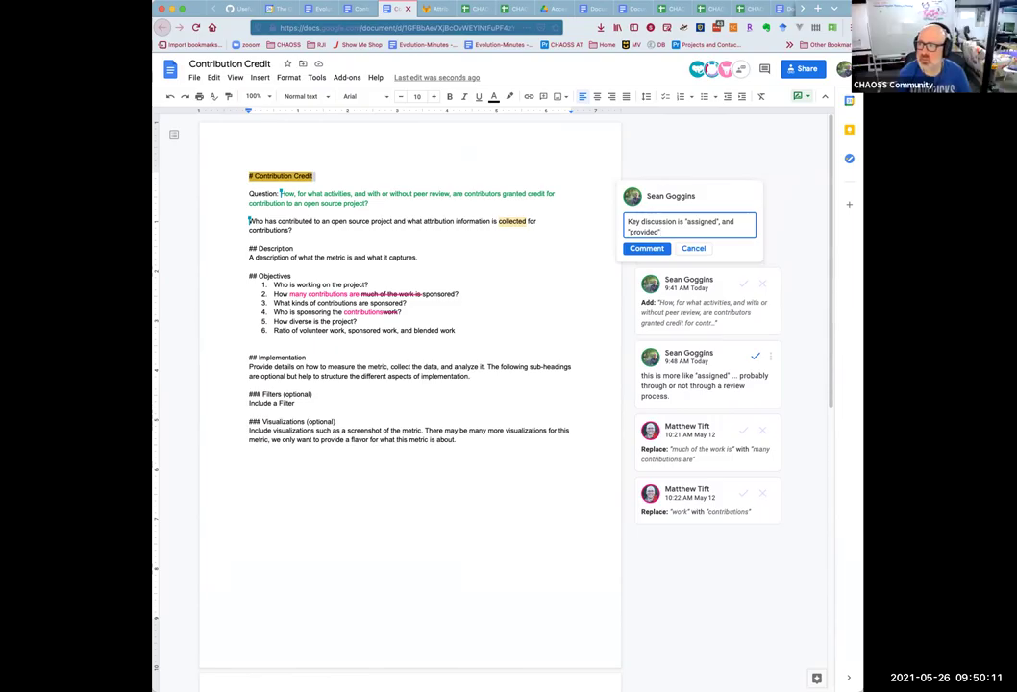
{"action": "type", "text": "\" ... how to distinguish between"}
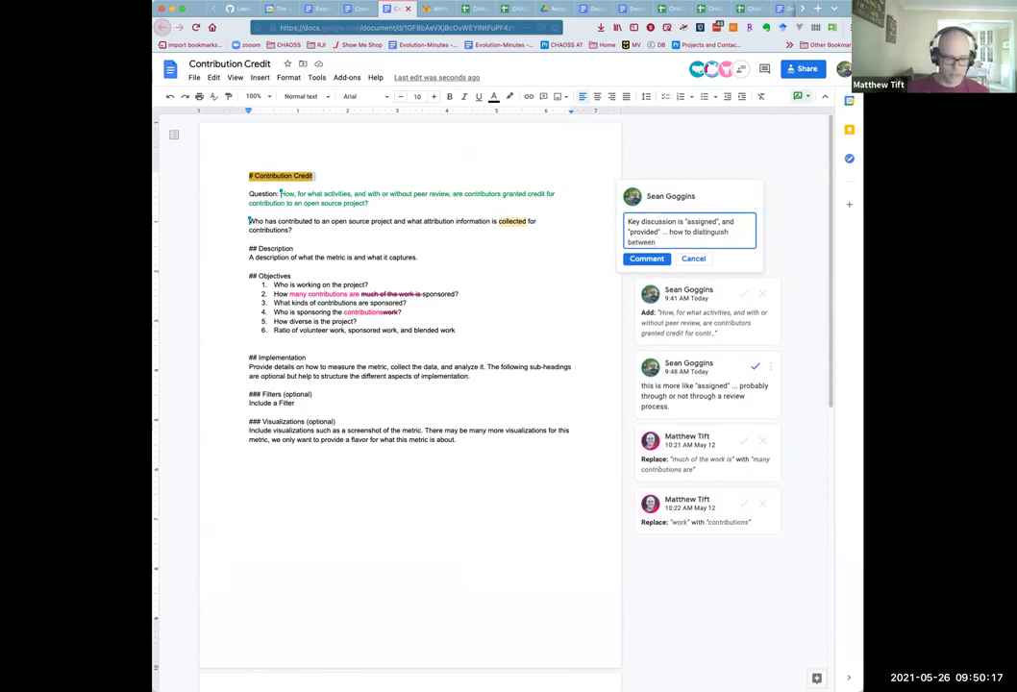
{"action": "type", "text": " this metric"}
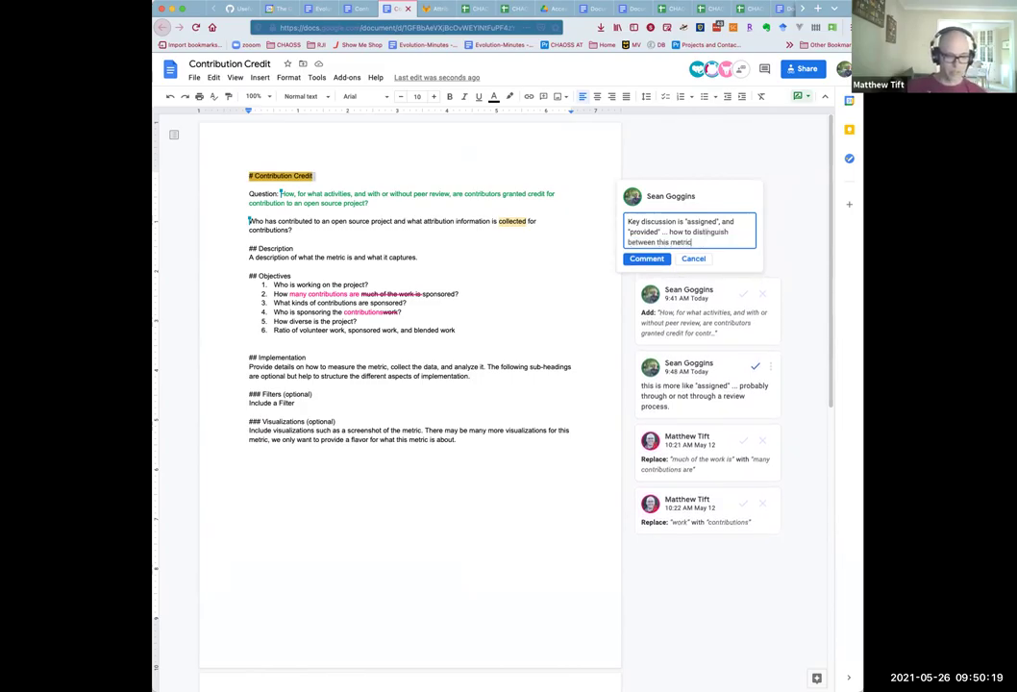
{"action": "type", "text": " and metrics "}
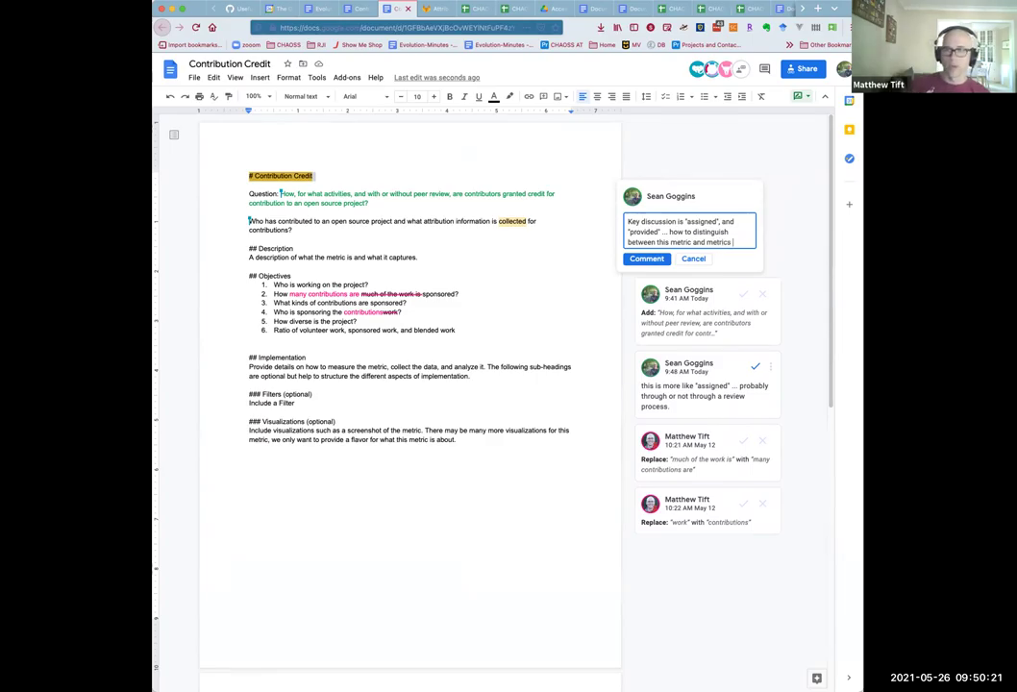
{"action": "type", "text": "that do not have"}
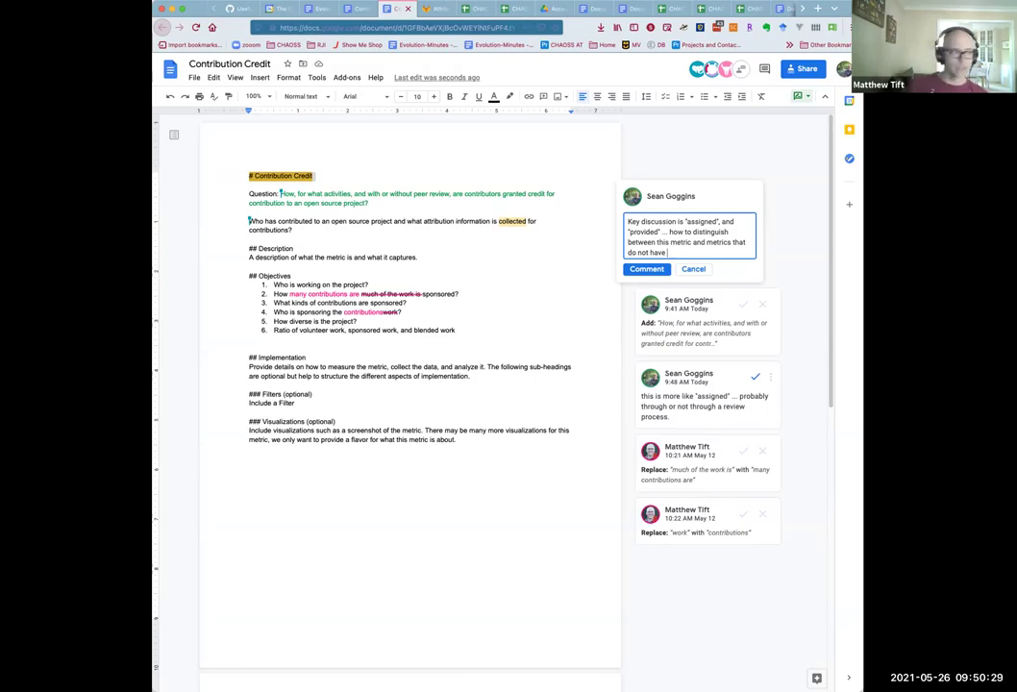
{"action": "type", "text": "peer review process, and just count what's in the repo ans the iss"}
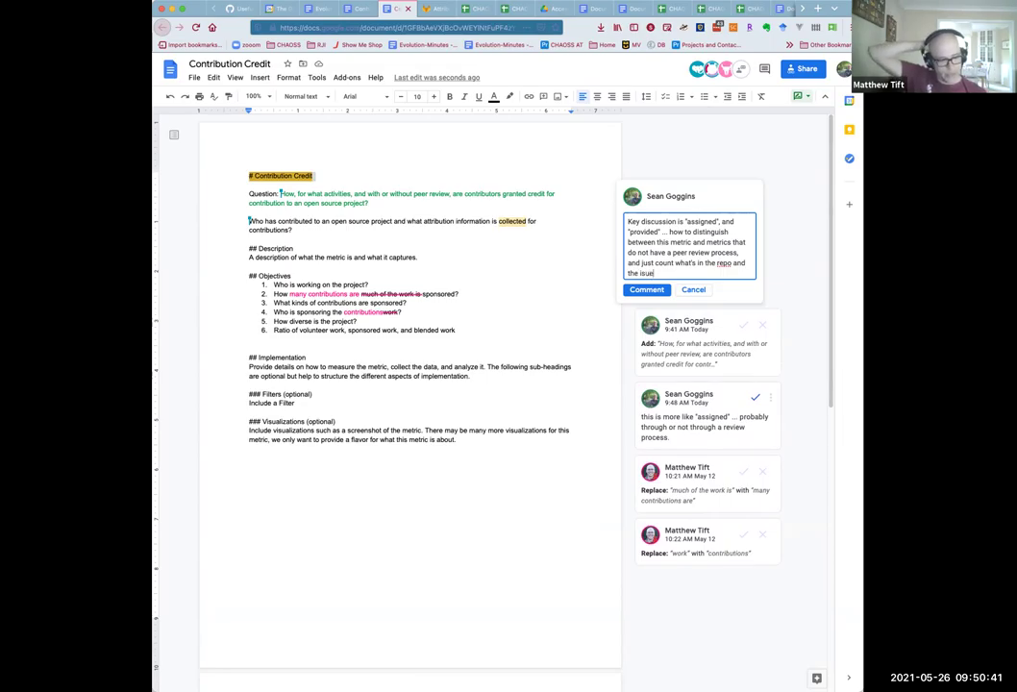
{"action": "type", "text": "ue management system."}
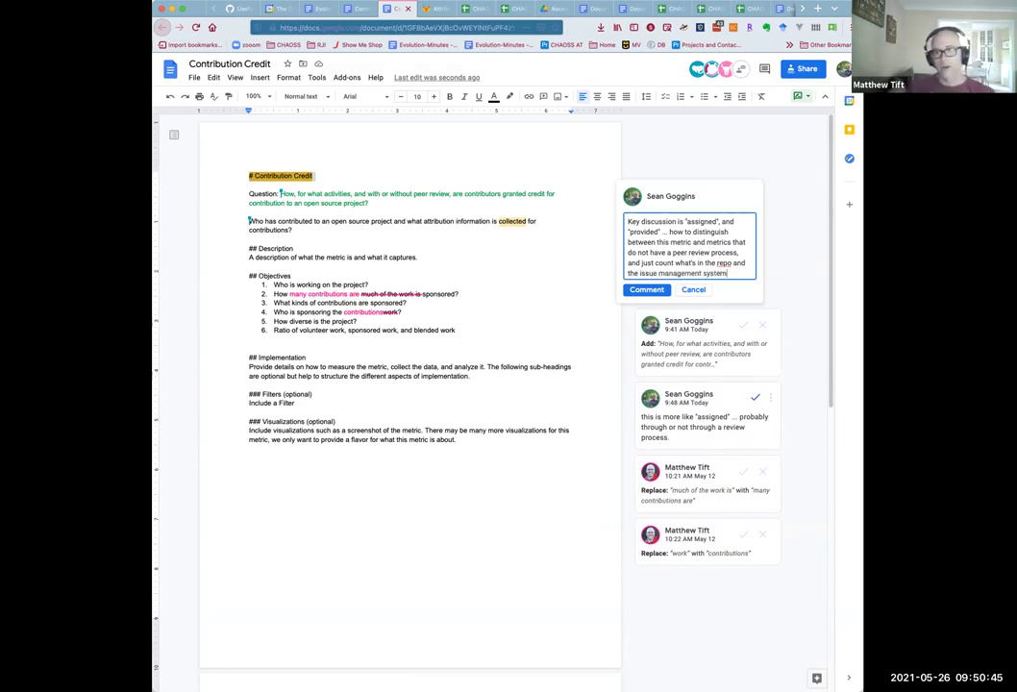
{"action": "left_click", "coordinate": [652, 289]}
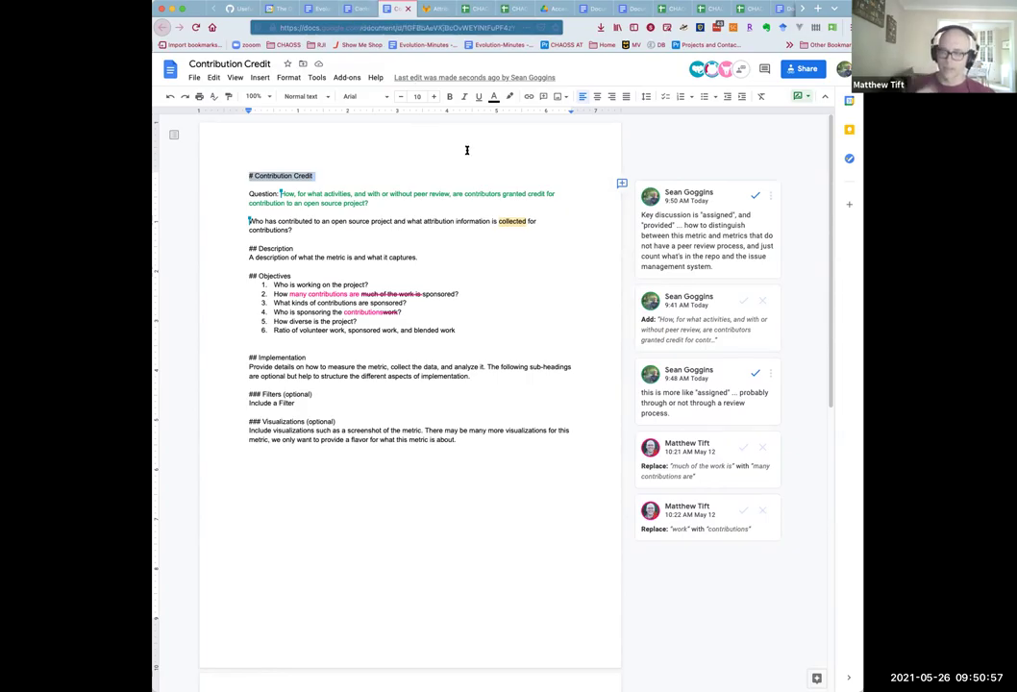
- Reply to the heading comment, mentioning a collaborator, about "how the work gets done" (volunteer, employer-paid)
{"action": "left_click", "coordinate": [658, 256]}
{"action": "left_click", "coordinate": [641, 295]}
{"action": "type", "text": "@tif"}
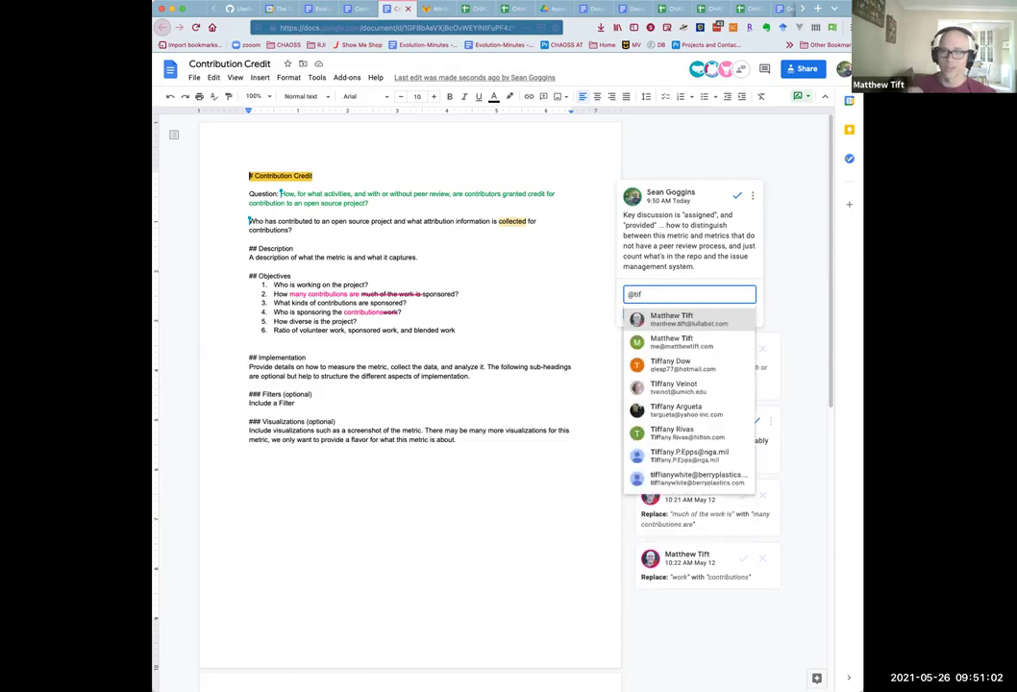
{"action": "key", "text": "Return"}
{"action": "type", "text": "Also"}
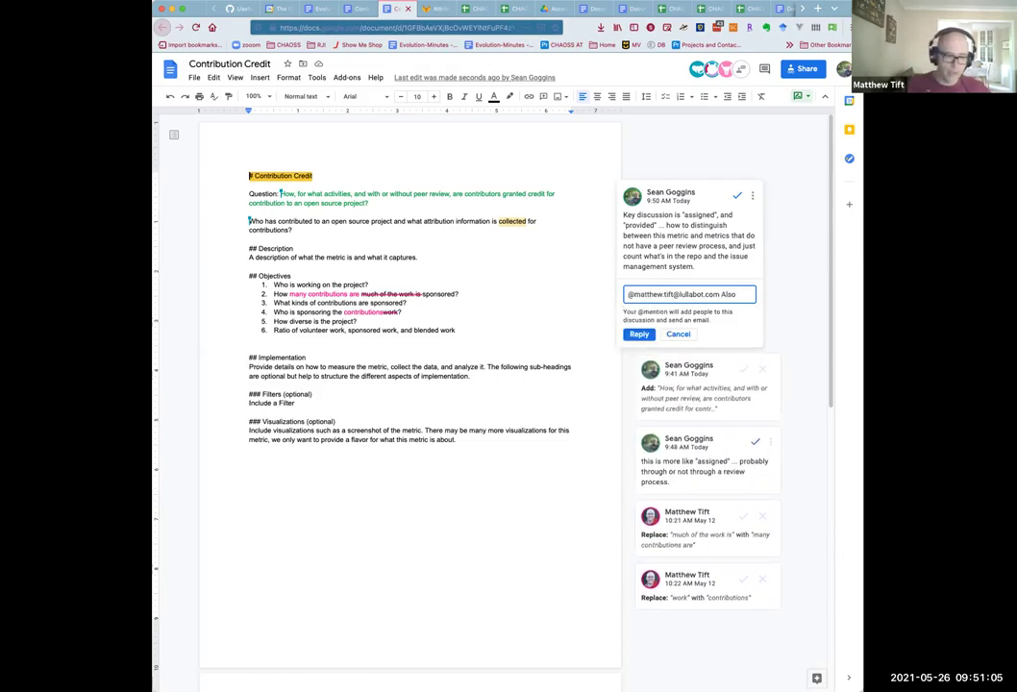
{"action": "type", "text": " discusses"}
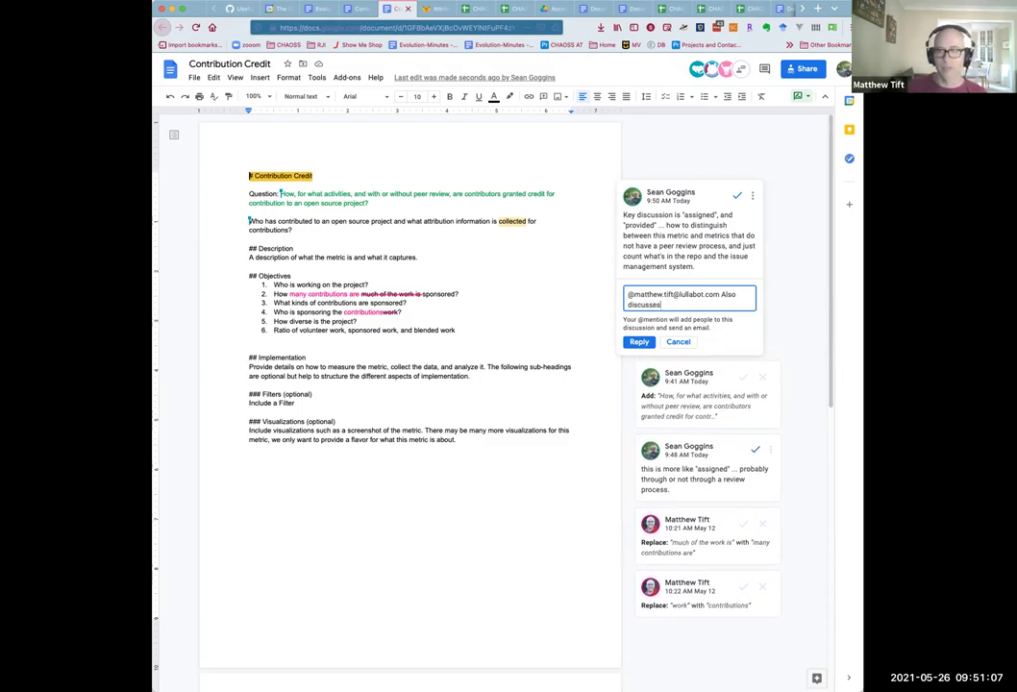
{"action": "type", "text": " thinking a"}
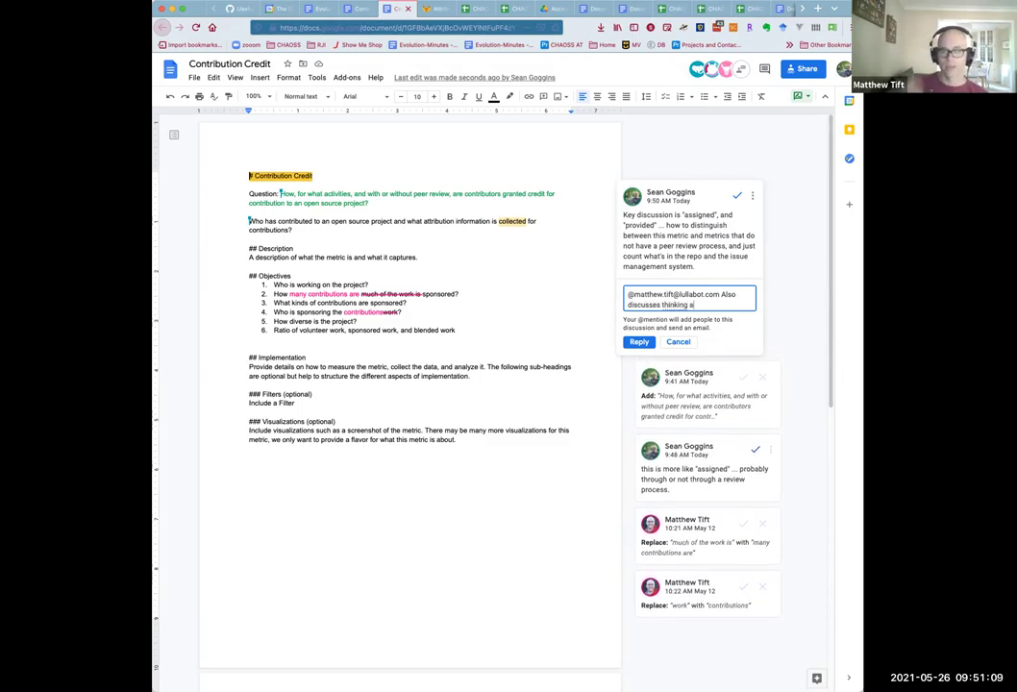
{"action": "type", "text": "bout \"how the"}
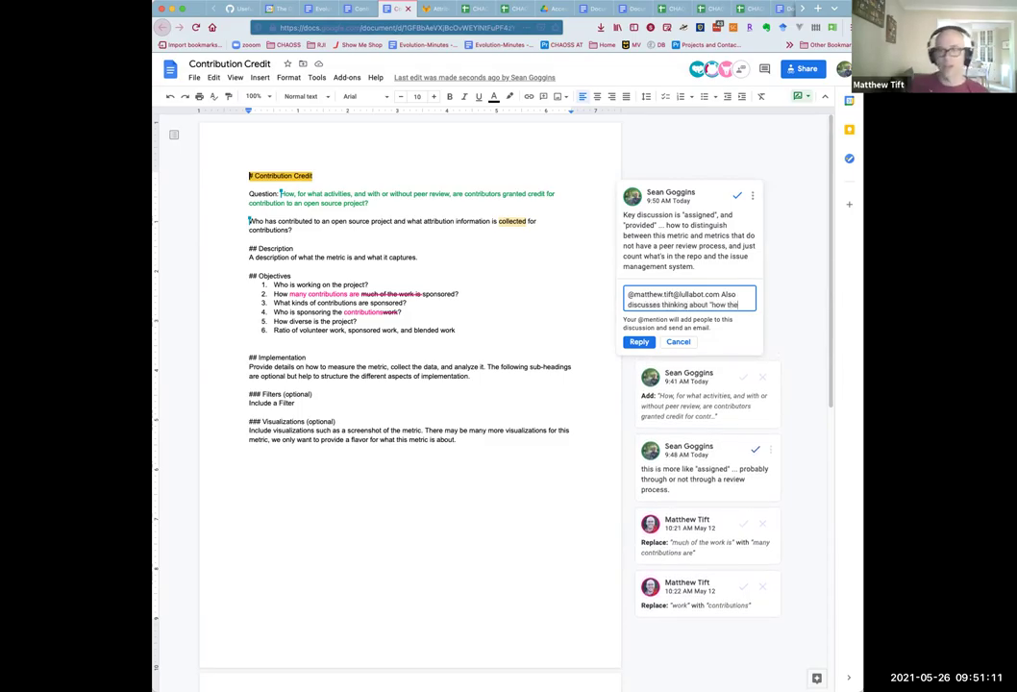
{"action": "type", "text": " work gets done\" (as a volunteer; paid by an employer"}
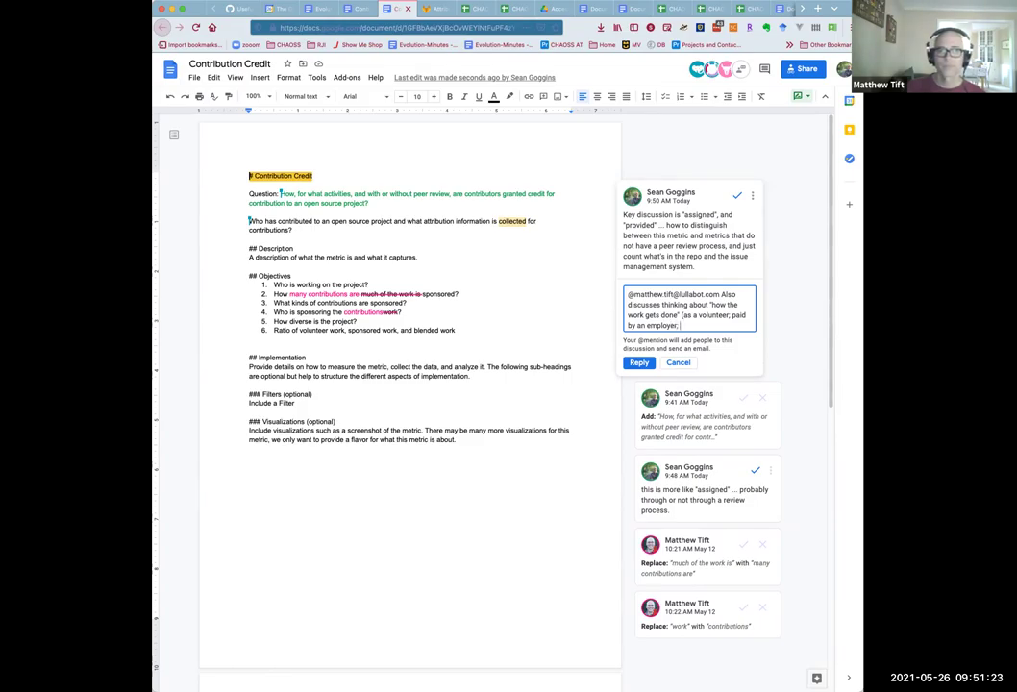
{"action": "type", "text": "; upon threa"}
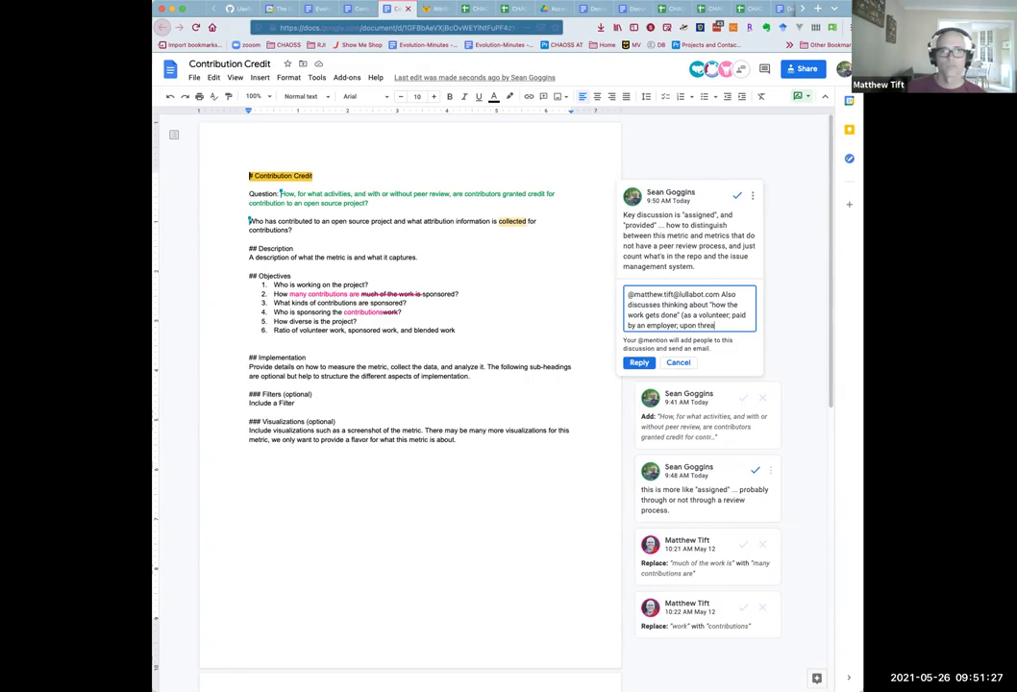
{"action": "type", "text": "t of shaving"}
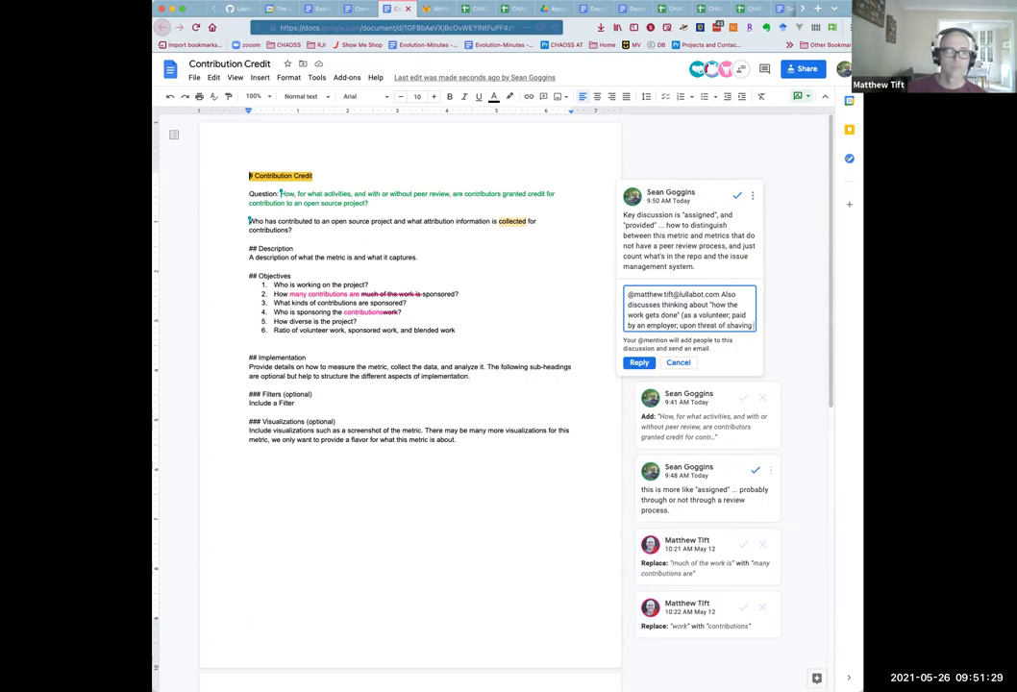
{"action": "type", "text": " my head, etc."}
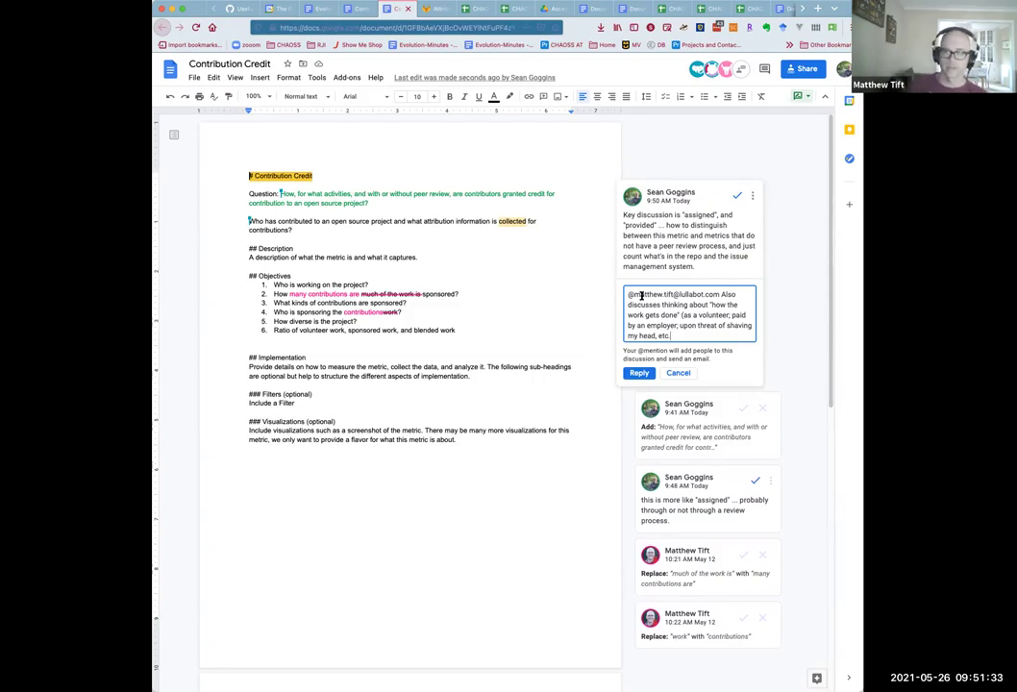
{"action": "left_click", "coordinate": [640, 373]}
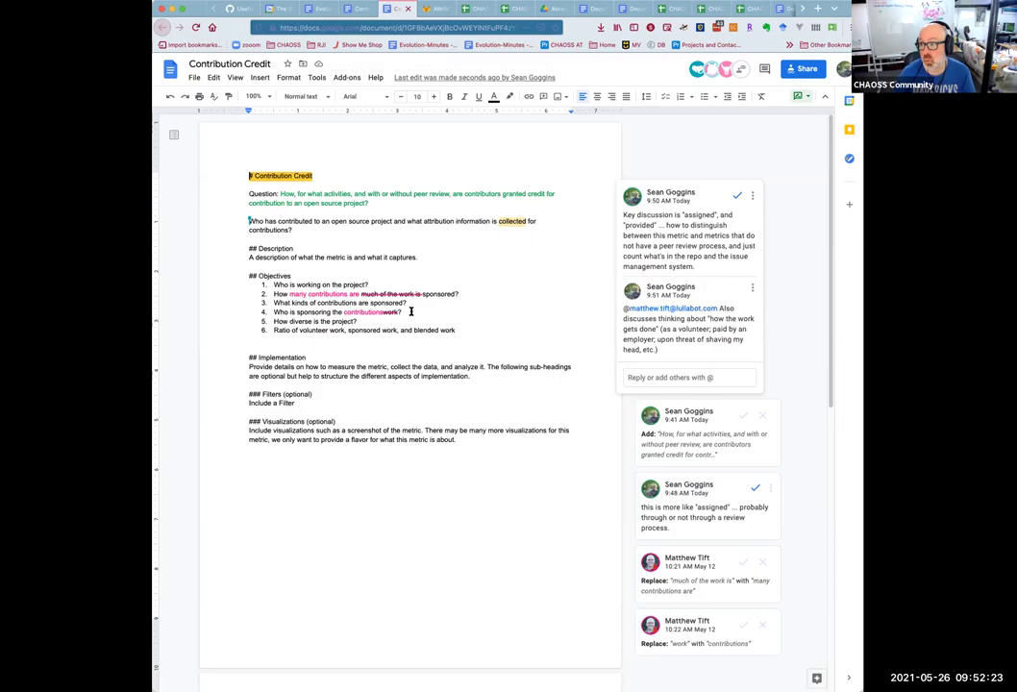
- Switch back to the editable Contribution Credit document and bring up the pending suggested question
{"action": "left_click", "coordinate": [356, 10]}
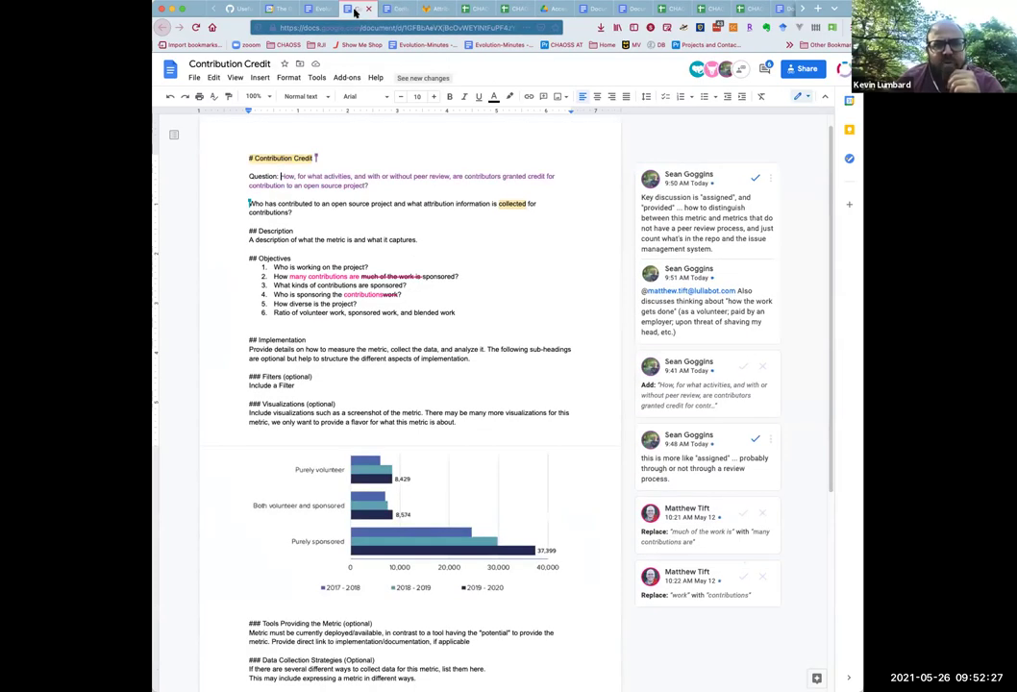
{"action": "left_click", "coordinate": [319, 9]}
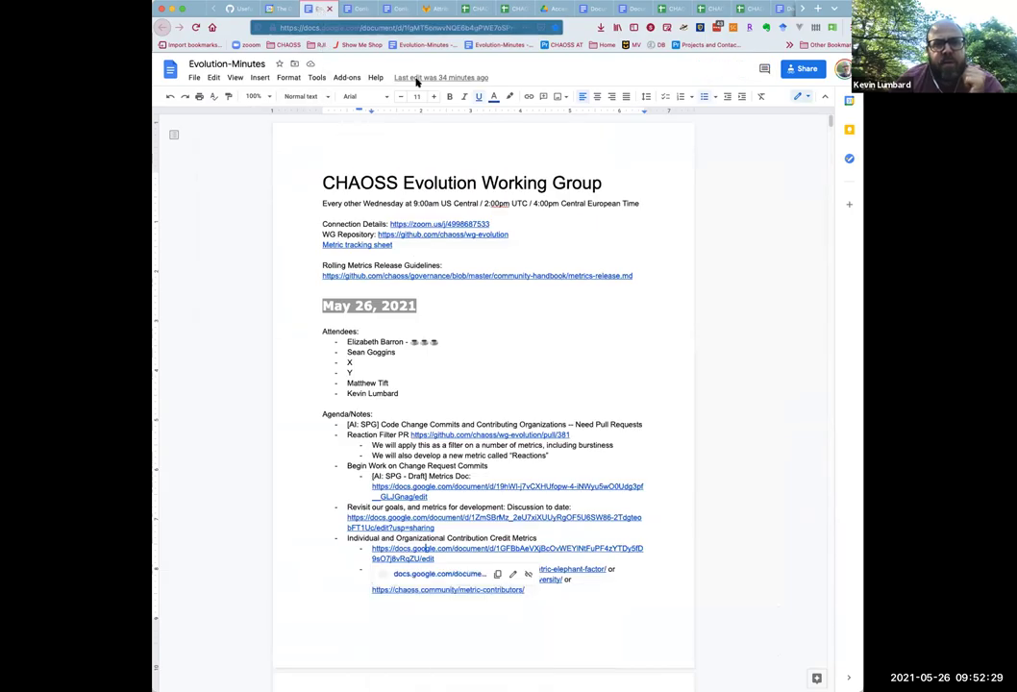
{"action": "left_click", "coordinate": [357, 9]}
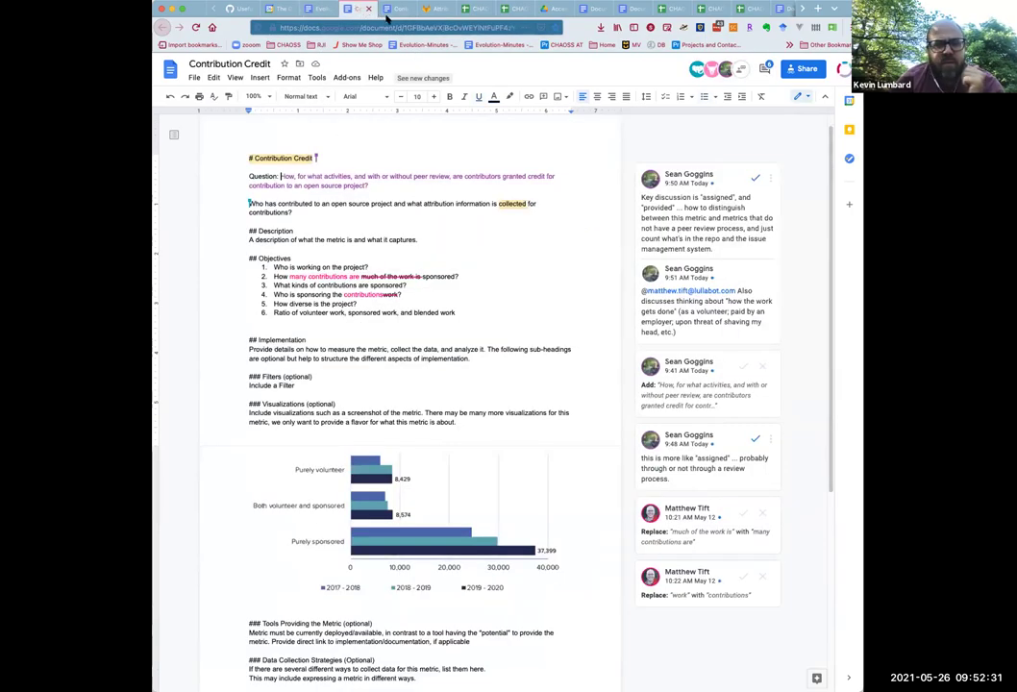
{"action": "left_click", "coordinate": [391, 10]}
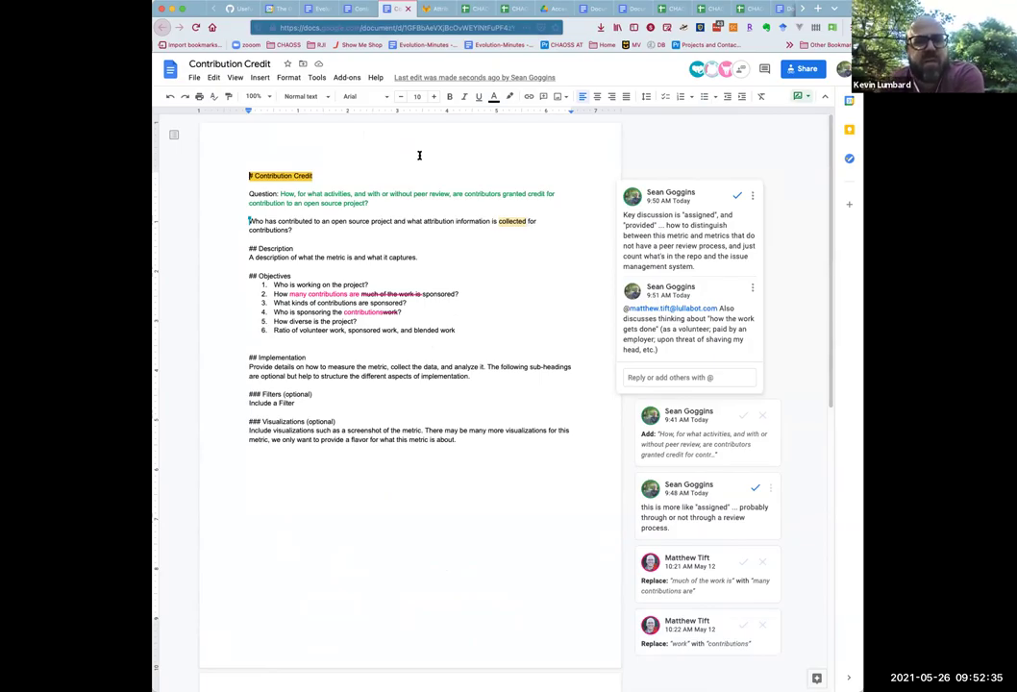
{"action": "left_click", "coordinate": [279, 193]}
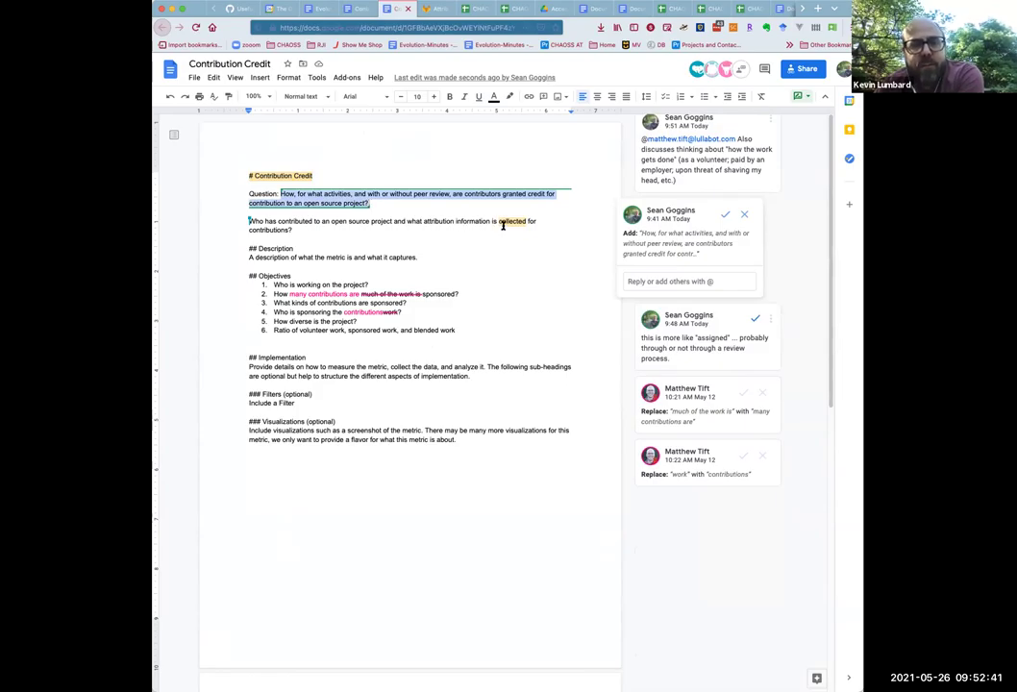
- Reject the suggested question and delete the empty paragraph after 'Question:'
{"action": "left_click", "coordinate": [743, 214]}
{"action": "mouse_move", "coordinate": [250, 211]}
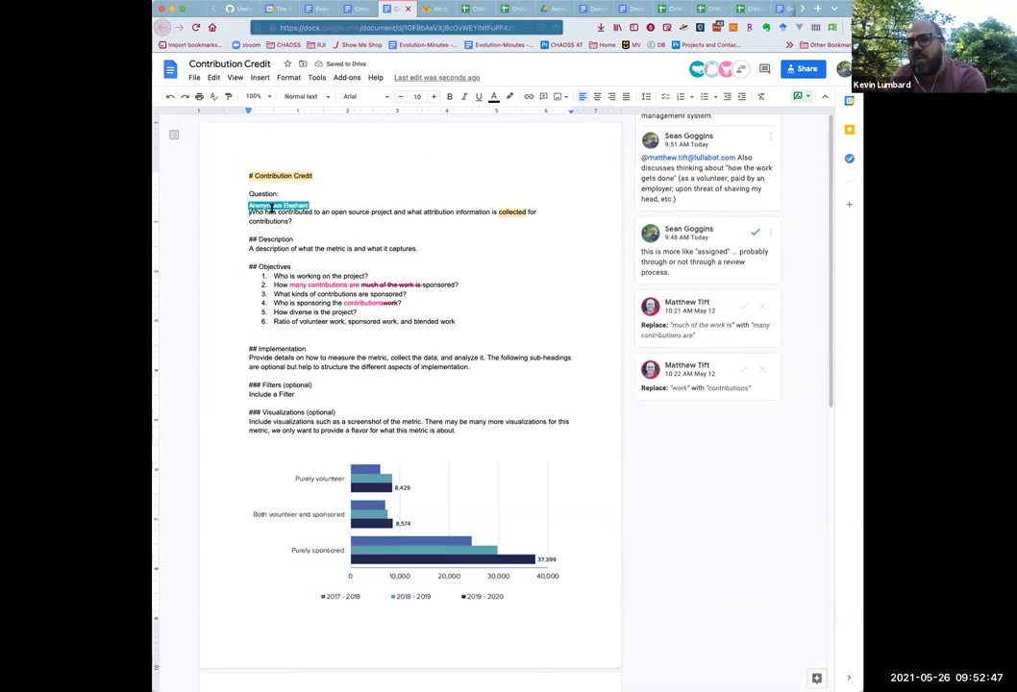
{"action": "left_click", "coordinate": [279, 193]}
{"action": "key", "text": "Delete"}
{"action": "key", "text": "Delete"}
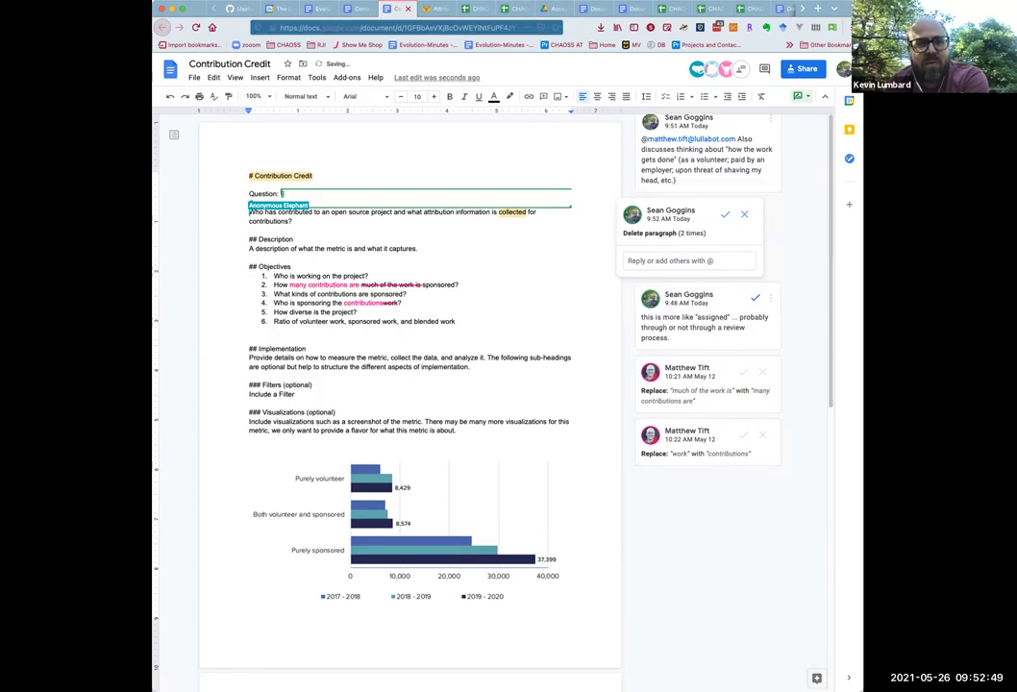
- Suggest adding 'about people and organizations', 'assigned' for 'collected', and 'a contribution' for 'contributions'
{"action": "left_click", "coordinate": [510, 211]}
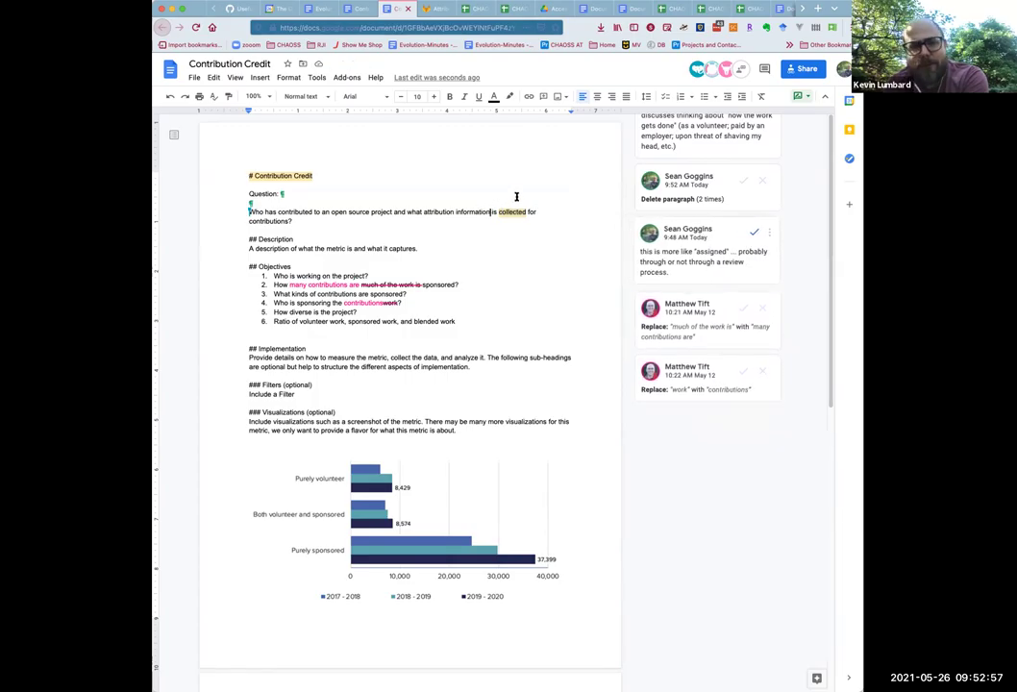
{"action": "type", "text": "about peop"}
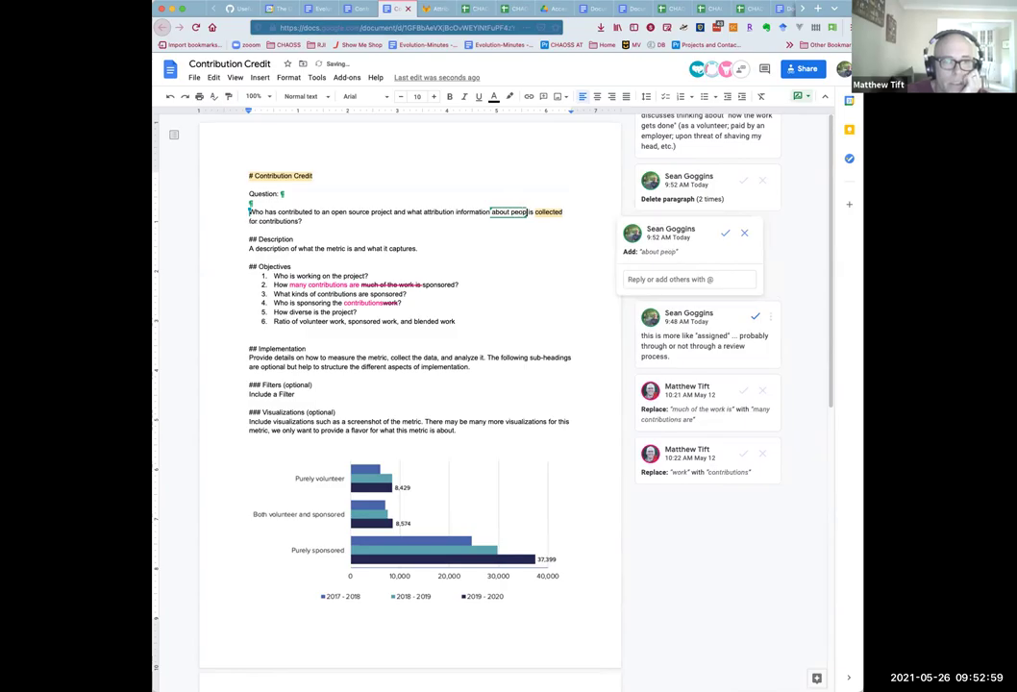
{"action": "type", "text": "le and organizati"}
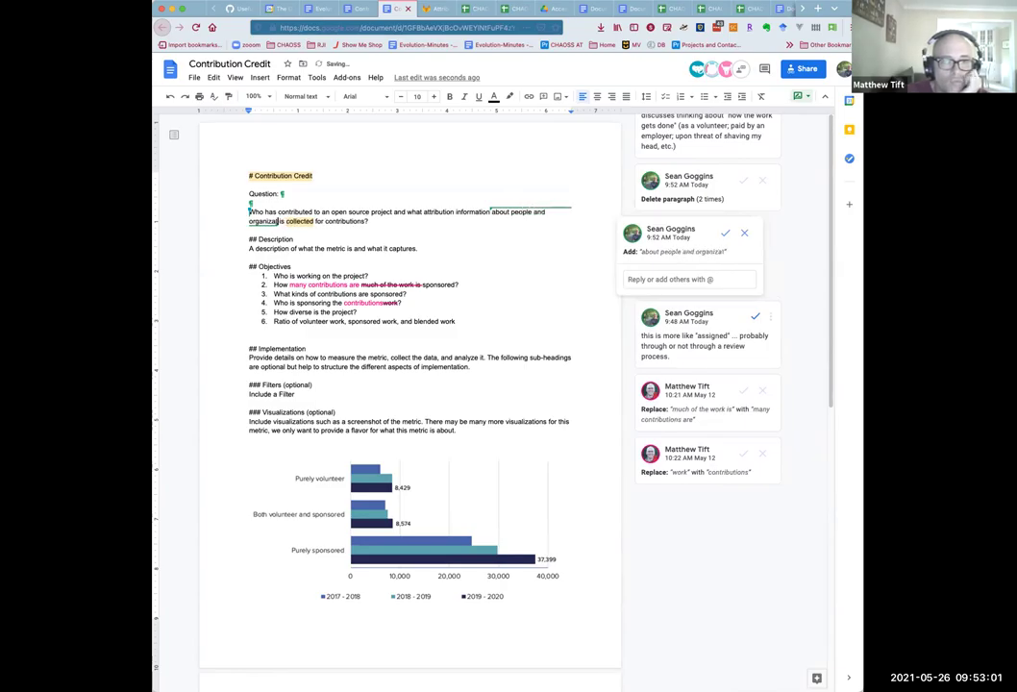
{"action": "type", "text": "ons"}
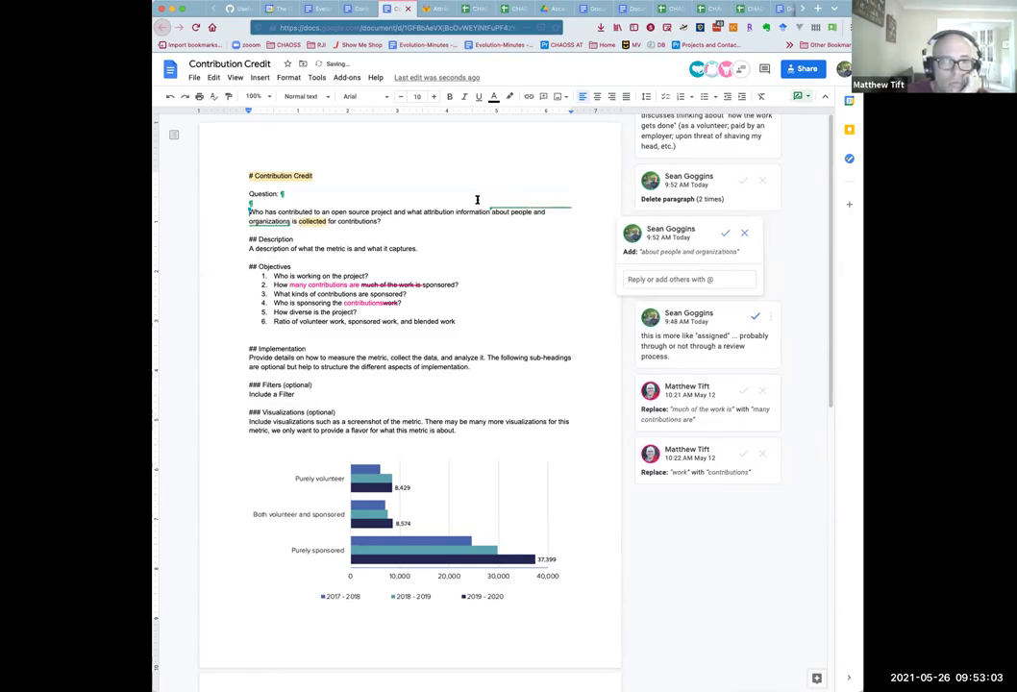
{"action": "left_click", "coordinate": [306, 221]}
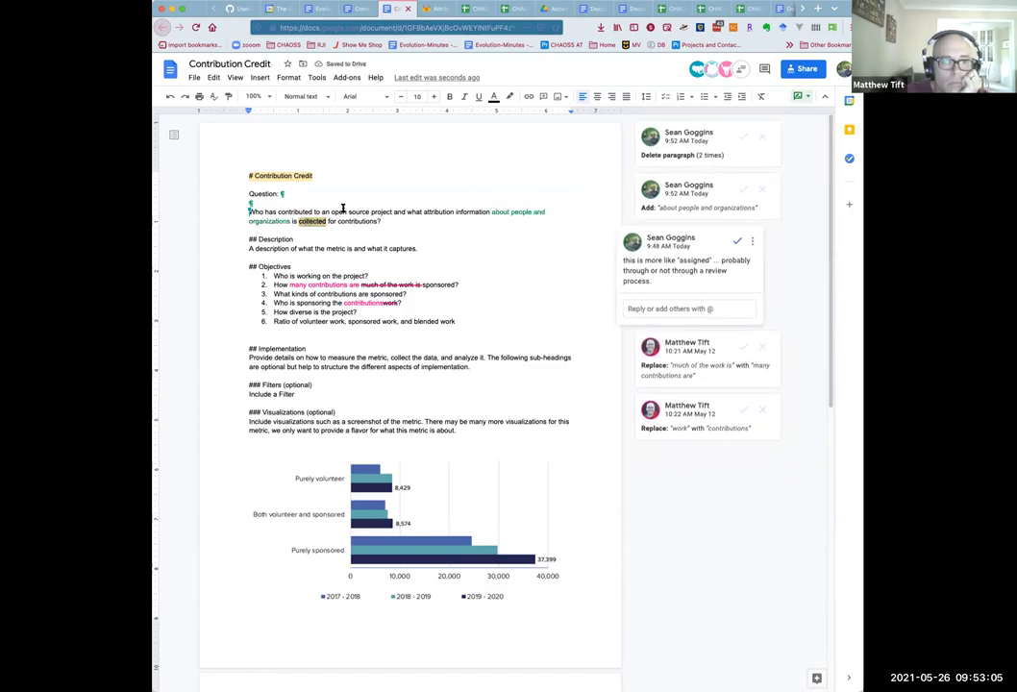
{"action": "type", "text": "assigned"}
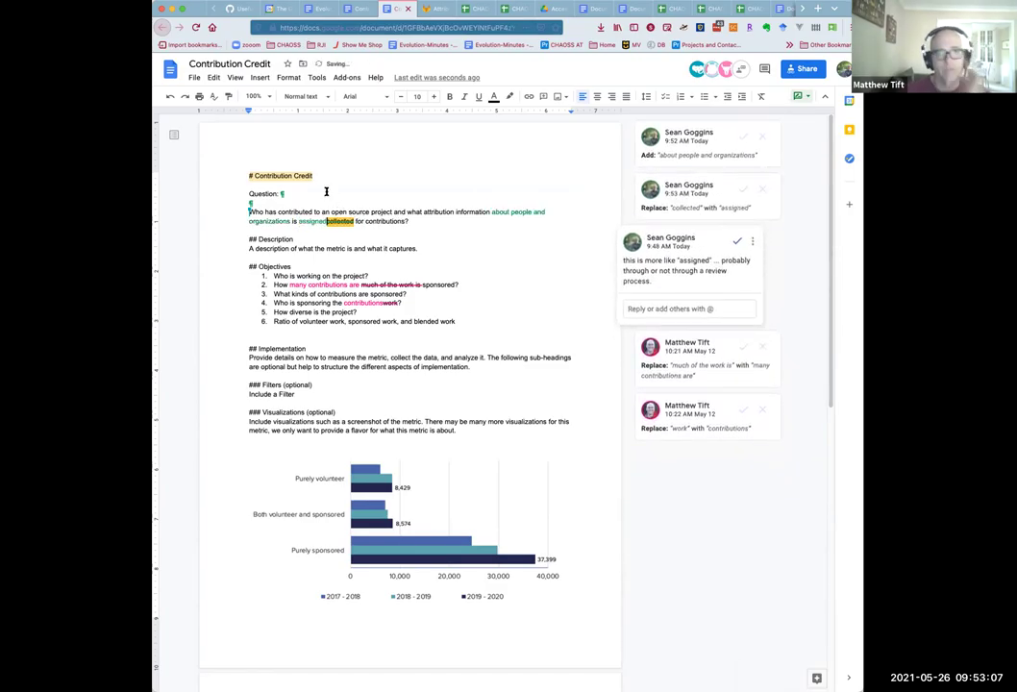
{"action": "double_click", "coordinate": [375, 220]}
{"action": "type", "text": "a contribution"}
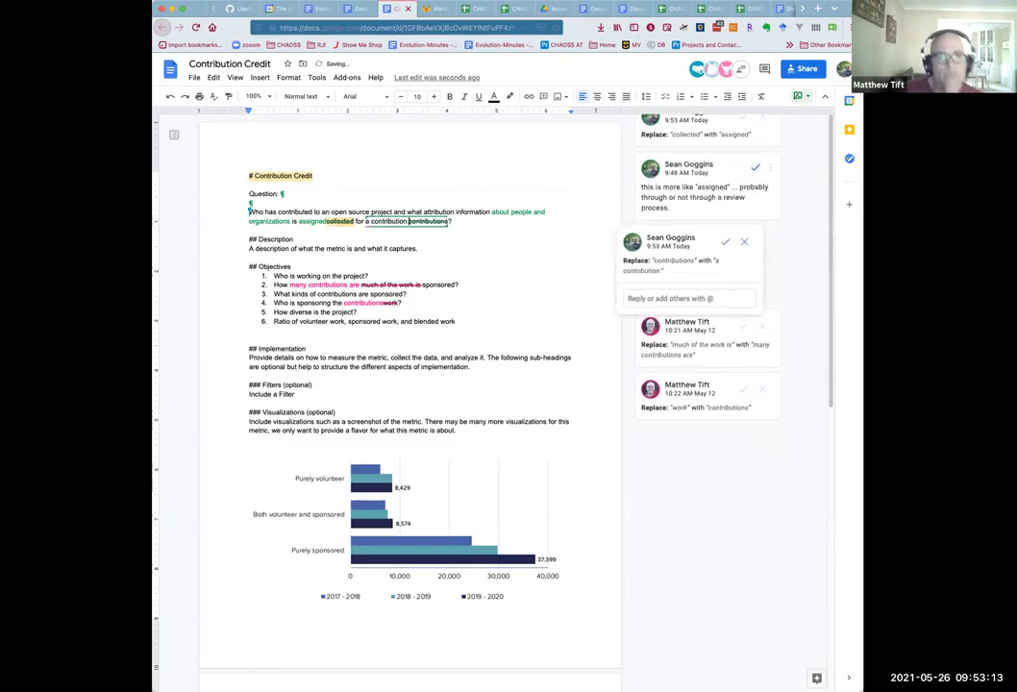
{"action": "left_click", "coordinate": [481, 233]}
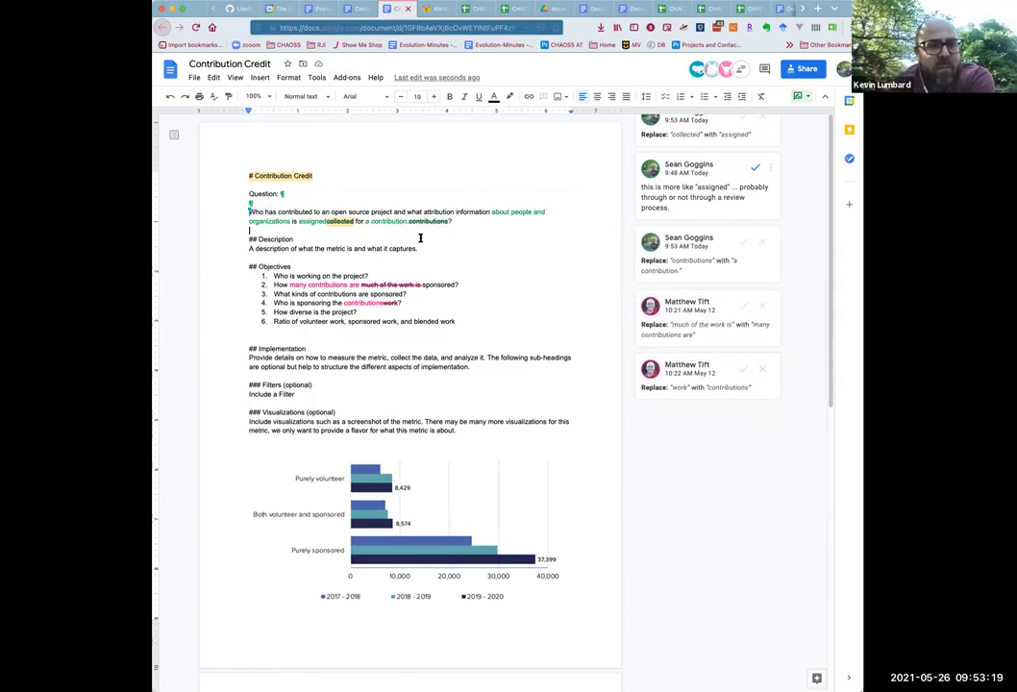
- Comment on the revised question: "General agreement at end of meeting. Next stop description."
{"action": "left_click_drag", "start_coordinate": [456, 221], "coordinate": [249, 212]}
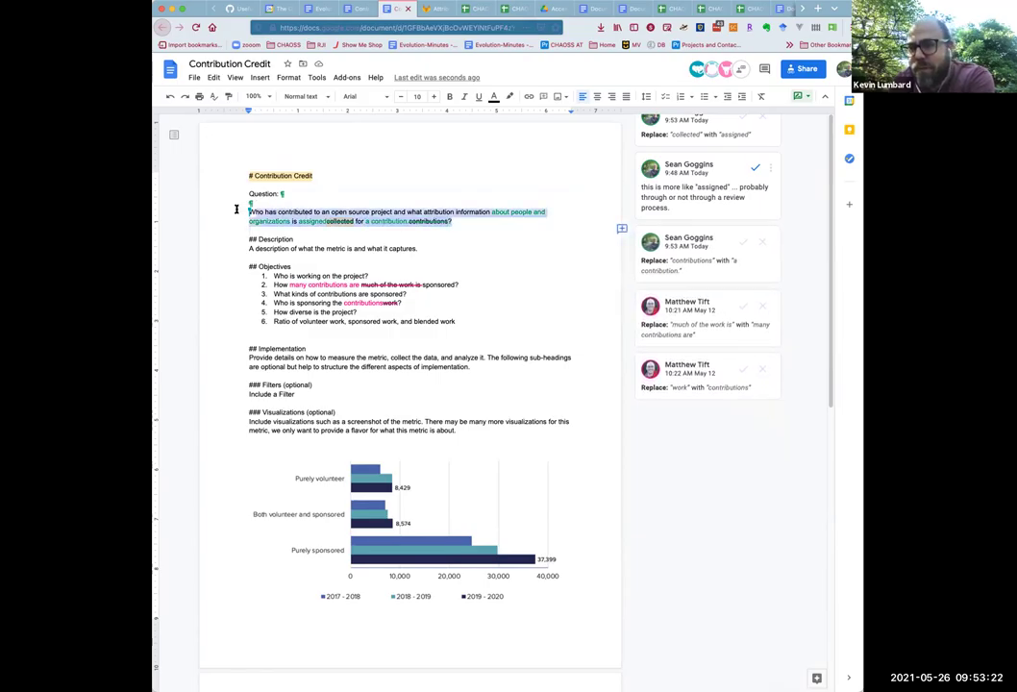
{"action": "left_click", "coordinate": [621, 228]}
{"action": "type", "text": "Gener"}
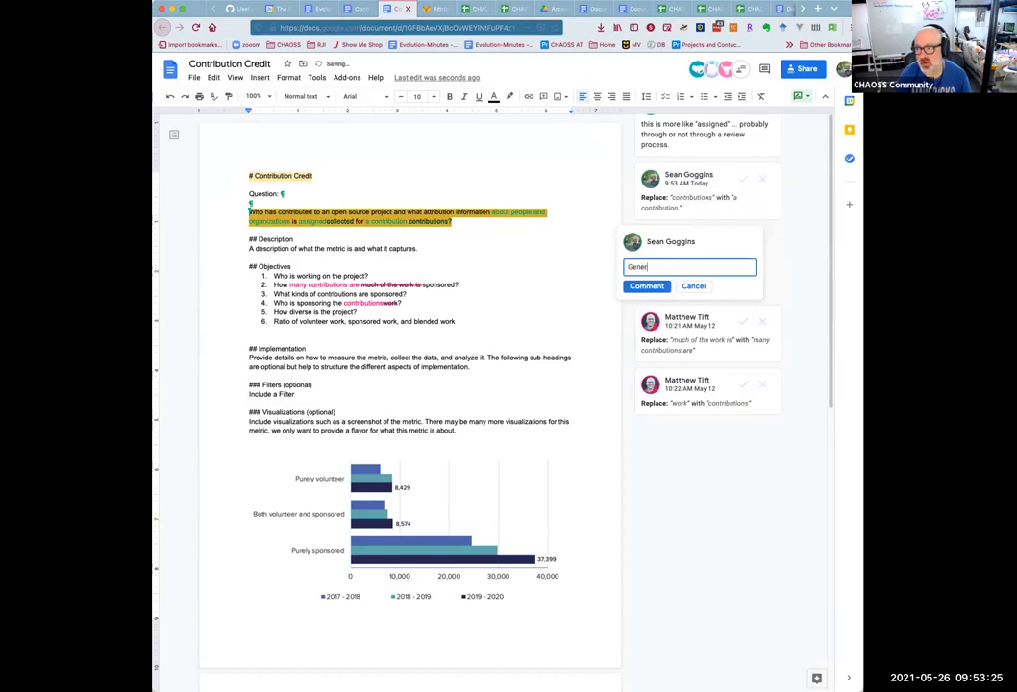
{"action": "type", "text": "al agreement at end of meeting. NEx"}
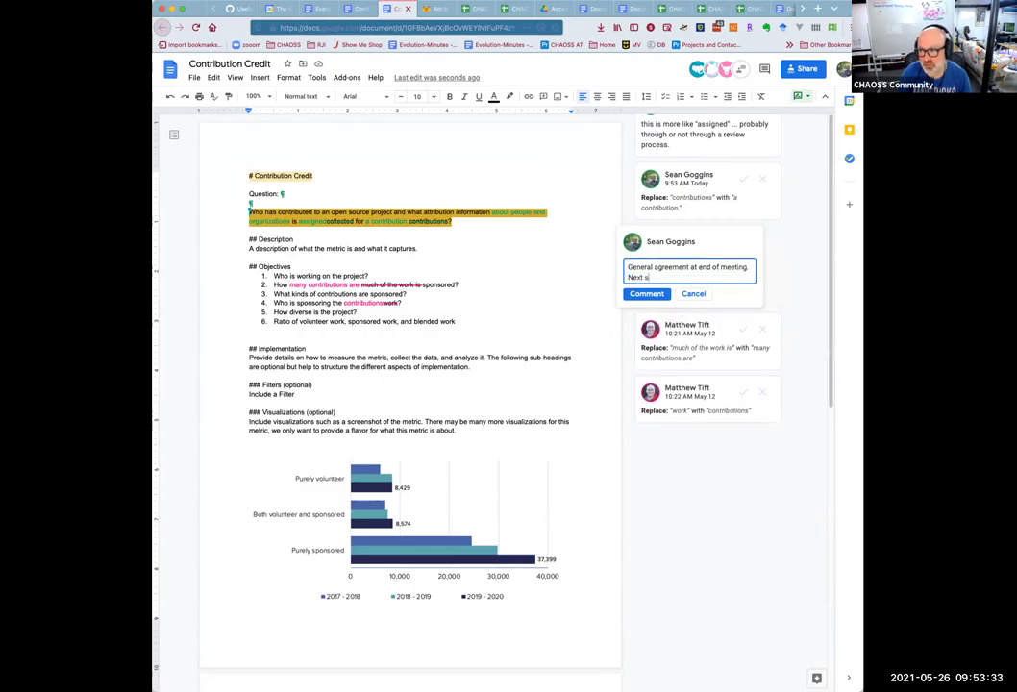
{"action": "type", "text": "iption."}
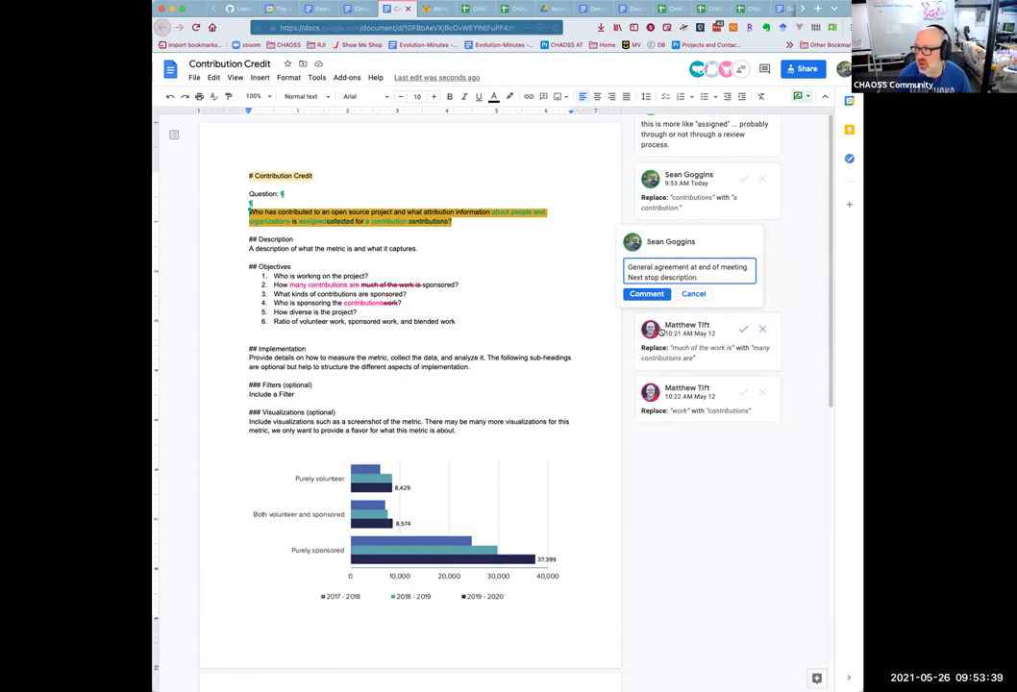
{"action": "left_click", "coordinate": [645, 293]}
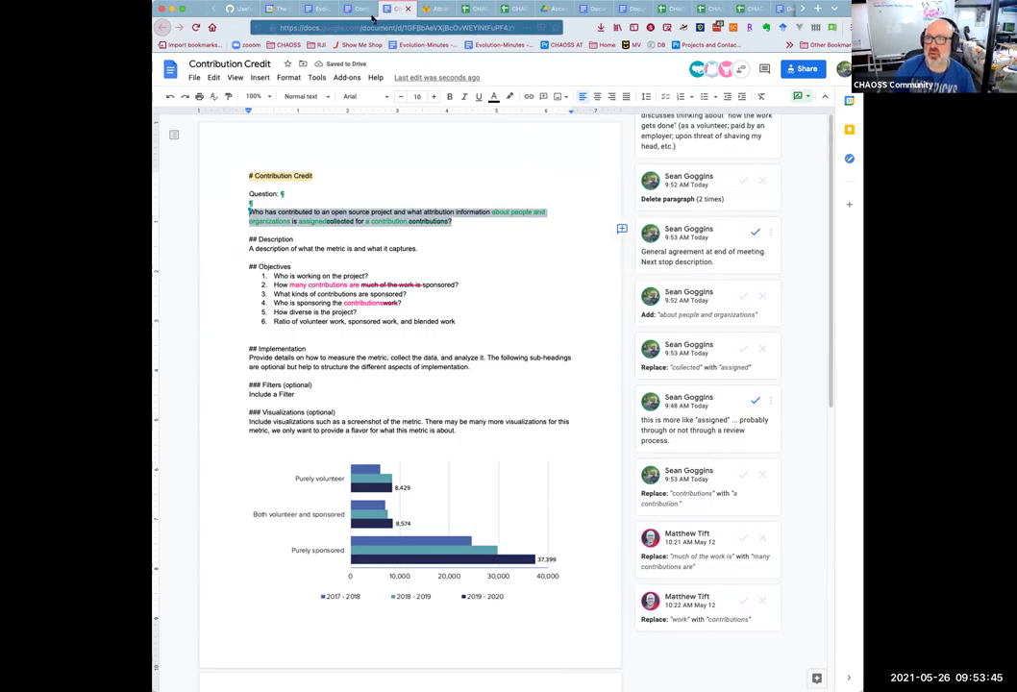
{"action": "scroll", "coordinate": [360, 181], "scroll_direction": "down", "scroll_amount": 1}
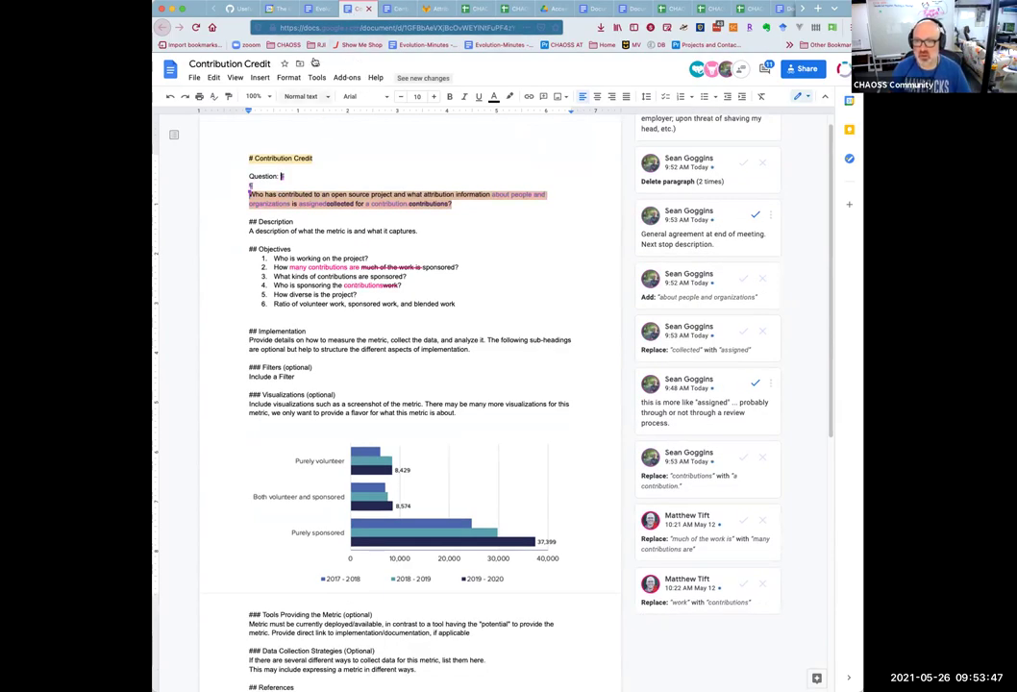
- In Evolution-Minutes, delete the X and Y placeholder attendees and select the May 26 section
{"action": "left_click", "coordinate": [309, 9]}
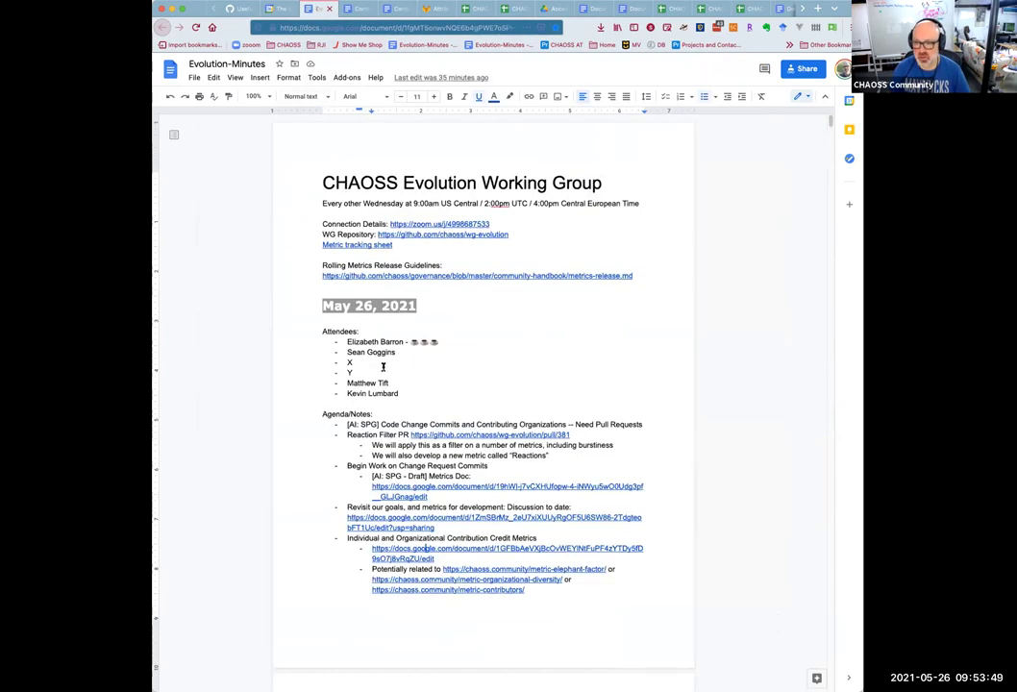
{"action": "left_click_drag", "start_coordinate": [445, 371], "coordinate": [318, 363]}
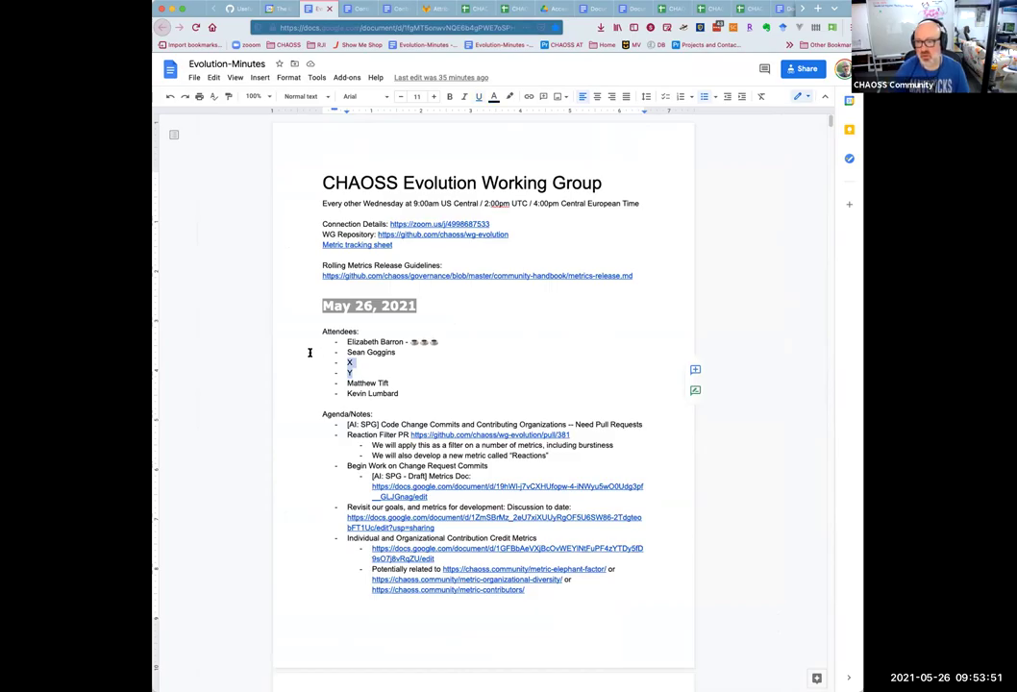
{"action": "key", "text": "BackSpace"}
{"action": "key", "text": "BackSpace"}
{"action": "key", "text": "BackSpace"}
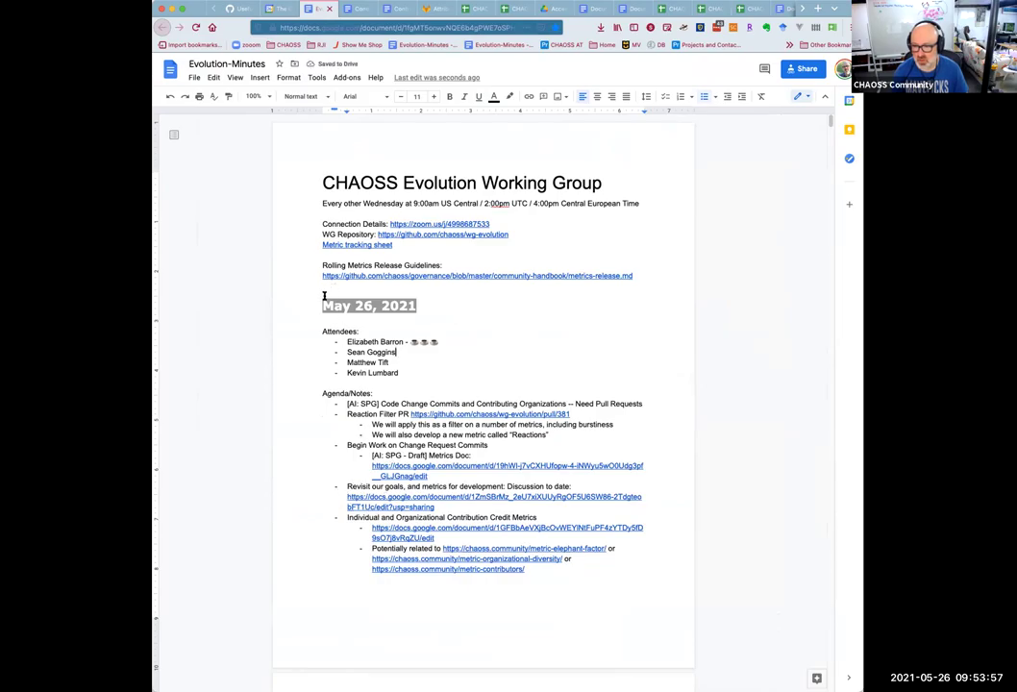
{"action": "left_click_drag", "start_coordinate": [324, 304], "coordinate": [553, 584]}
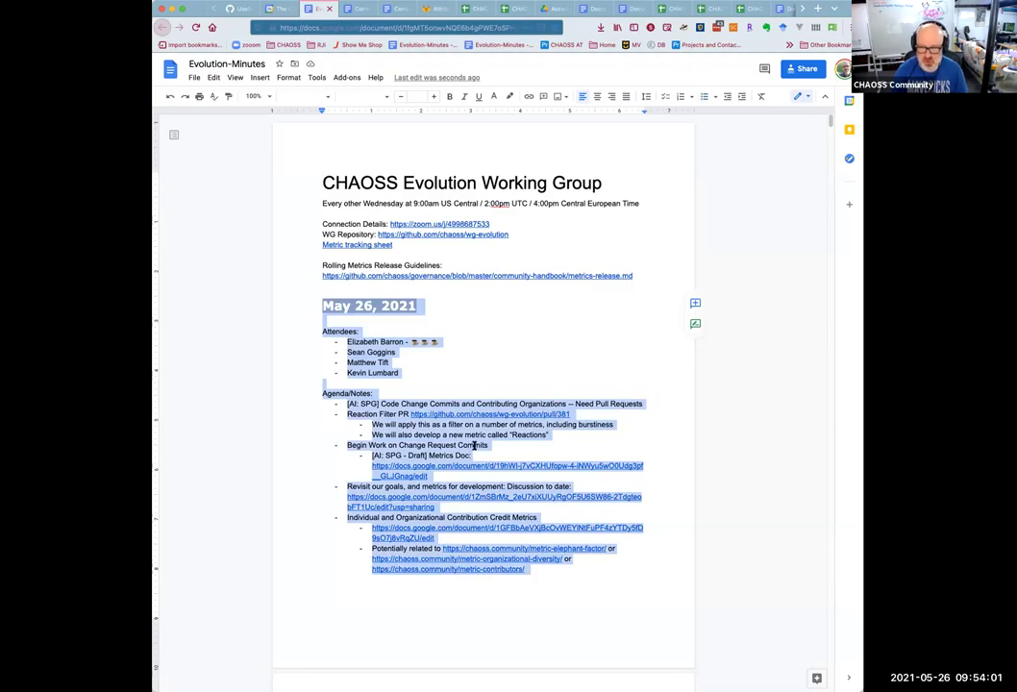
- Duplicate the May 26 section above it, retitle it June 9, 2021, and make the first attendee x
{"action": "triple_click", "coordinate": [329, 306]}
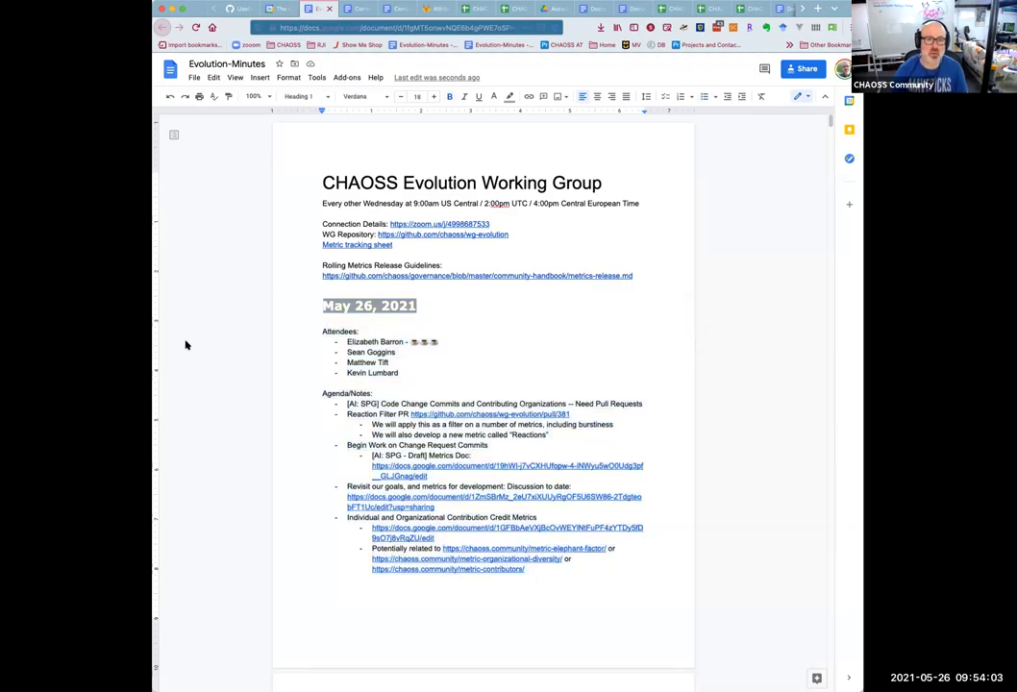
{"action": "key", "text": "super+alt+1"}
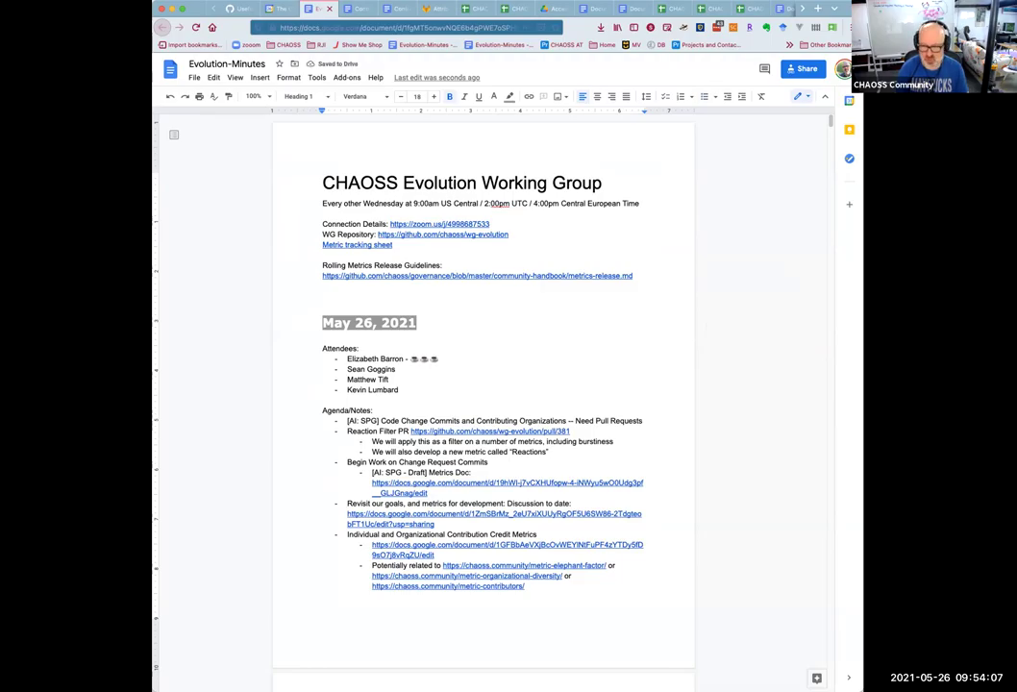
{"action": "scroll", "coordinate": [481, 385], "scroll_direction": "down", "scroll_amount": 2}
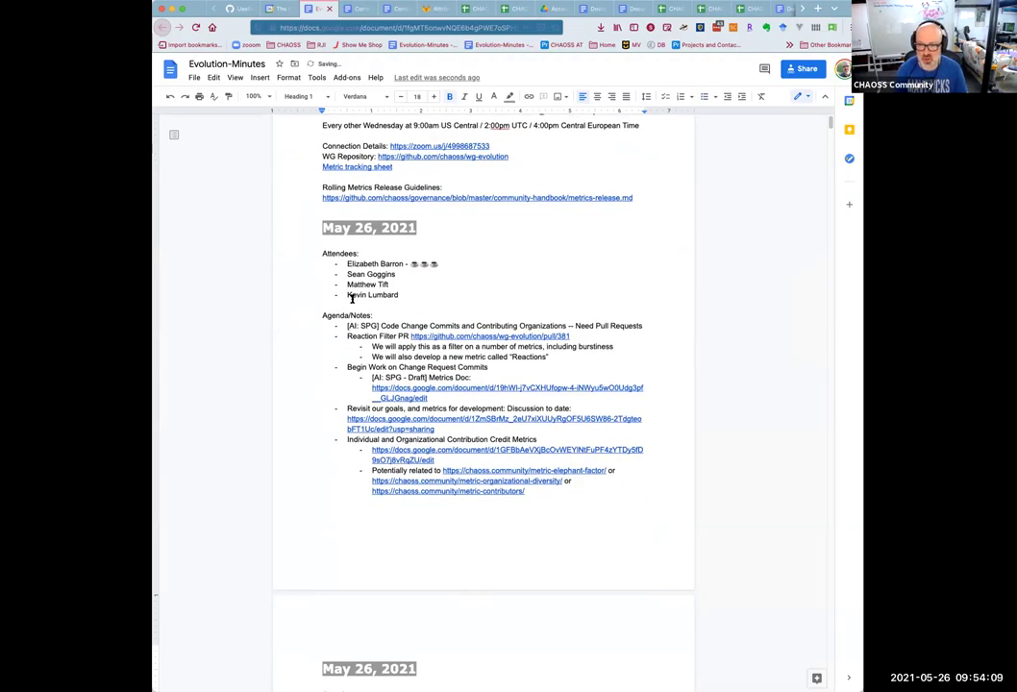
{"action": "left_click_drag", "start_coordinate": [416, 230], "coordinate": [333, 229]}
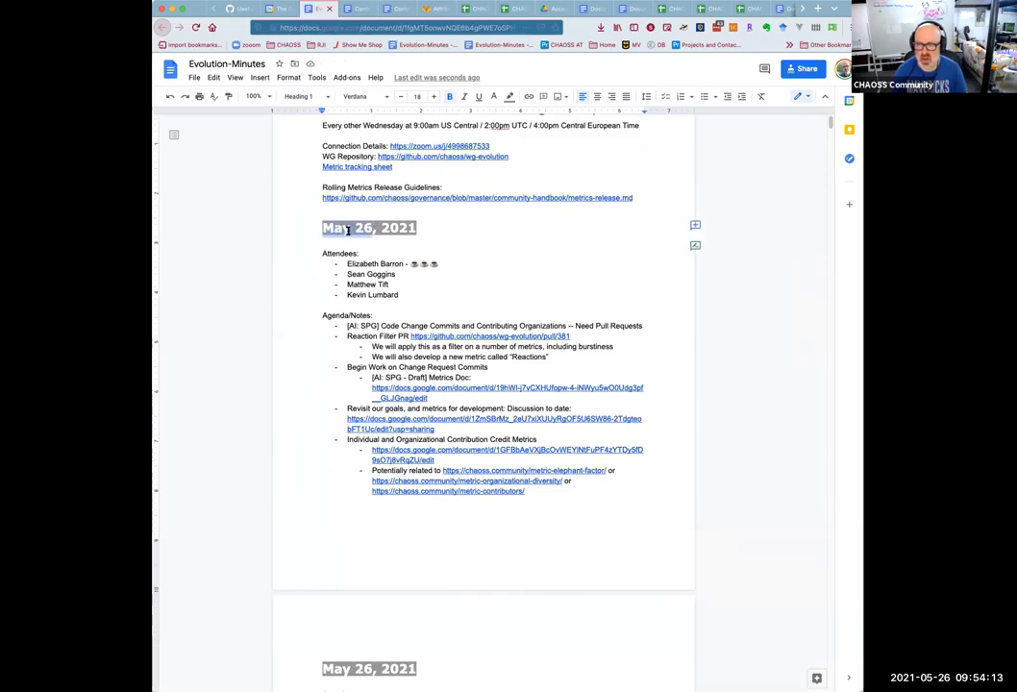
{"action": "type", "text": "June 11"}
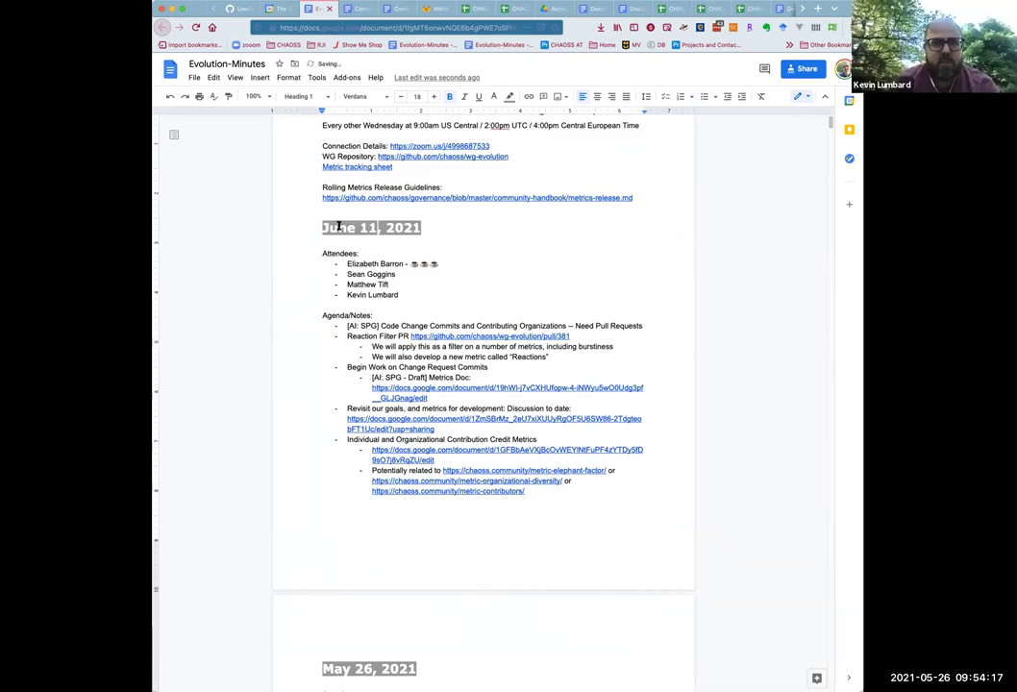
{"action": "left_click_drag", "start_coordinate": [346, 263], "coordinate": [438, 263]}
{"action": "type", "text": "x"}
{"action": "double_click", "coordinate": [367, 227]}
{"action": "type", "text": "9"}
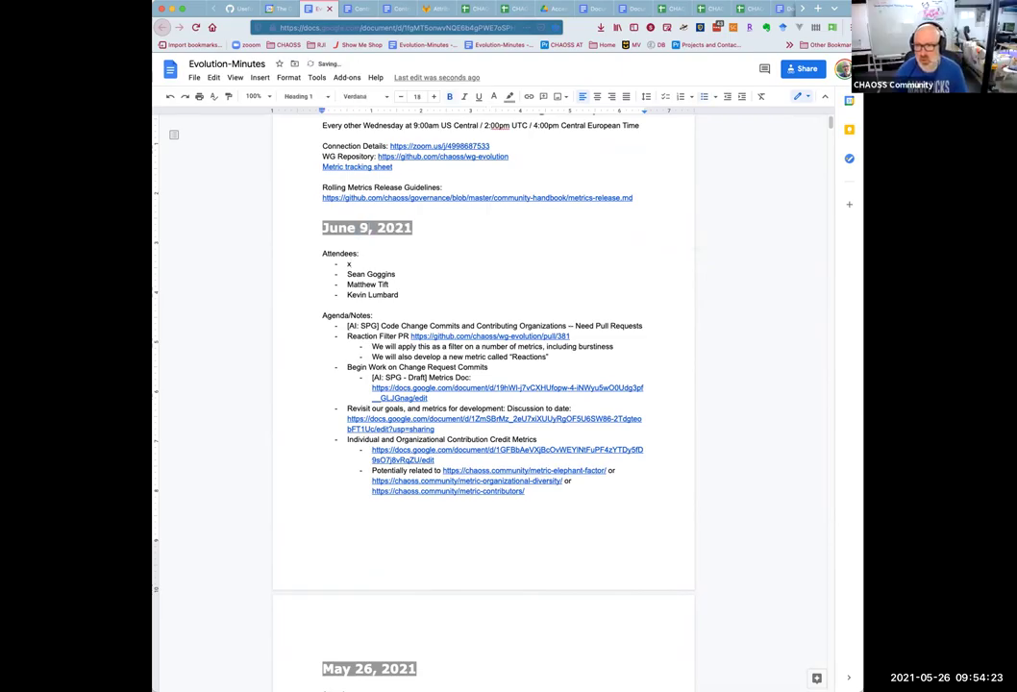
- Replace the remaining June 9 attendees with y and z and add an empty bullet
{"action": "double_click", "coordinate": [369, 274]}
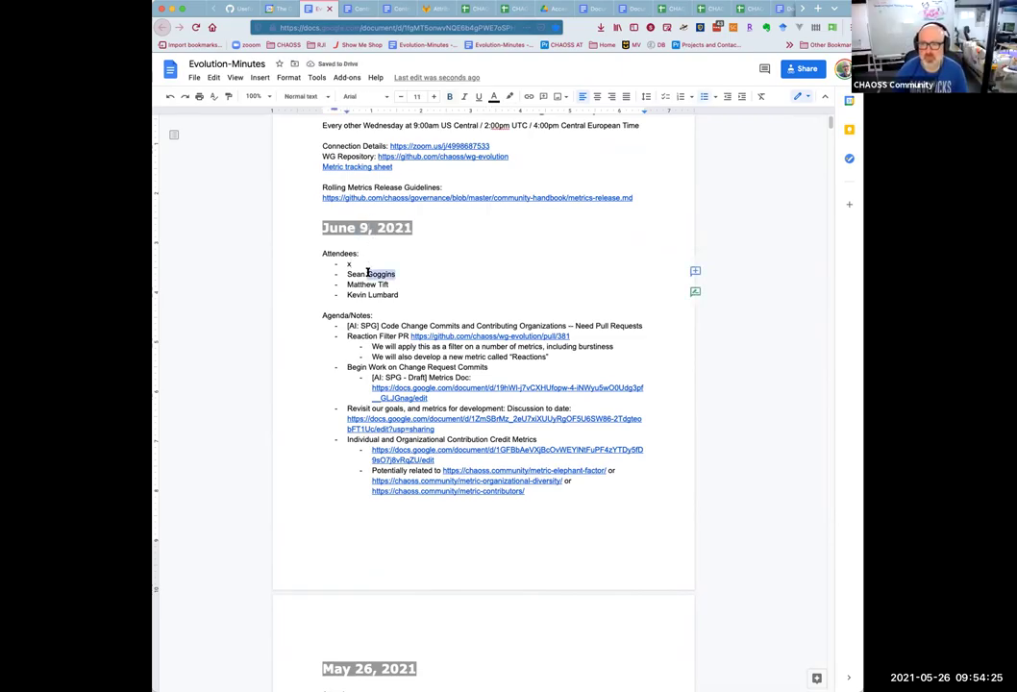
{"action": "key", "text": "BackSpace"}
{"action": "key", "text": "BackSpace"}
{"action": "key", "text": "BackSpace"}
{"action": "key", "text": "BackSpace"}
{"action": "type", "text": "y"}
{"action": "left_click_drag", "start_coordinate": [347, 284], "coordinate": [400, 296]}
{"action": "key", "text": "BackSpace"}
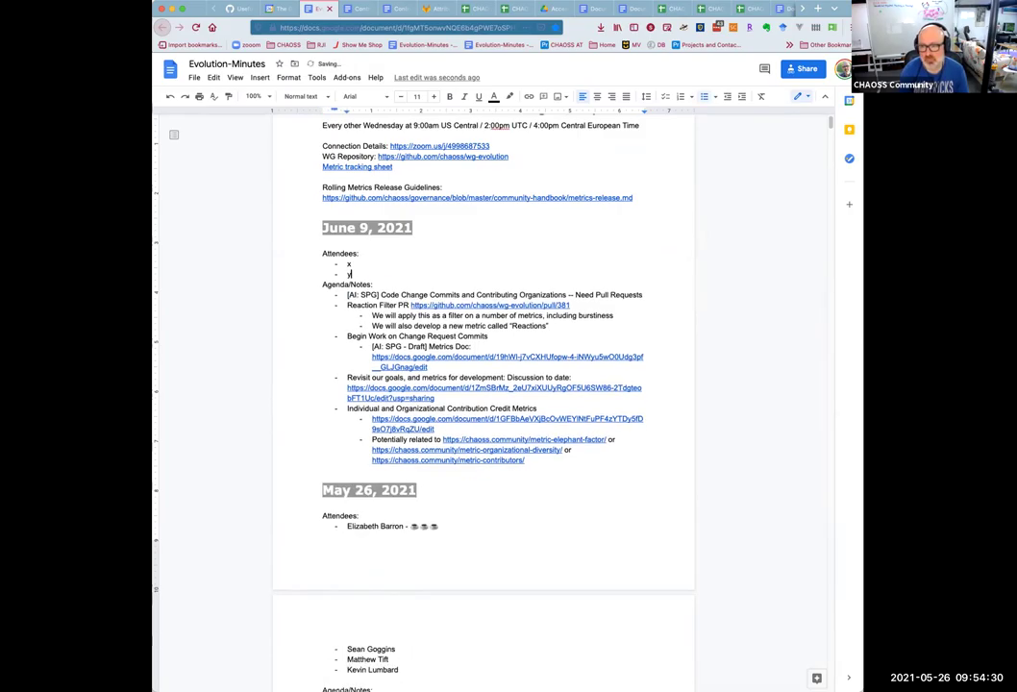
{"action": "type", "text": "z"}
{"action": "key", "text": "Return"}
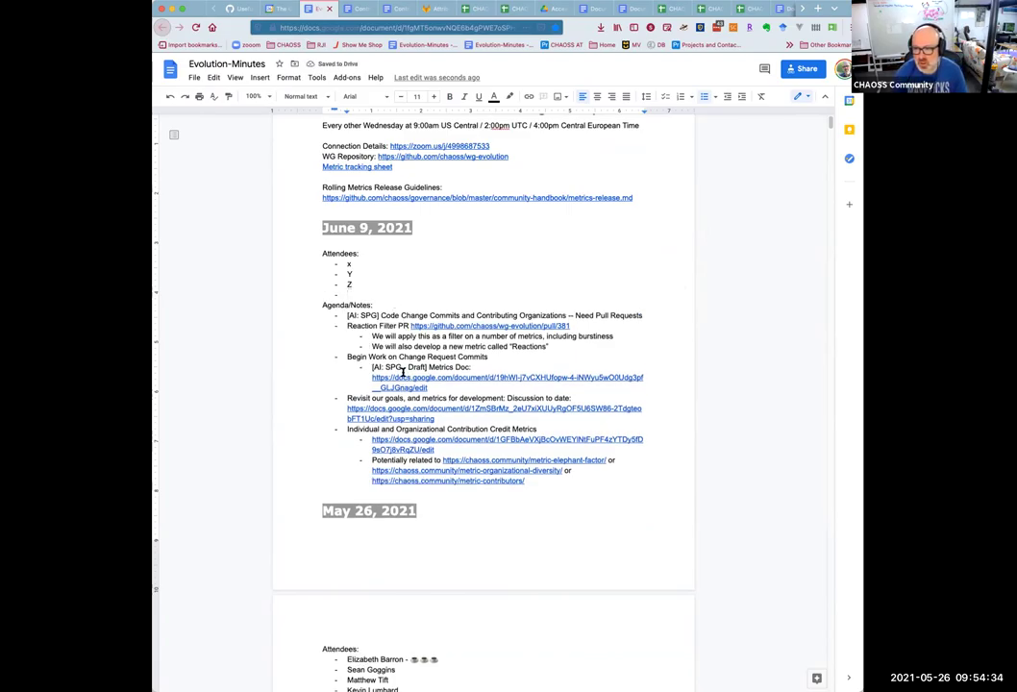
- Move the Individual and Organizational Contribution Credit Metrics item and its links to the agenda's top
{"action": "left_click_drag", "start_coordinate": [347, 429], "coordinate": [536, 479]}
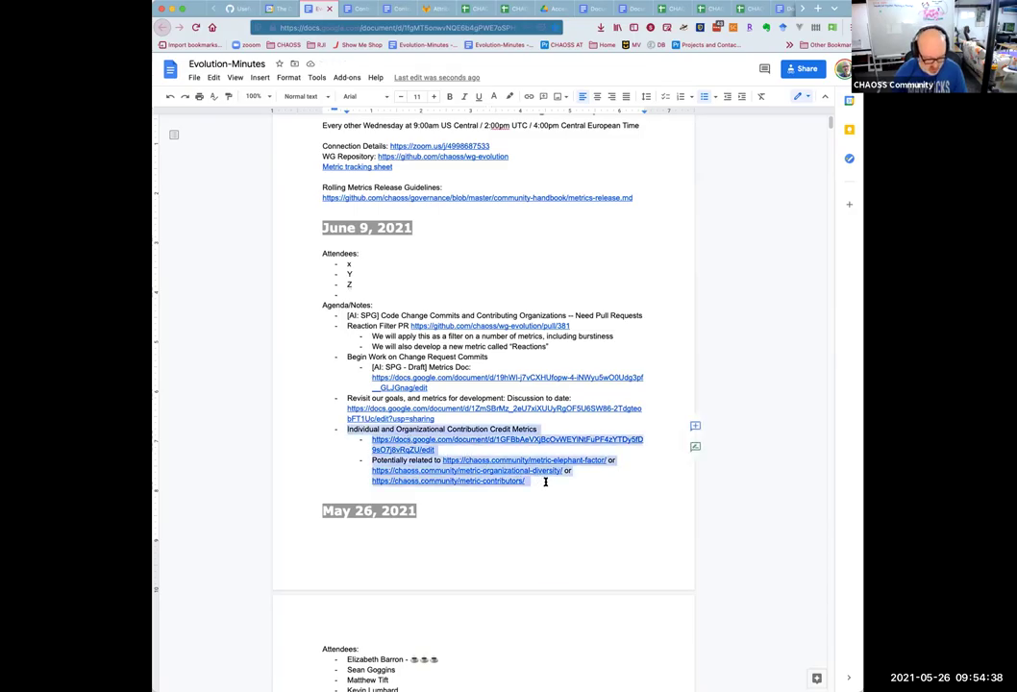
{"action": "key", "text": "ctrl+x"}
{"action": "left_click", "coordinate": [345, 316]}
{"action": "key", "text": "Return"}
{"action": "key", "text": "Up"}
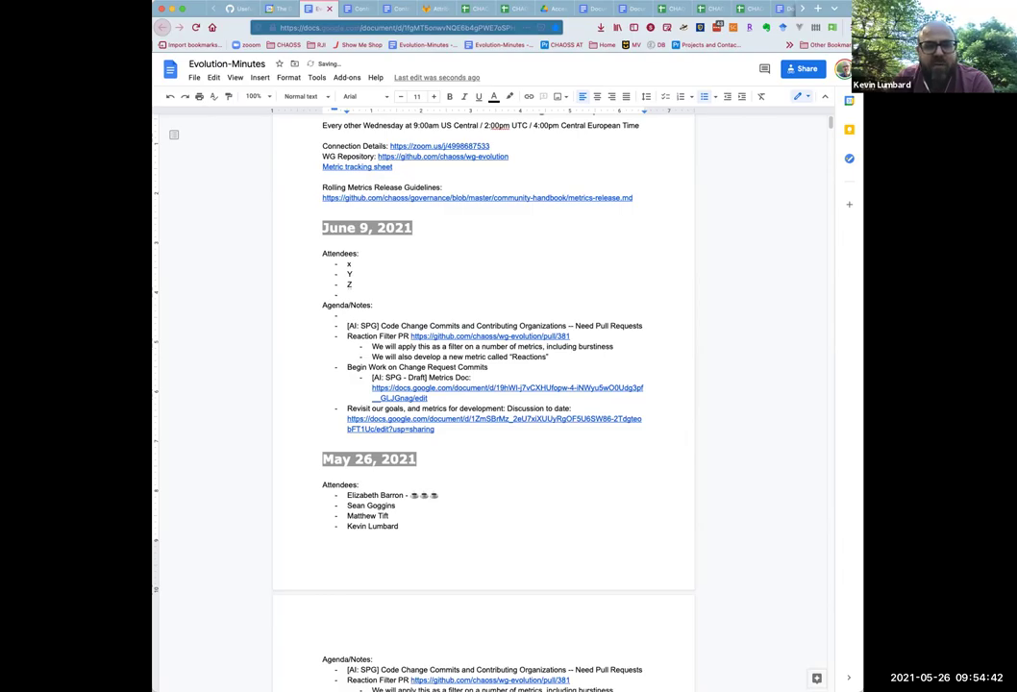
{"action": "key", "text": "ctrl+v"}
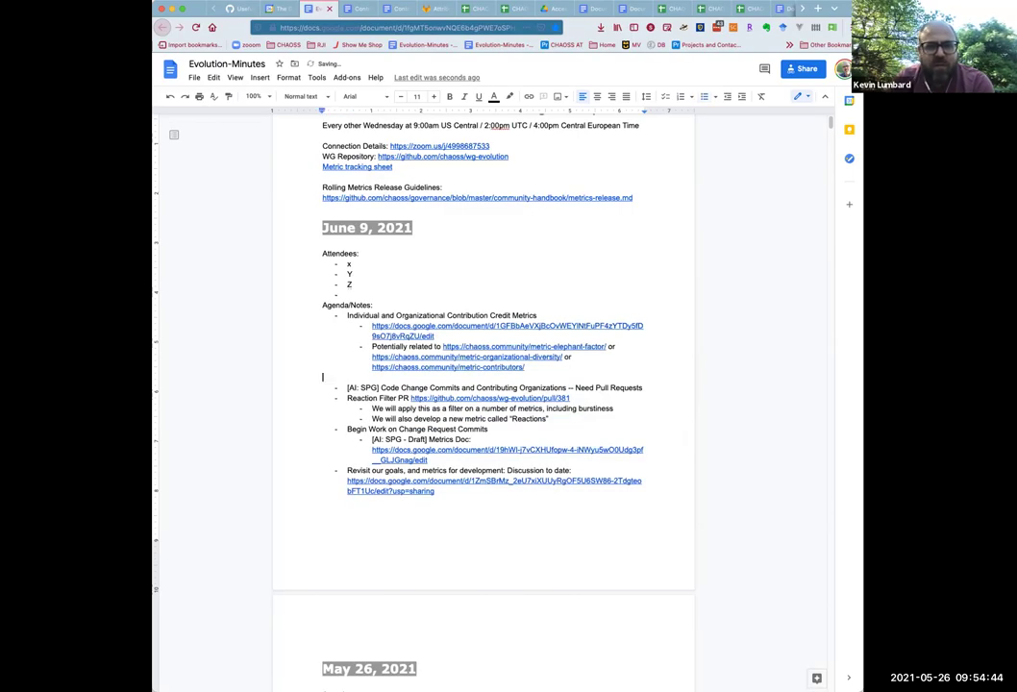
{"action": "key", "text": "BackSpace"}
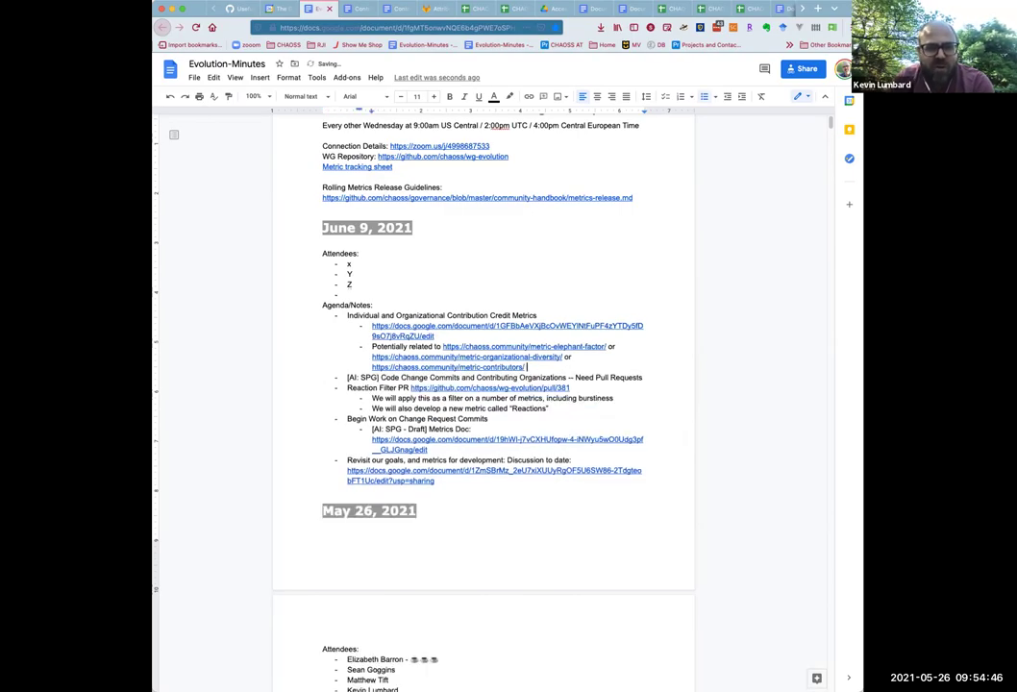